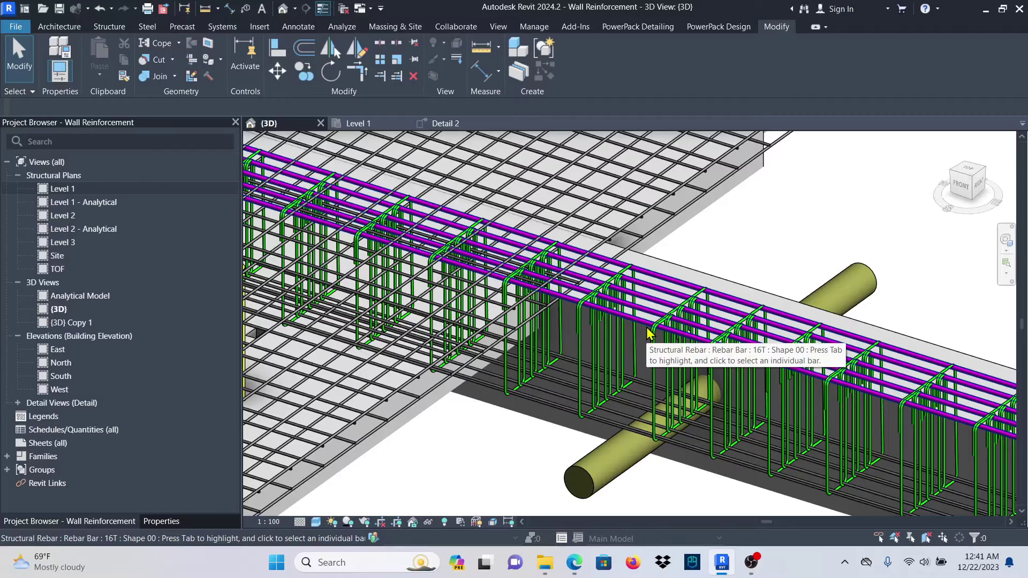
- Examine the beam's stirrups and longitudinal bars around the horizontal cylinder passing through it, from several angles in the 3D view
{"action": "scroll", "coordinate": [648, 333], "scroll_direction": "down", "scroll_amount": 5}
{"action": "scroll", "coordinate": [648, 415], "scroll_direction": "up", "scroll_amount": 4}
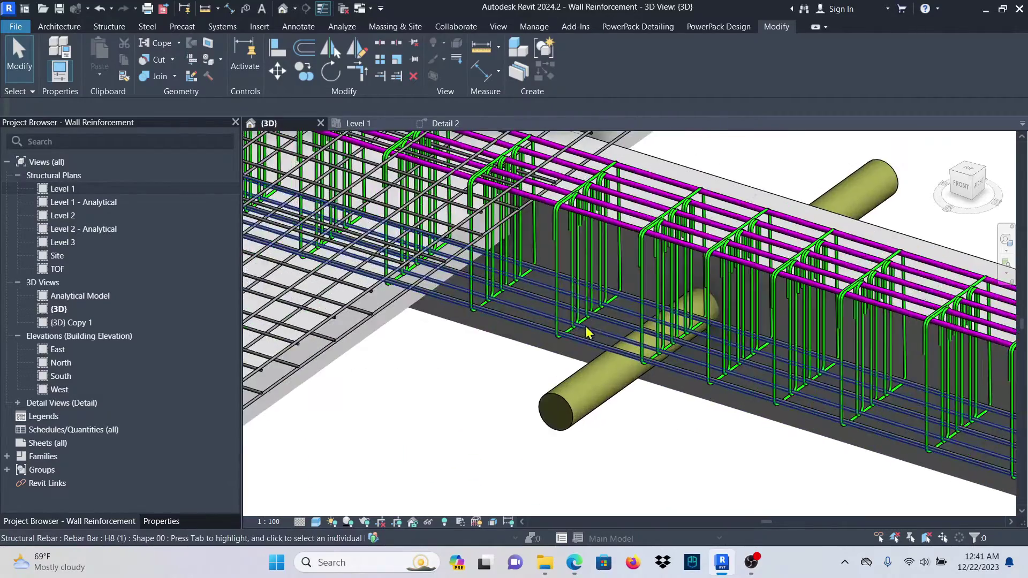
{"action": "middle_click_drag", "start_coordinate": [648, 416], "coordinate": [720, 336], "text": "shift"}
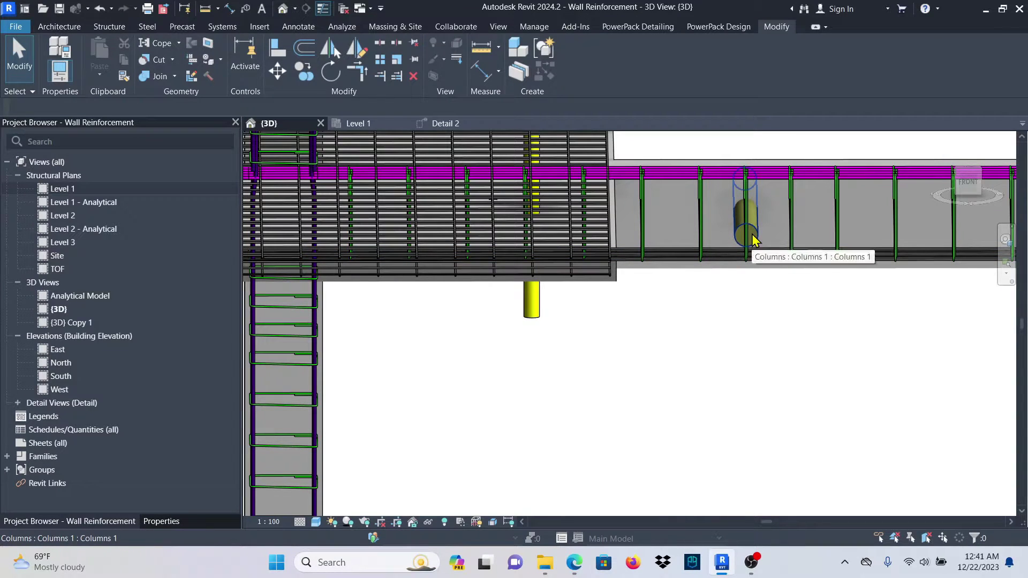
{"action": "scroll", "coordinate": [679, 298], "scroll_direction": "down", "scroll_amount": 2}
{"action": "middle_click_drag", "start_coordinate": [711, 207], "coordinate": [677, 265], "text": "shift"}
{"action": "scroll", "coordinate": [573, 304], "scroll_direction": "up", "scroll_amount": 3}
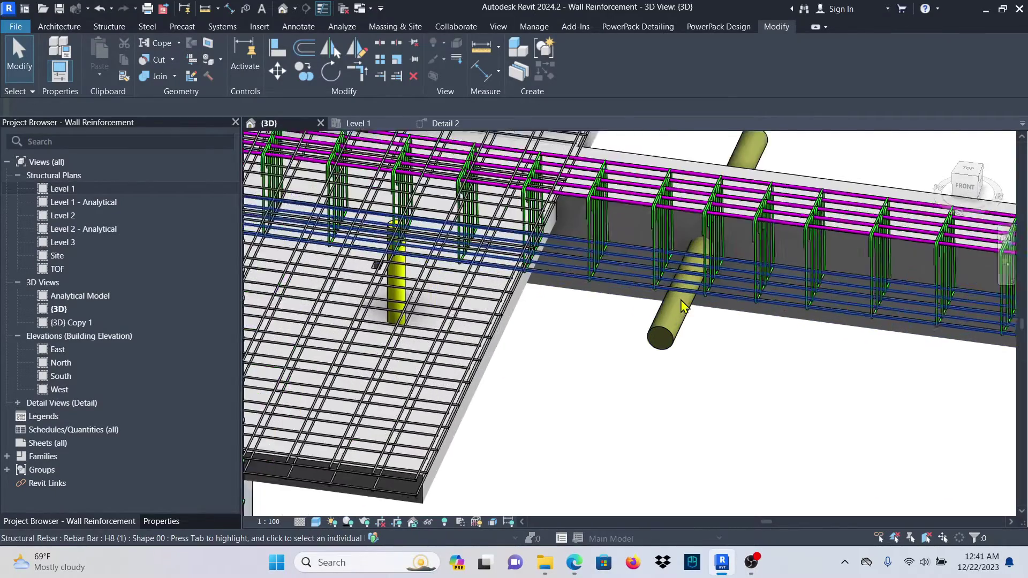
{"action": "scroll", "coordinate": [573, 303], "scroll_direction": "down", "scroll_amount": 3}
{"action": "middle_click_drag", "start_coordinate": [633, 358], "coordinate": [695, 345], "text": "shift"}
{"action": "scroll", "coordinate": [663, 212], "scroll_direction": "up", "scroll_amount": 4}
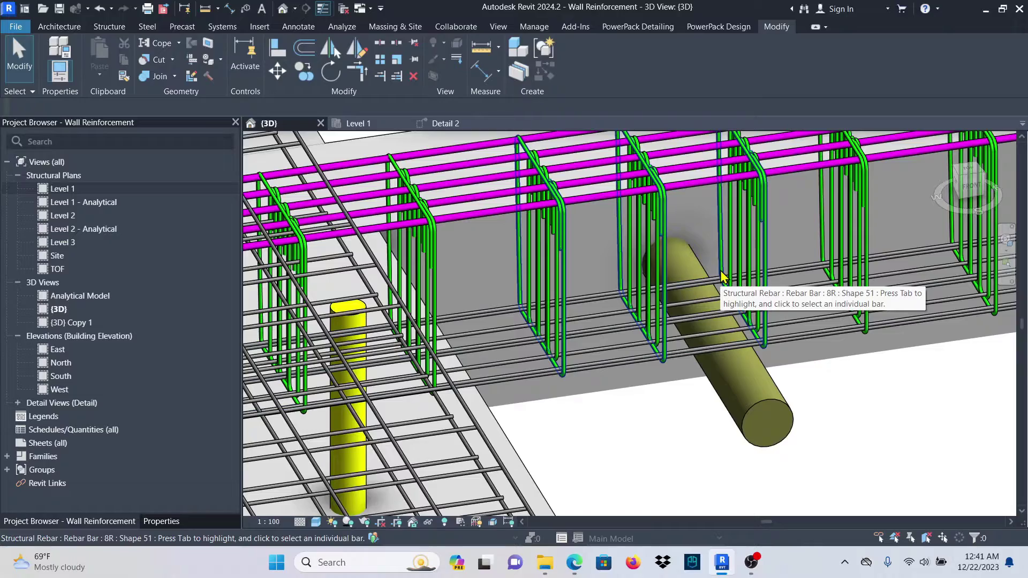
{"action": "scroll", "coordinate": [721, 271], "scroll_direction": "down", "scroll_amount": 6}
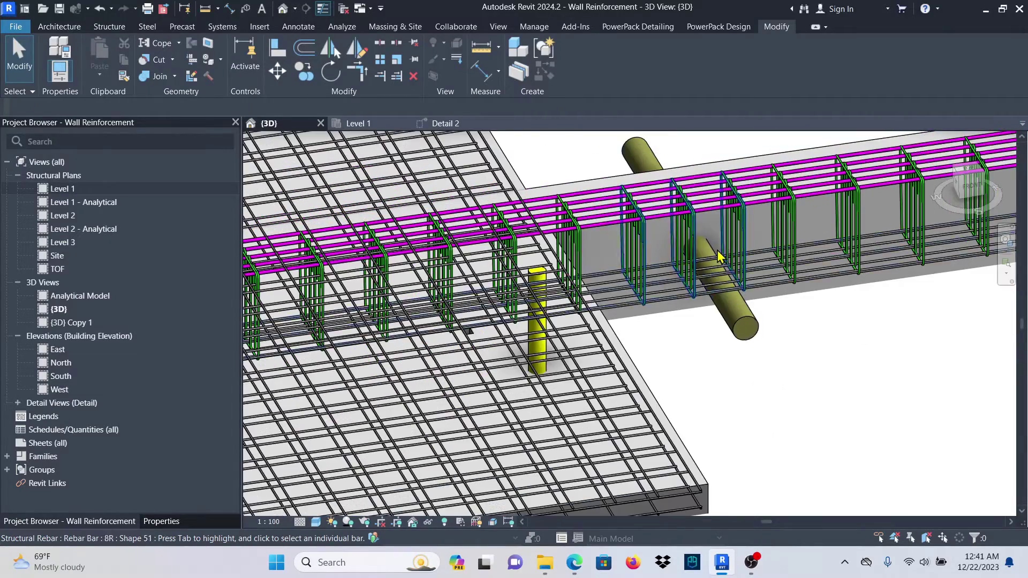
{"action": "scroll", "coordinate": [626, 336], "scroll_direction": "down", "scroll_amount": 2}
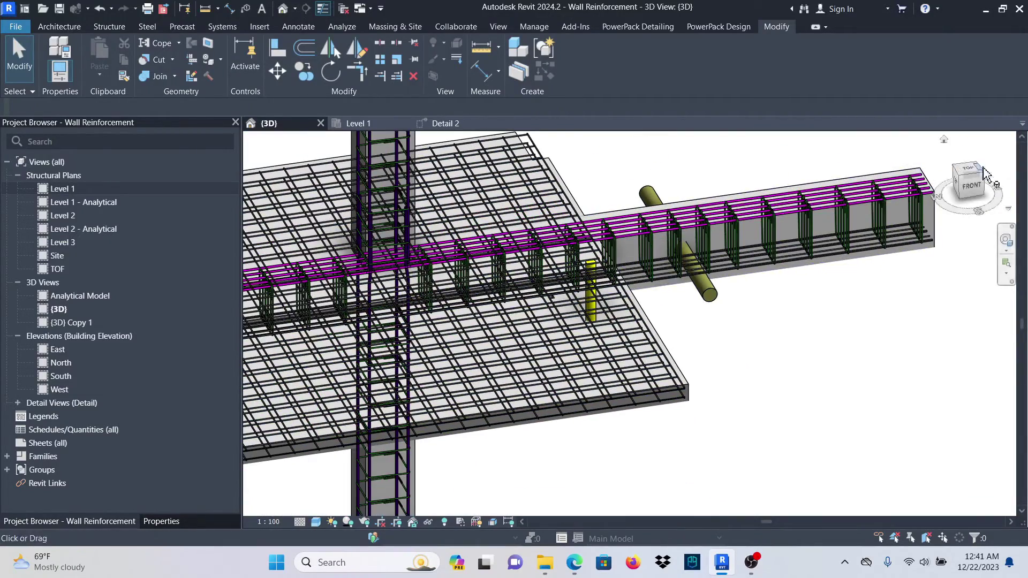
- View the model from the top and select the slab's H8 bar set near the yellow cylinder to check its layout and spacing
{"action": "left_click", "coordinate": [969, 176]}
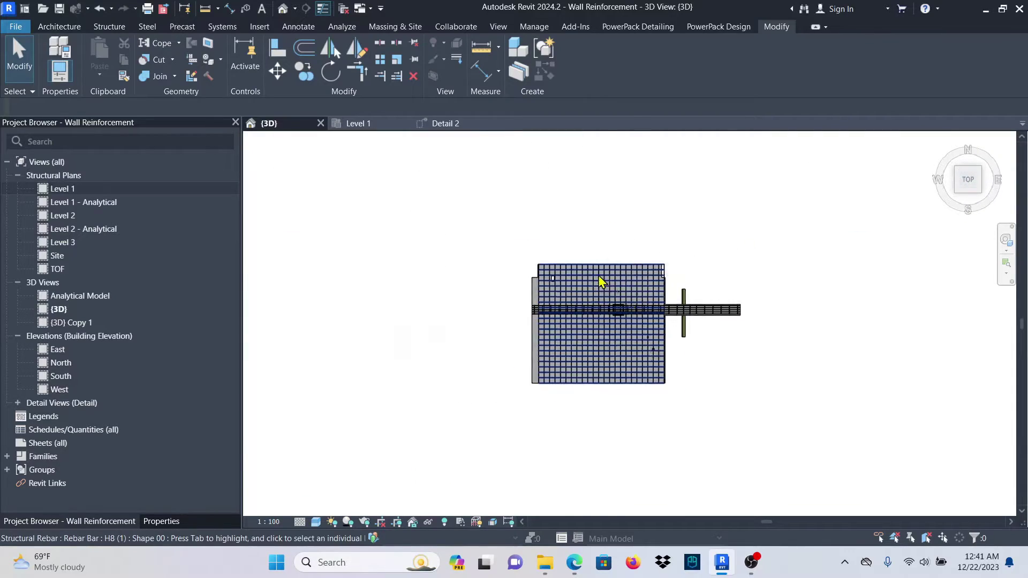
{"action": "scroll", "coordinate": [661, 370], "scroll_direction": "up", "scroll_amount": 5}
{"action": "scroll", "coordinate": [667, 362], "scroll_direction": "up", "scroll_amount": 3}
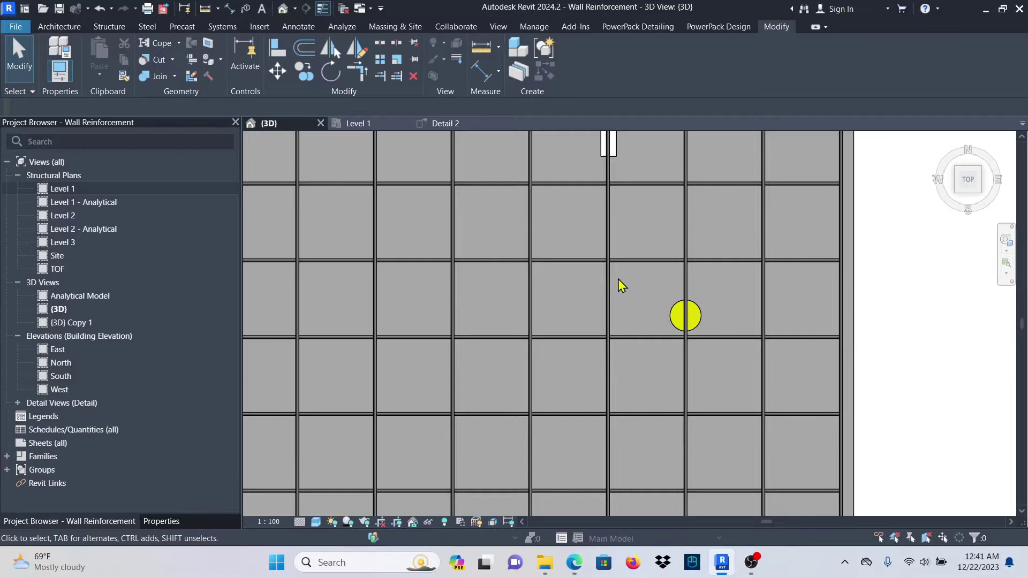
{"action": "left_click", "coordinate": [610, 299]}
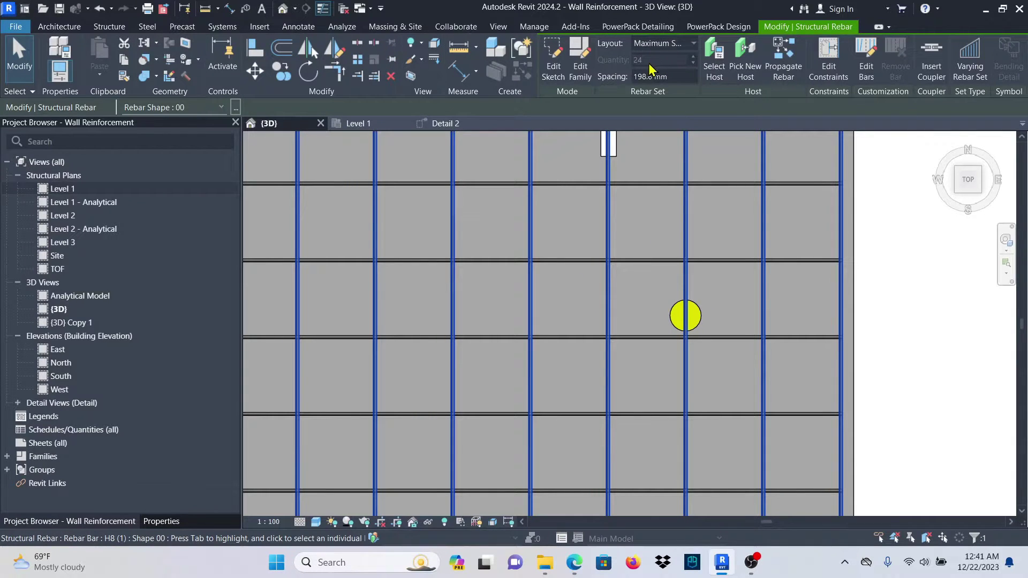
{"action": "scroll", "coordinate": [555, 407], "scroll_direction": "down", "scroll_amount": 2}
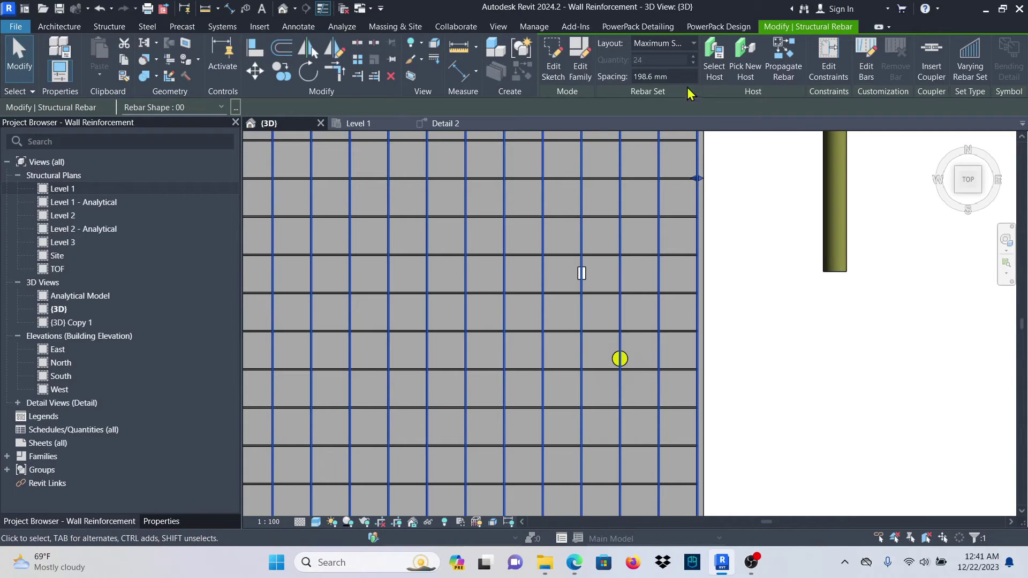
{"action": "scroll", "coordinate": [525, 373], "scroll_direction": "down", "scroll_amount": 3}
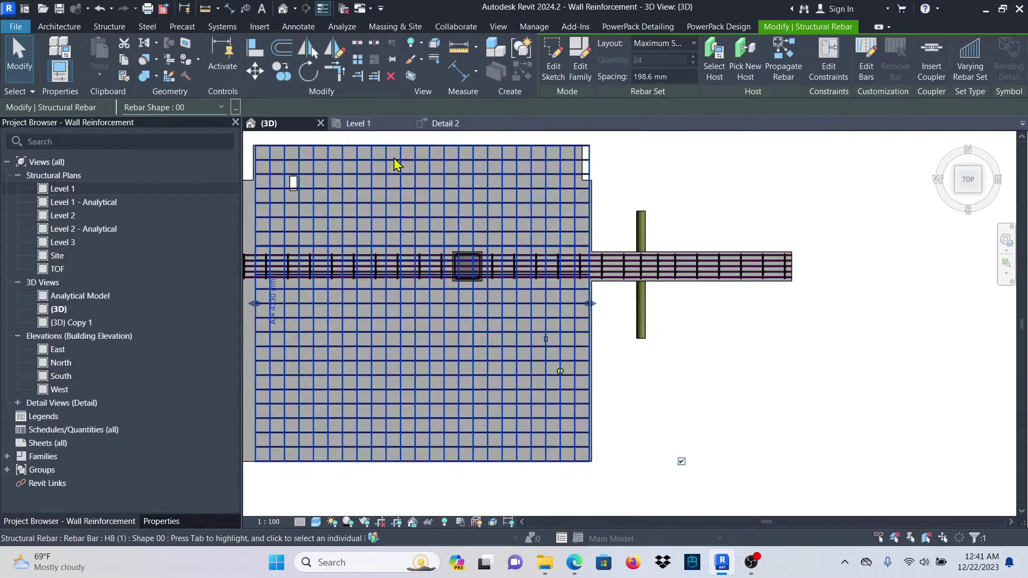
- Examine the beam-column joint reinforcement in 3D and select the beam's top 16T bars to check their overlap at the column
{"action": "scroll", "coordinate": [792, 455], "scroll_direction": "down", "scroll_amount": 2}
{"action": "middle_click_drag", "start_coordinate": [746, 429], "coordinate": [567, 397], "text": "shift"}
{"action": "scroll", "coordinate": [572, 374], "scroll_direction": "up", "scroll_amount": 8}
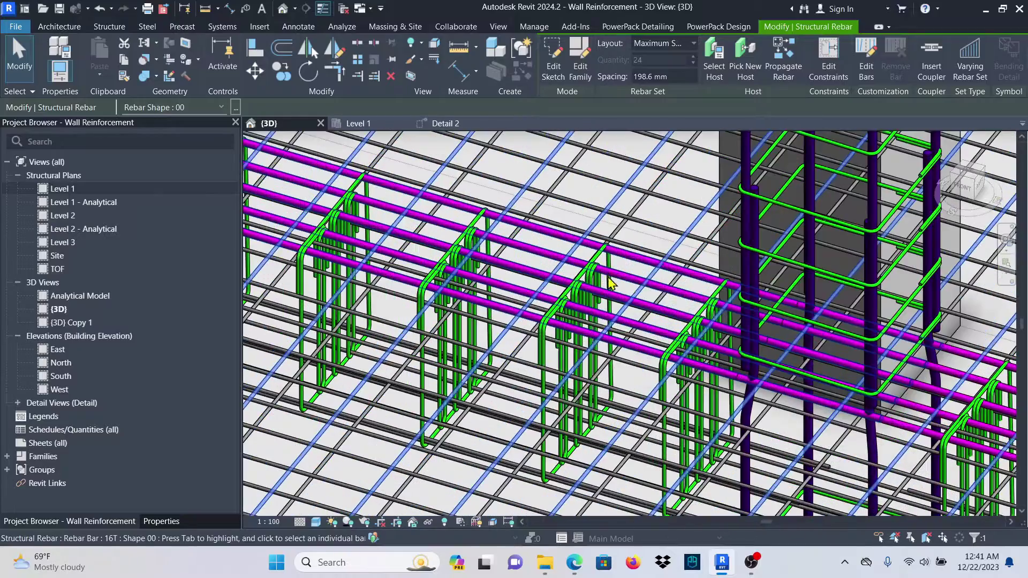
{"action": "scroll", "coordinate": [696, 308], "scroll_direction": "up", "scroll_amount": 3}
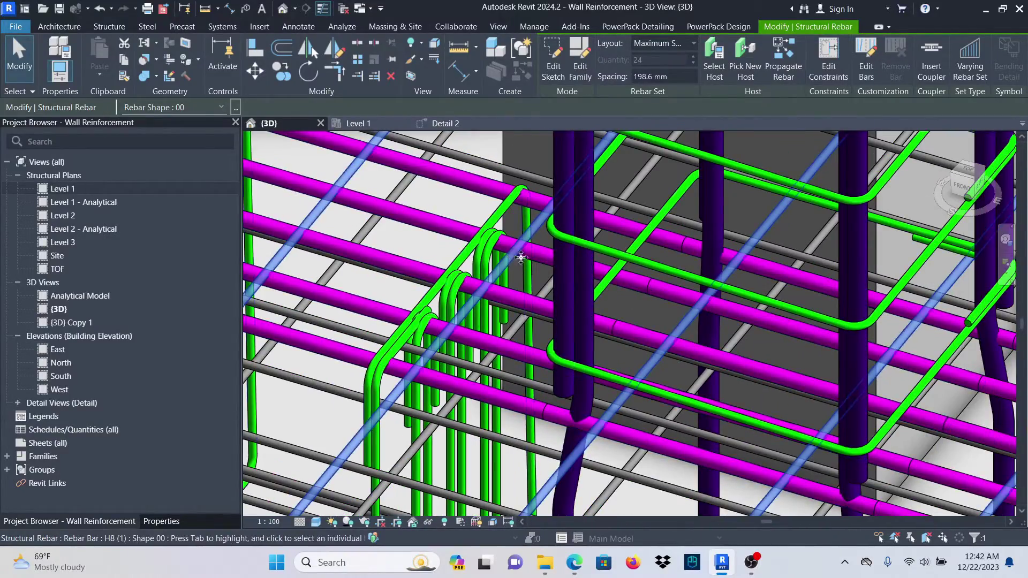
{"action": "scroll", "coordinate": [647, 291], "scroll_direction": "up", "scroll_amount": 3}
{"action": "scroll", "coordinate": [680, 297], "scroll_direction": "down", "scroll_amount": 3}
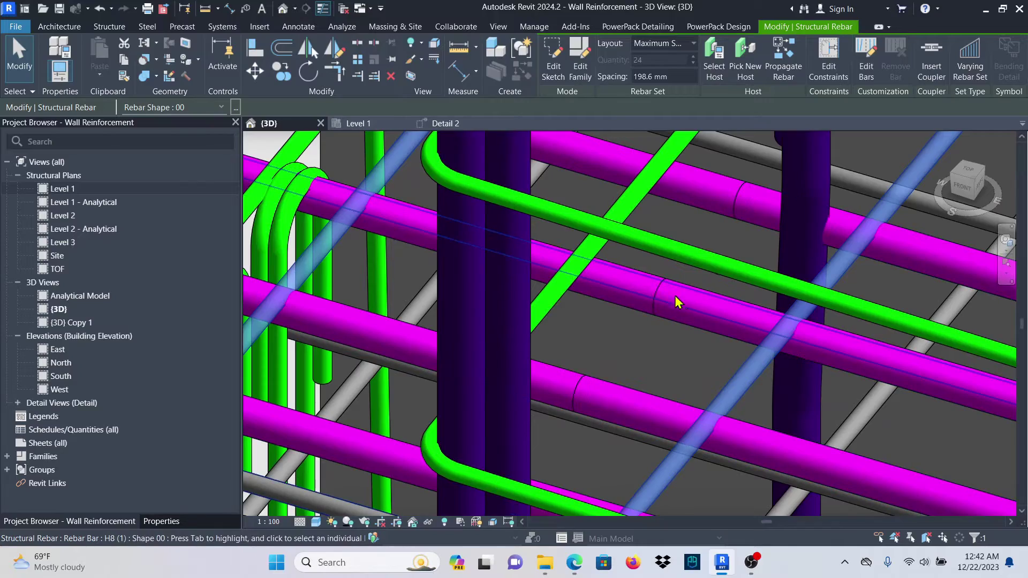
{"action": "scroll", "coordinate": [625, 280], "scroll_direction": "down", "scroll_amount": 2}
{"action": "scroll", "coordinate": [533, 305], "scroll_direction": "down", "scroll_amount": 2}
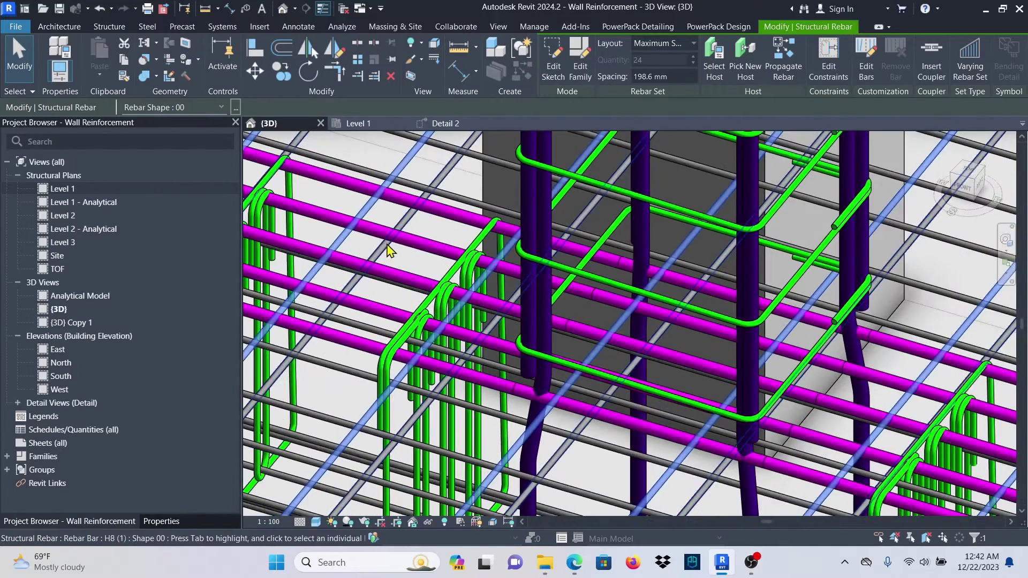
{"action": "left_click", "coordinate": [424, 241]}
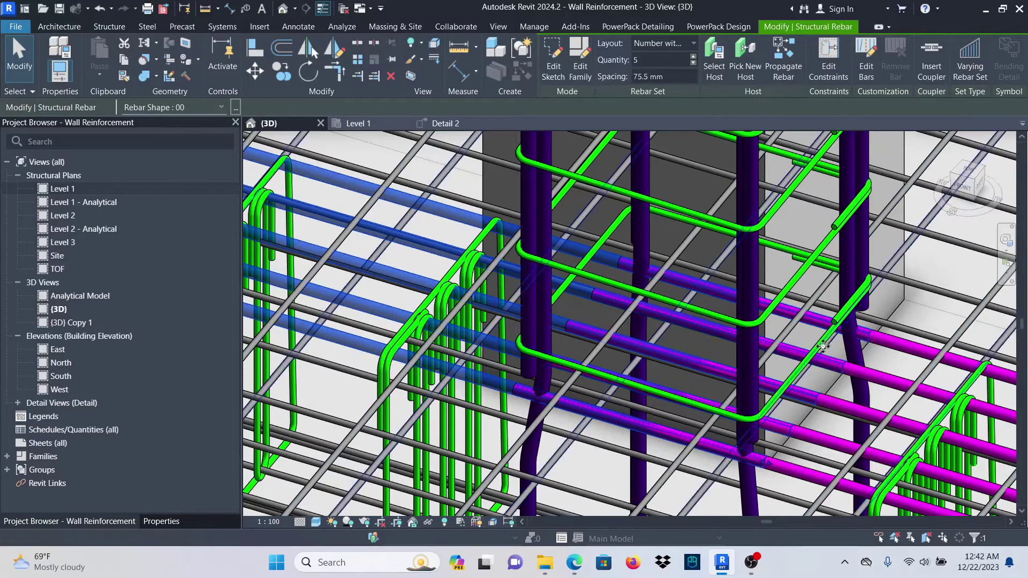
{"action": "scroll", "coordinate": [823, 346], "scroll_direction": "up", "scroll_amount": 2}
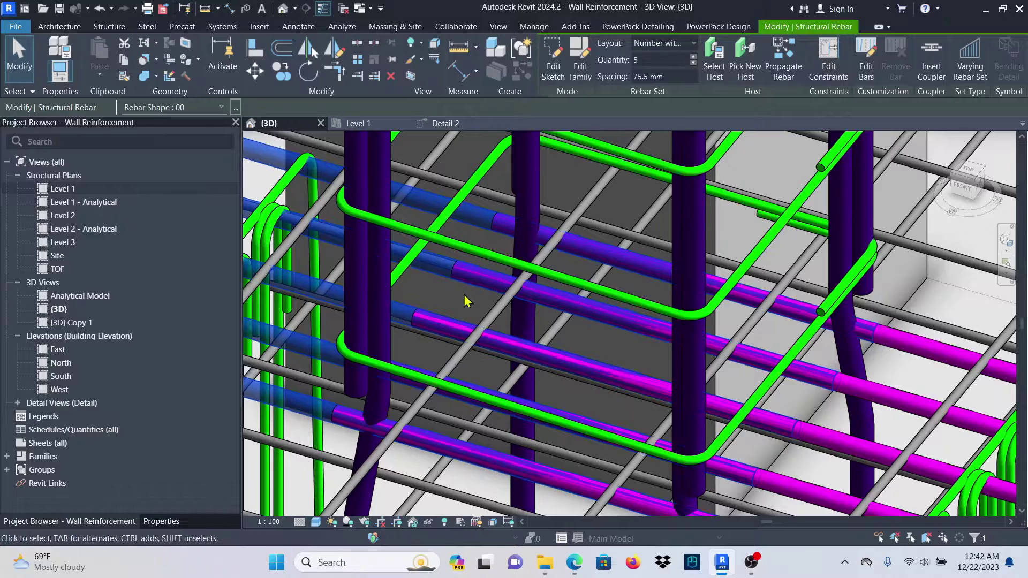
{"action": "scroll", "coordinate": [507, 310], "scroll_direction": "down", "scroll_amount": 2}
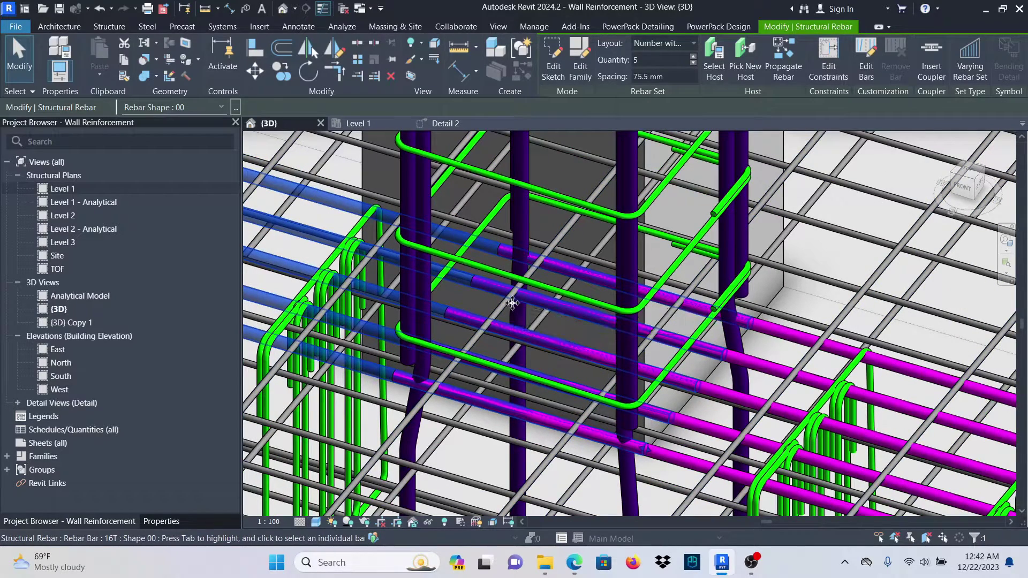
- Open the Detail 2 view and examine how the beam's top 16T bars and the slab's H8 bars pass through the column
{"action": "left_click", "coordinate": [450, 124]}
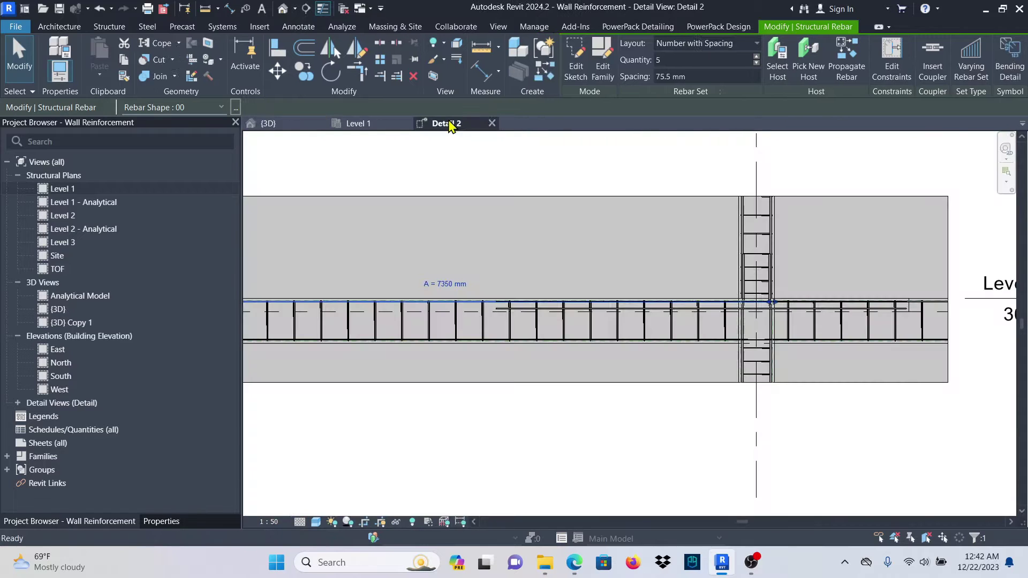
{"action": "scroll", "coordinate": [590, 227], "scroll_direction": "down", "scroll_amount": 3}
{"action": "left_click", "coordinate": [683, 373]}
{"action": "scroll", "coordinate": [541, 284], "scroll_direction": "up", "scroll_amount": 5}
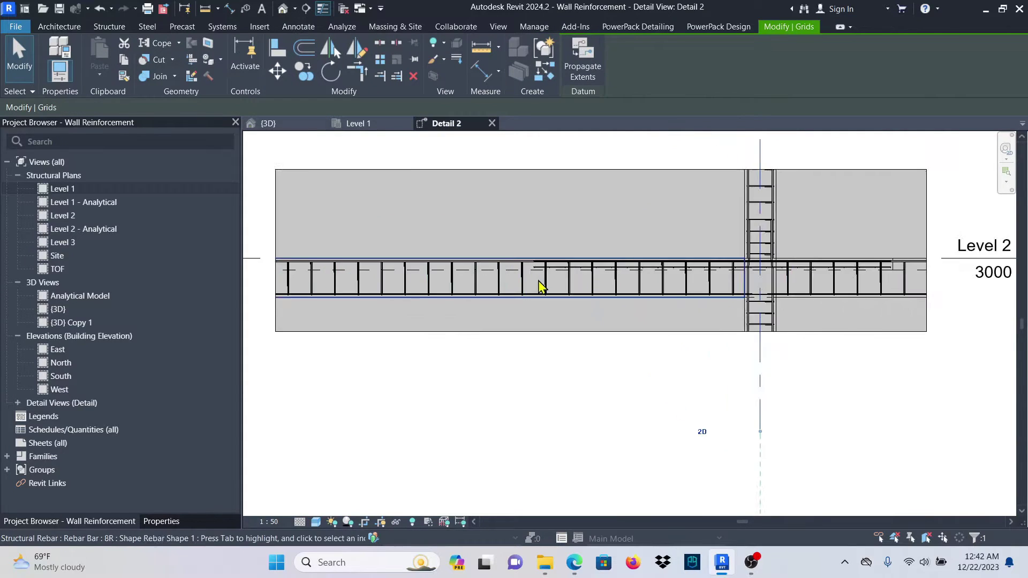
{"action": "left_click", "coordinate": [399, 248]}
{"action": "scroll", "coordinate": [459, 259], "scroll_direction": "down", "scroll_amount": 4}
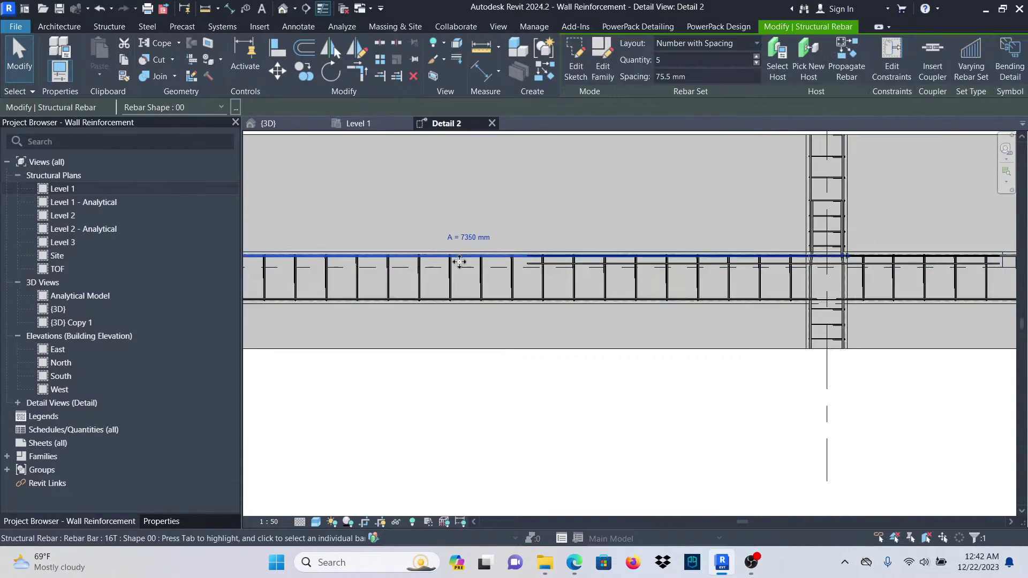
{"action": "scroll", "coordinate": [707, 265], "scroll_direction": "up", "scroll_amount": 5}
{"action": "scroll", "coordinate": [680, 297], "scroll_direction": "up", "scroll_amount": 3}
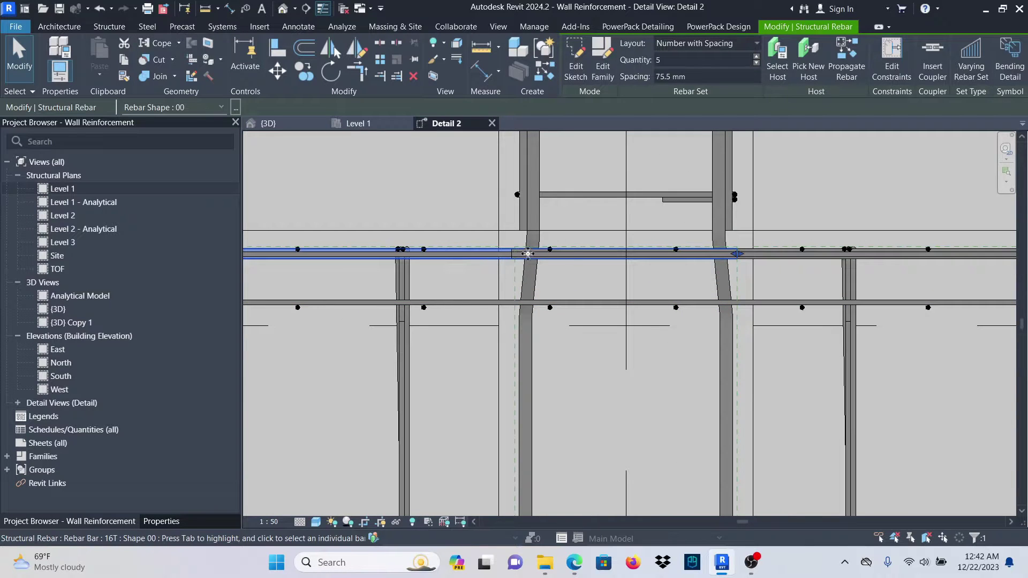
{"action": "left_click_drag", "start_coordinate": [738, 253], "coordinate": [881, 254]}
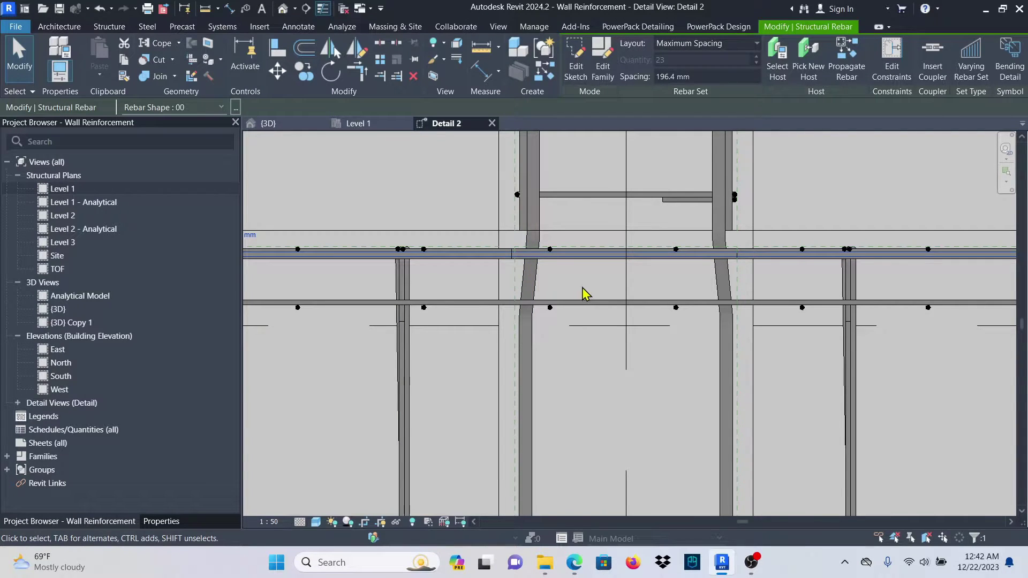
{"action": "scroll", "coordinate": [619, 279], "scroll_direction": "down", "scroll_amount": 4}
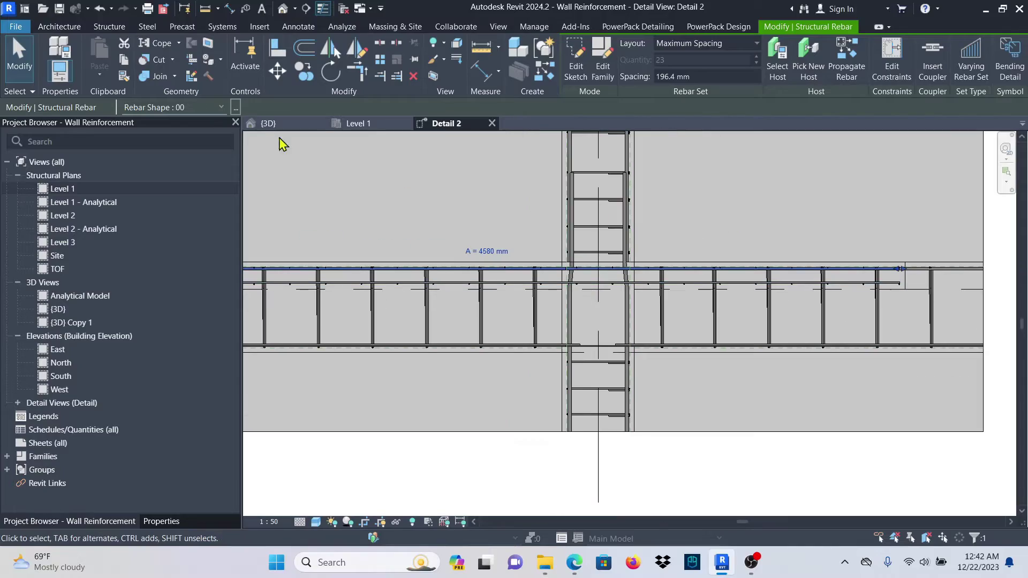
- Compare the selected H8 slab bar set at the column in the 3D and Detail 2 views
{"action": "left_click", "coordinate": [270, 128]}
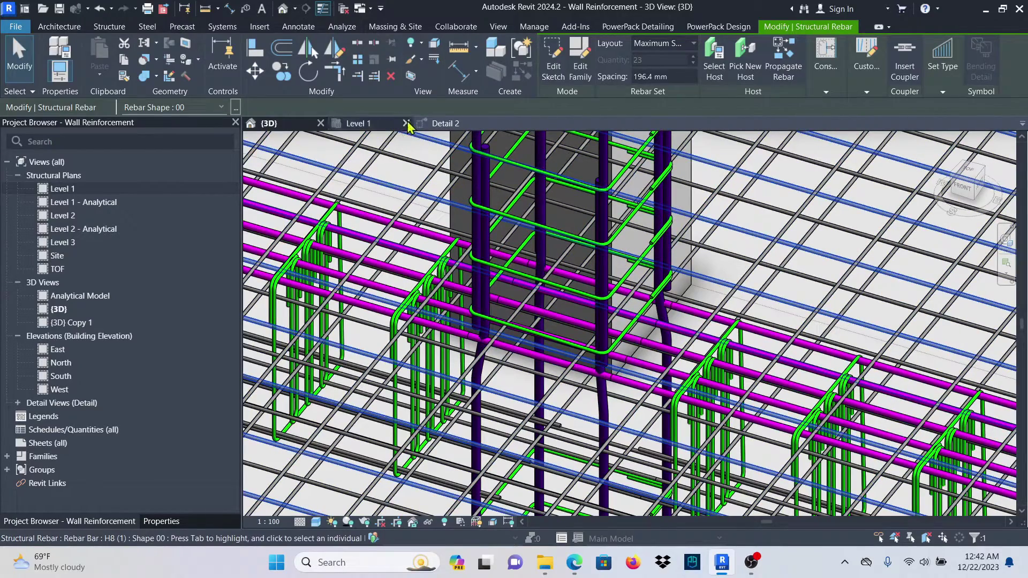
{"action": "left_click", "coordinate": [444, 123]}
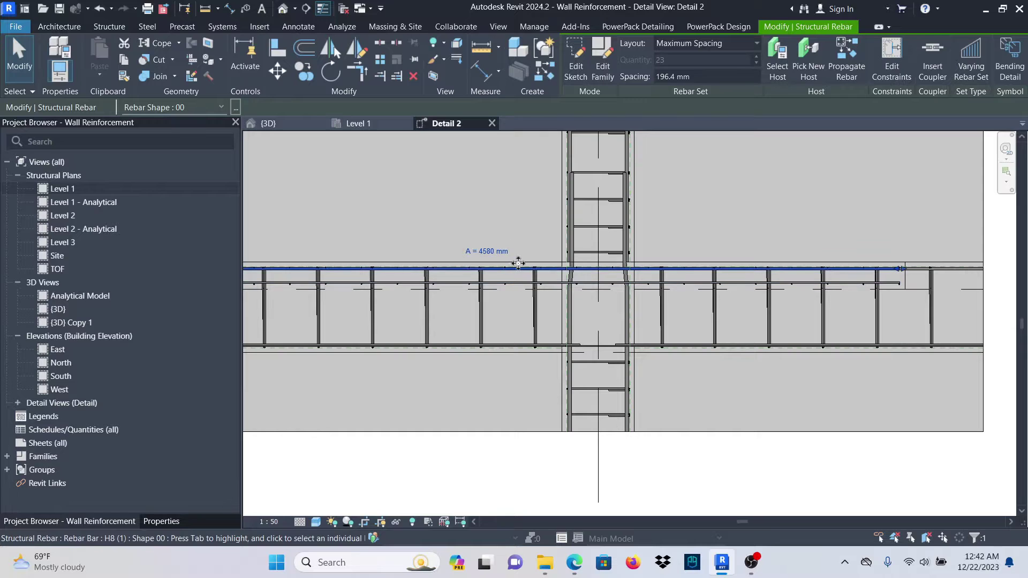
{"action": "scroll", "coordinate": [590, 274], "scroll_direction": "up", "scroll_amount": 4}
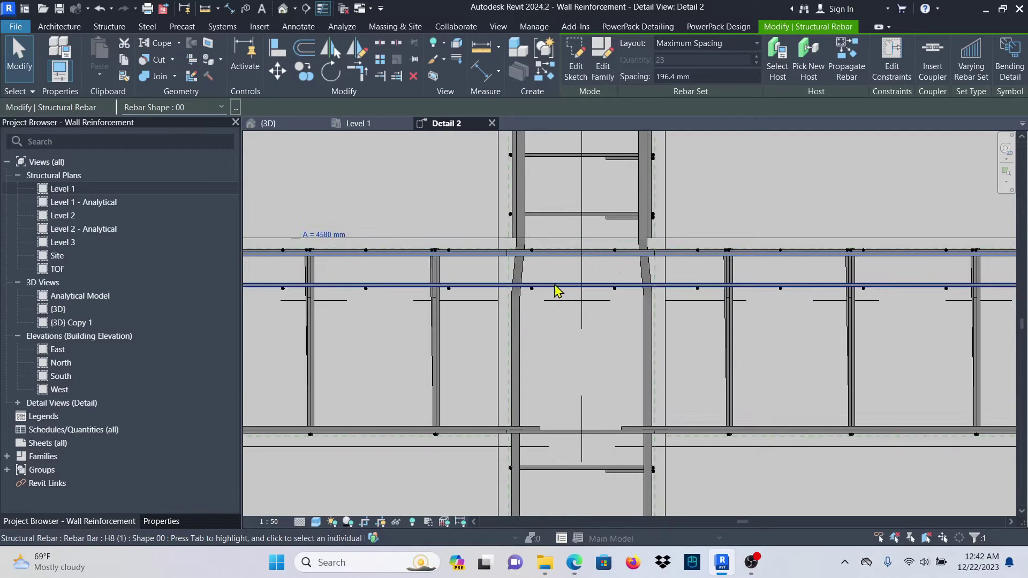
{"action": "scroll", "coordinate": [528, 283], "scroll_direction": "down", "scroll_amount": 4}
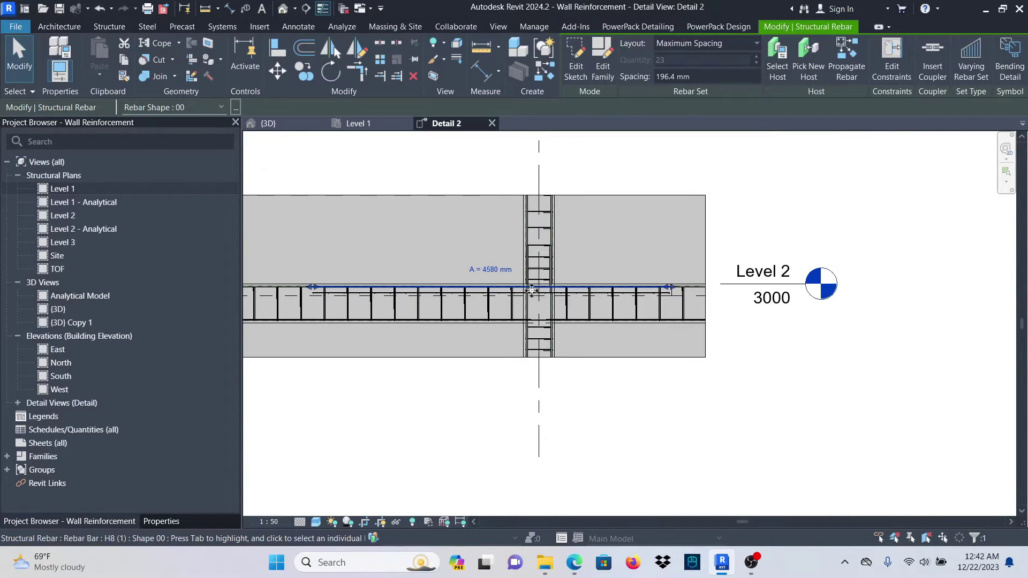
{"action": "scroll", "coordinate": [563, 309], "scroll_direction": "up", "scroll_amount": 3}
{"action": "scroll", "coordinate": [563, 310], "scroll_direction": "down", "scroll_amount": 3}
{"action": "scroll", "coordinate": [562, 311], "scroll_direction": "up", "scroll_amount": 3}
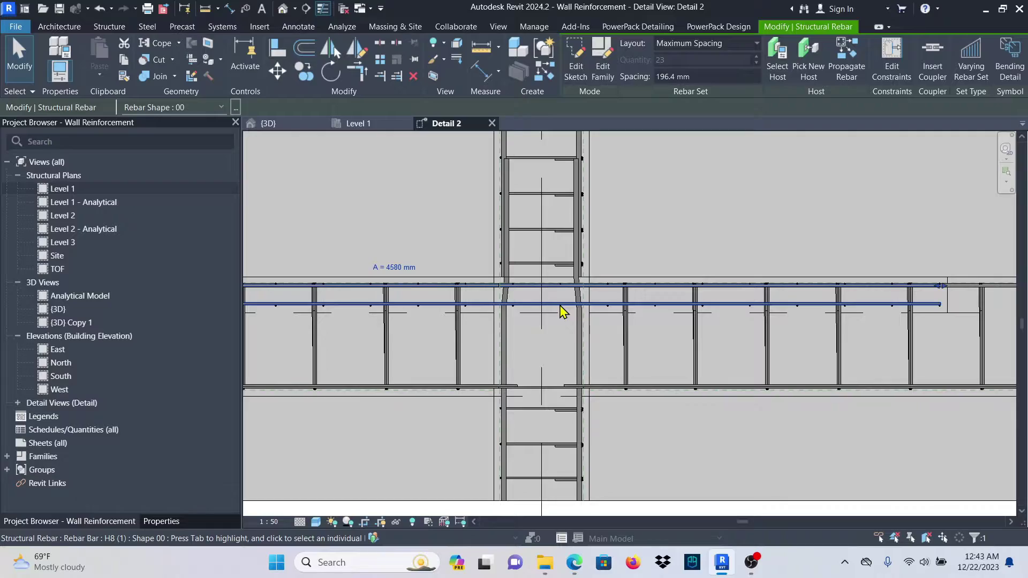
{"action": "scroll", "coordinate": [562, 312], "scroll_direction": "down", "scroll_amount": 2}
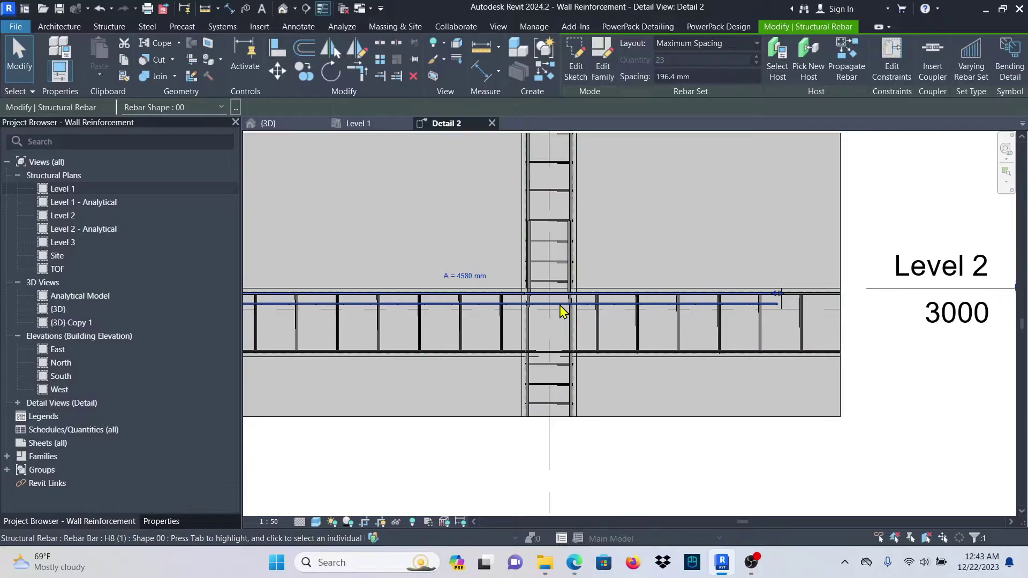
- Return to the 3D view and look at the beam, slab bars and cylinders from the front
{"action": "left_click", "coordinate": [269, 123]}
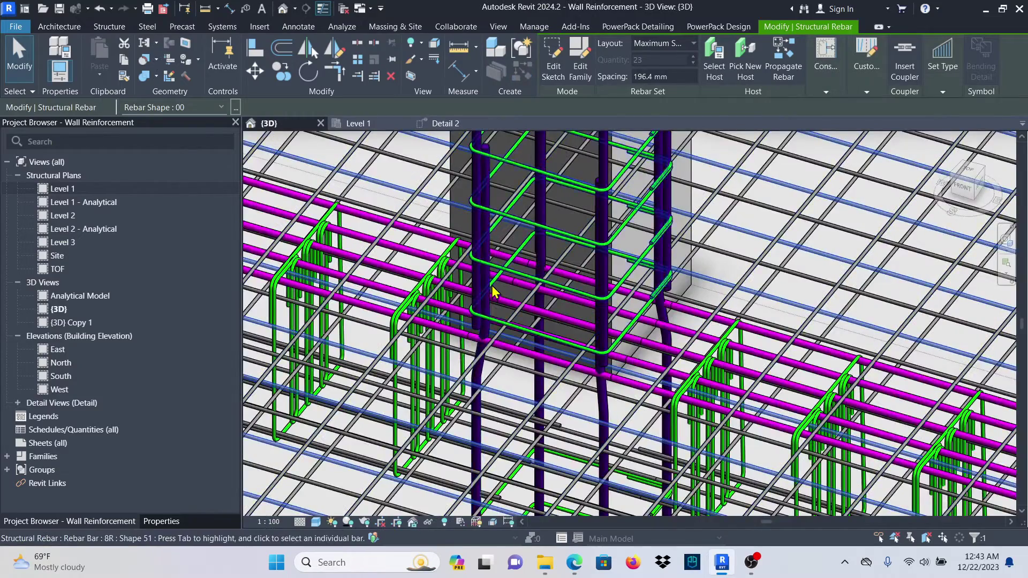
{"action": "scroll", "coordinate": [618, 341], "scroll_direction": "down", "scroll_amount": 5}
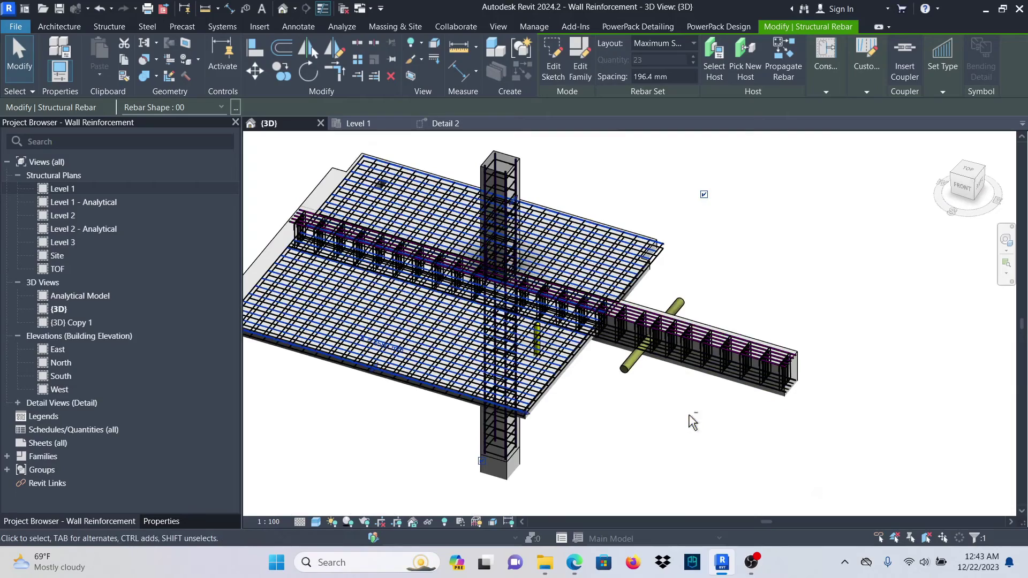
{"action": "middle_click_drag", "start_coordinate": [692, 422], "coordinate": [728, 299], "text": "shift"}
{"action": "scroll", "coordinate": [679, 302], "scroll_direction": "up", "scroll_amount": 3}
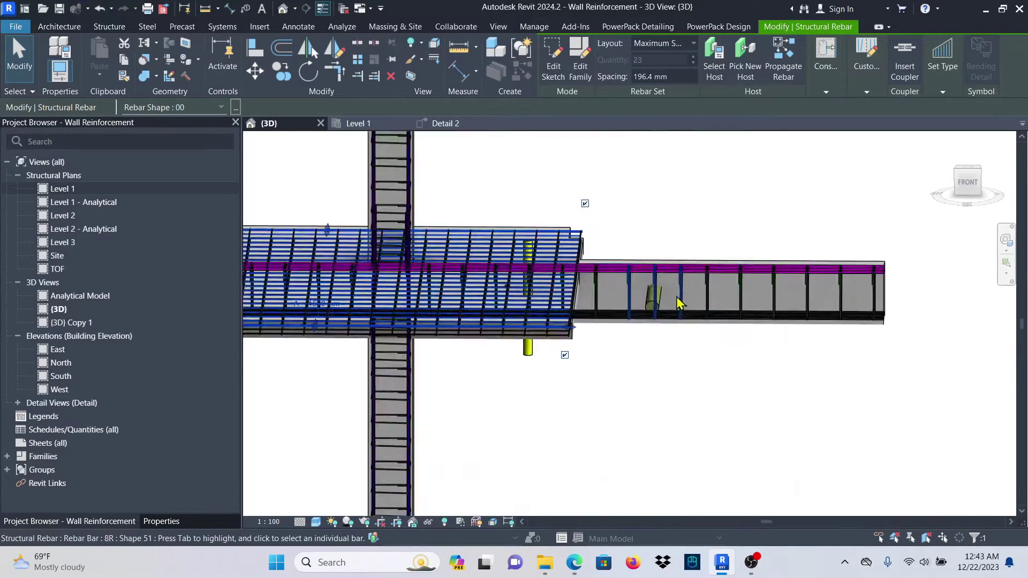
{"action": "scroll", "coordinate": [679, 303], "scroll_direction": "up", "scroll_amount": 2}
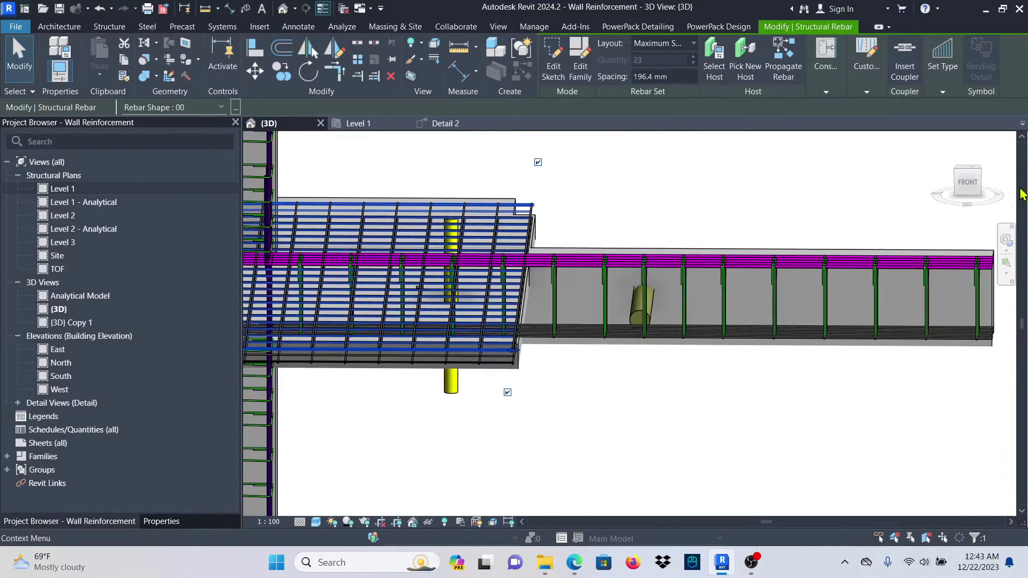
{"action": "left_click", "coordinate": [967, 185]}
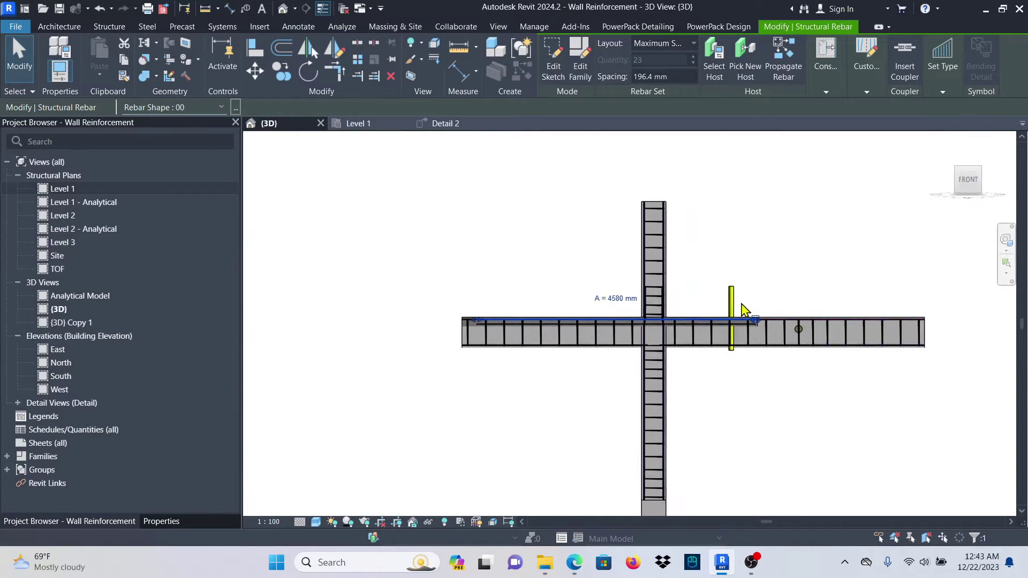
- Examine from the front where the horizontal cylinder passes through the beam's stirrups and between its longitudinal bars
{"action": "scroll", "coordinate": [813, 335], "scroll_direction": "up", "scroll_amount": 10}
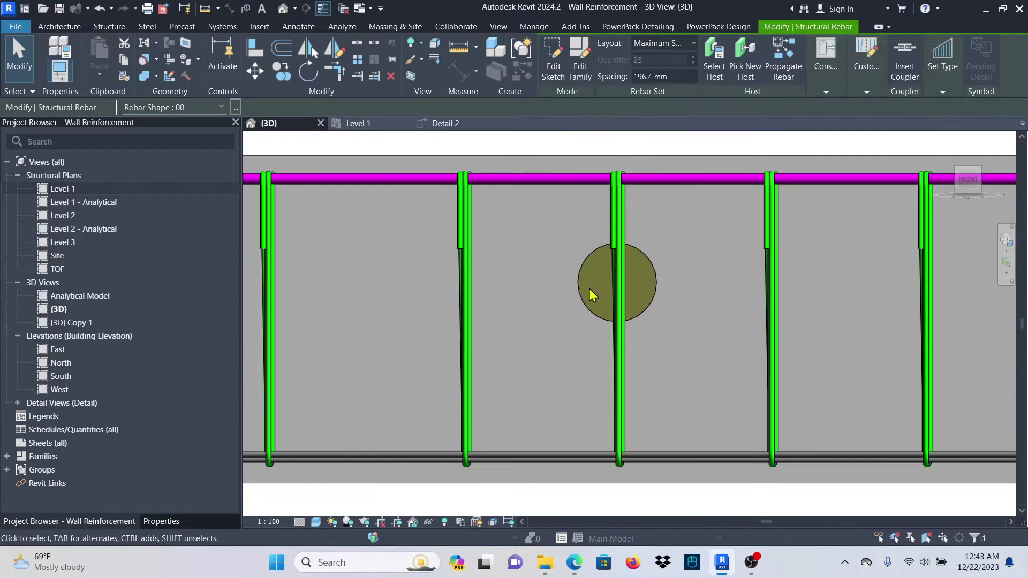
{"action": "scroll", "coordinate": [615, 285], "scroll_direction": "up", "scroll_amount": 3}
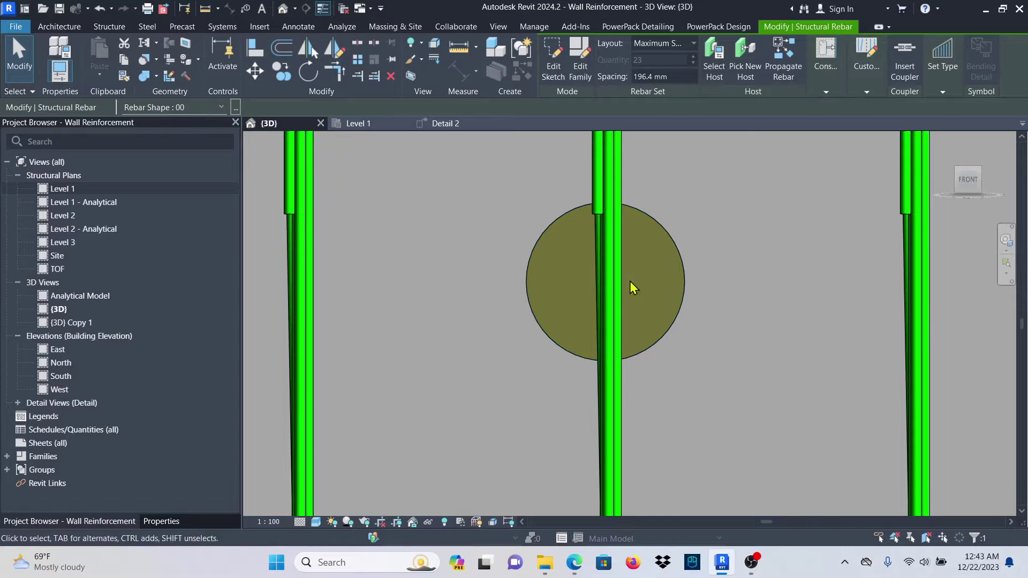
{"action": "scroll", "coordinate": [573, 275], "scroll_direction": "down", "scroll_amount": 2}
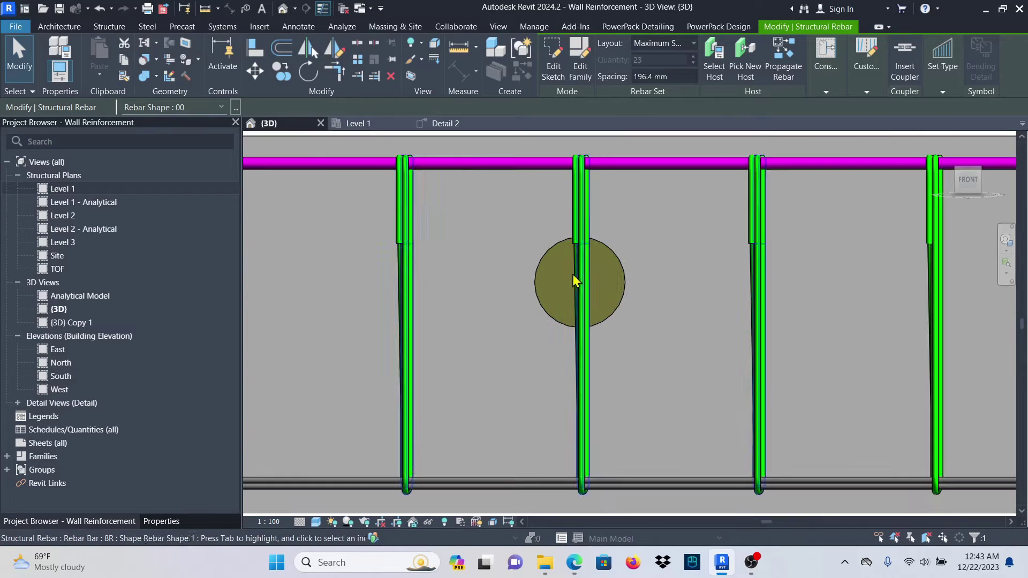
{"action": "scroll", "coordinate": [534, 278], "scroll_direction": "down", "scroll_amount": 3}
{"action": "scroll", "coordinate": [546, 278], "scroll_direction": "up", "scroll_amount": 4}
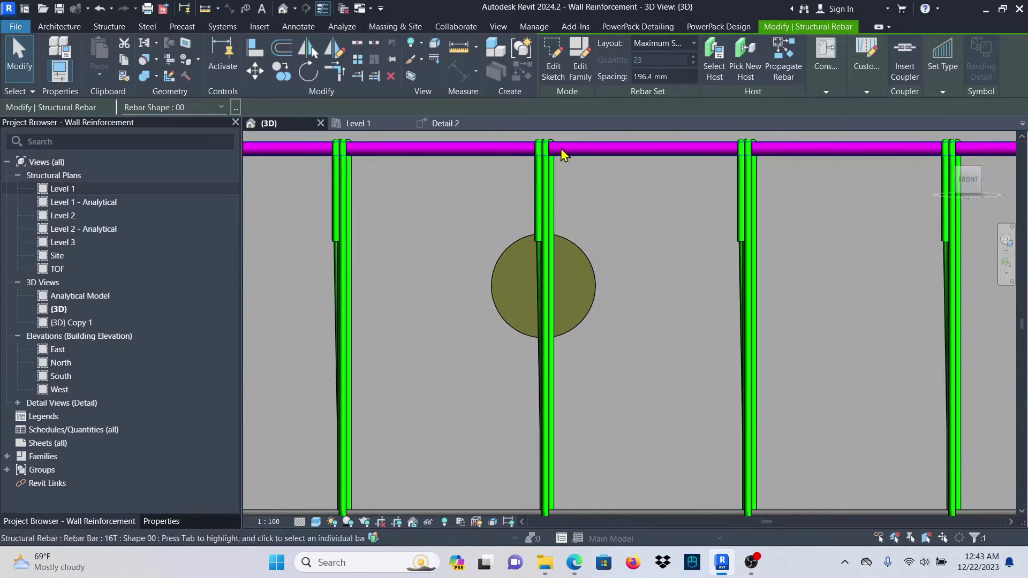
{"action": "scroll", "coordinate": [524, 236], "scroll_direction": "down", "scroll_amount": 4}
{"action": "scroll", "coordinate": [608, 288], "scroll_direction": "up", "scroll_amount": 2}
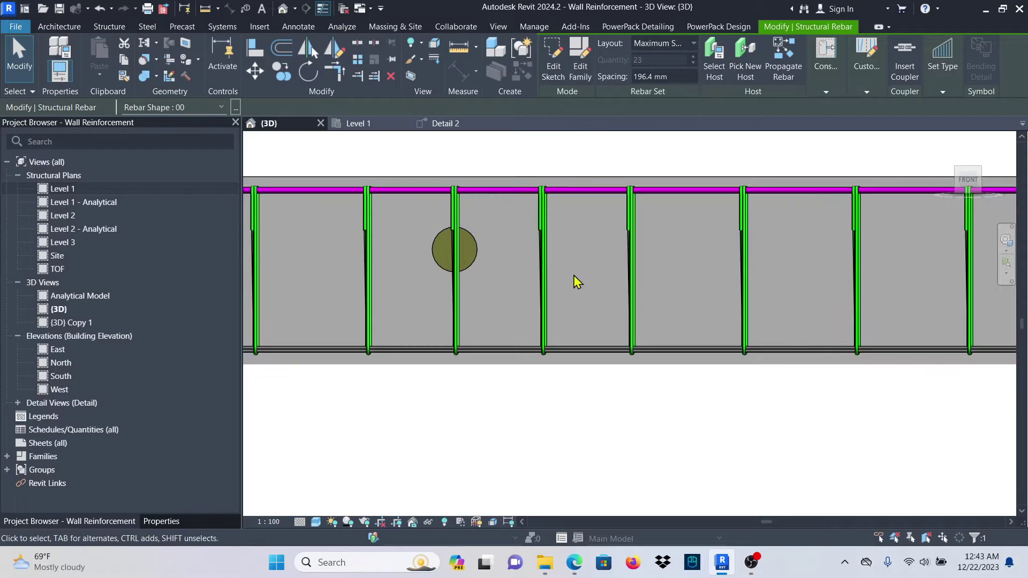
- Remove the middle bar crossing the horizontal cylinder from the three-bar Shape 51 stirrup set, and dismiss the save reminder
{"action": "left_click", "coordinate": [454, 316]}
{"action": "scroll", "coordinate": [551, 305], "scroll_direction": "down", "scroll_amount": 3}
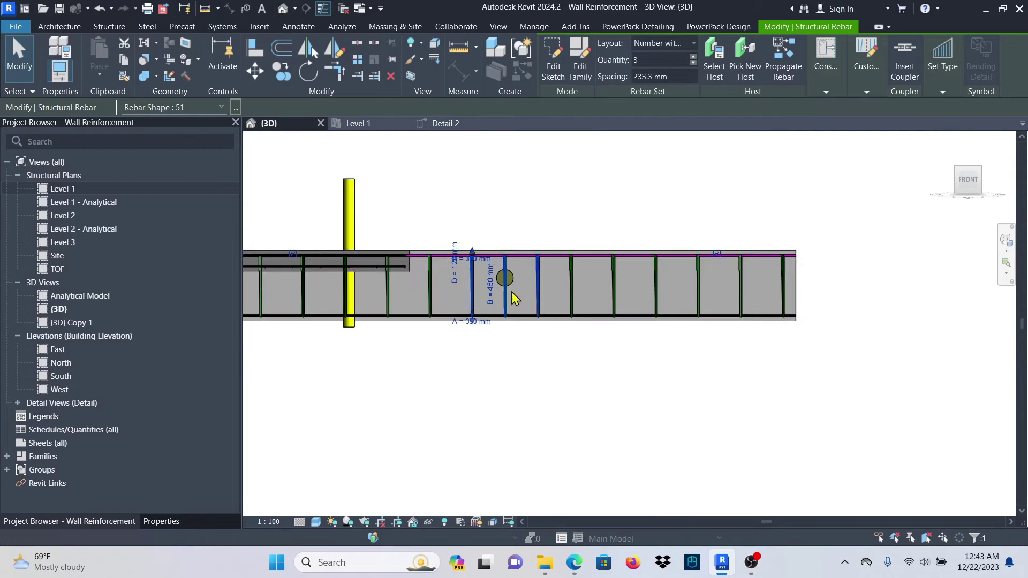
{"action": "scroll", "coordinate": [498, 289], "scroll_direction": "up", "scroll_amount": 2}
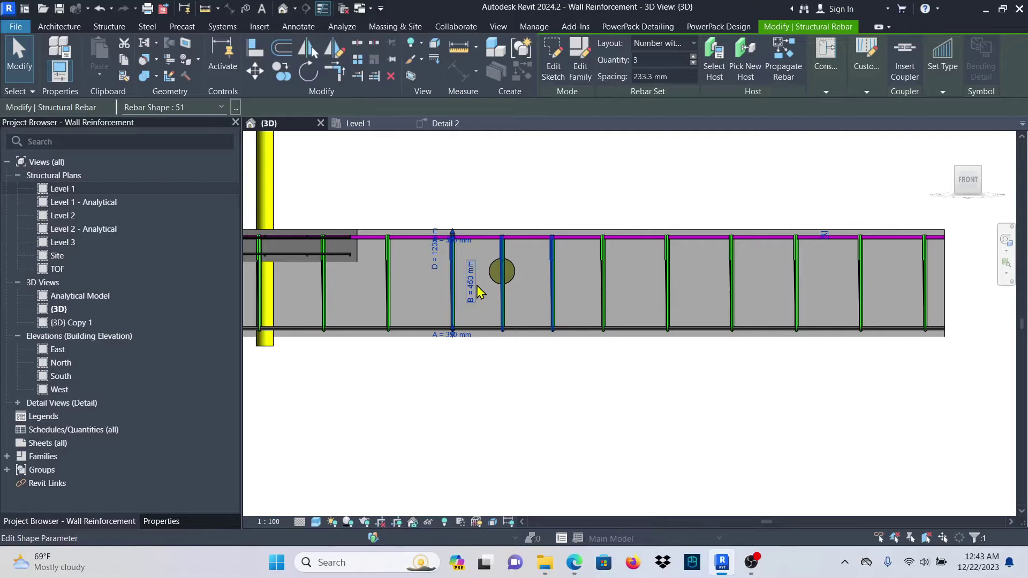
{"action": "scroll", "coordinate": [501, 287], "scroll_direction": "up", "scroll_amount": 4}
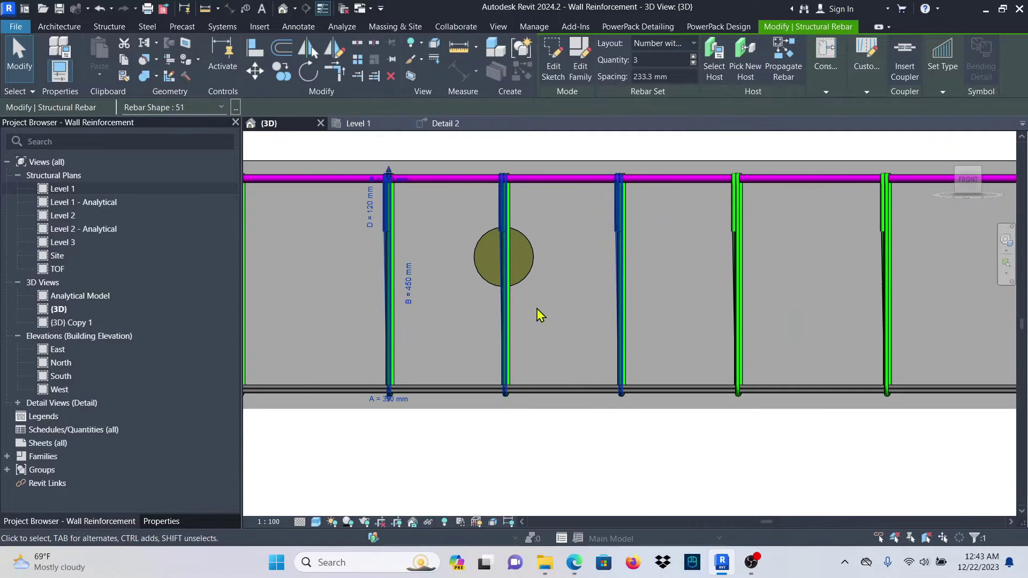
{"action": "scroll", "coordinate": [493, 267], "scroll_direction": "down", "scroll_amount": 2}
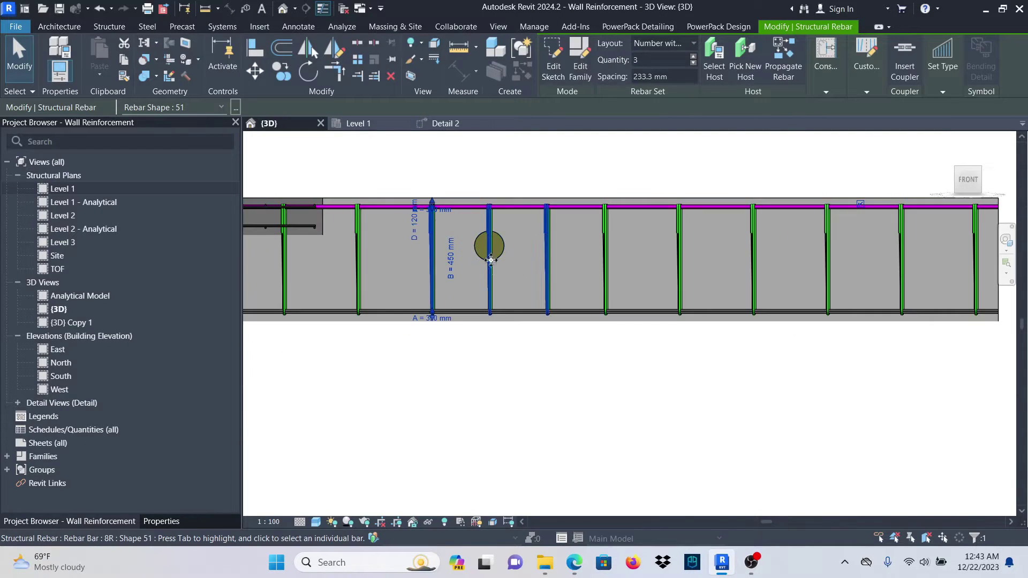
{"action": "scroll", "coordinate": [493, 268], "scroll_direction": "down", "scroll_amount": 1}
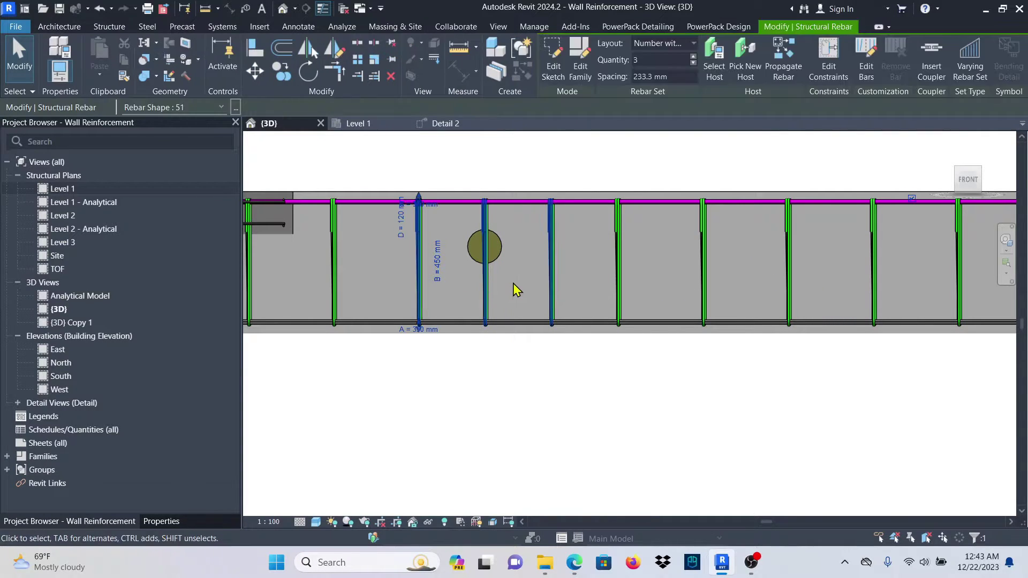
{"action": "left_click", "coordinate": [869, 58]}
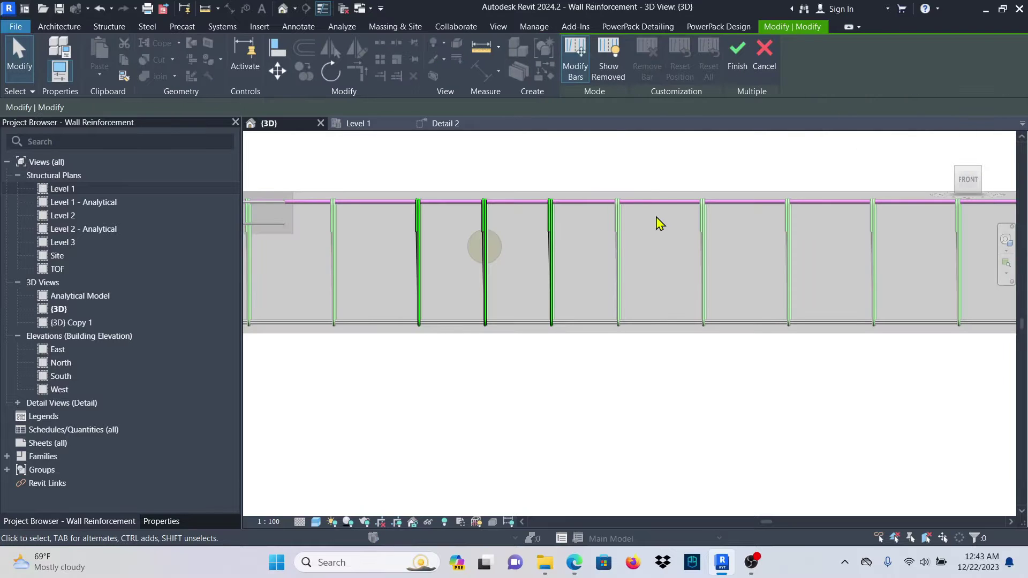
{"action": "left_click", "coordinate": [579, 62]}
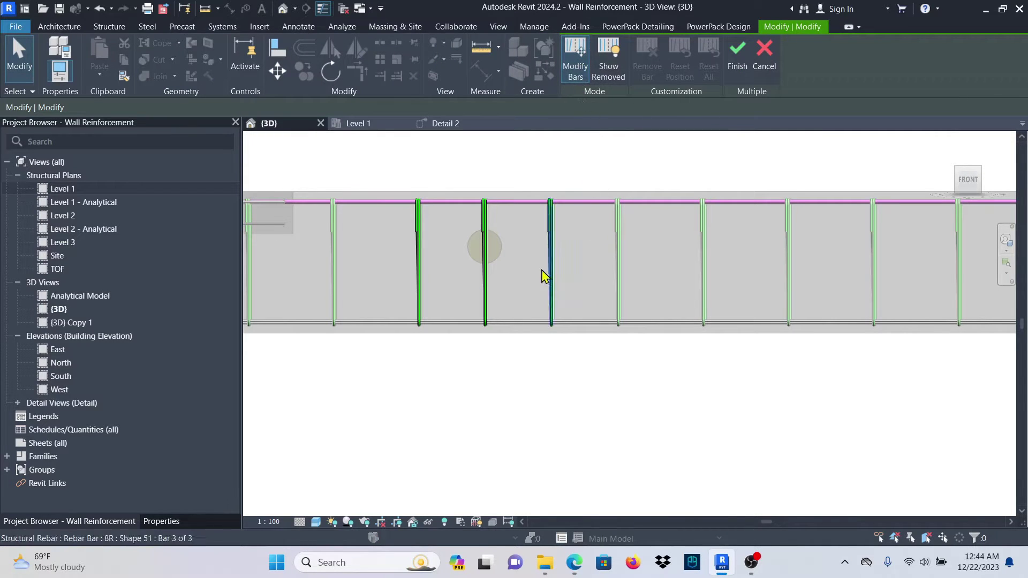
{"action": "left_click", "coordinate": [486, 282]}
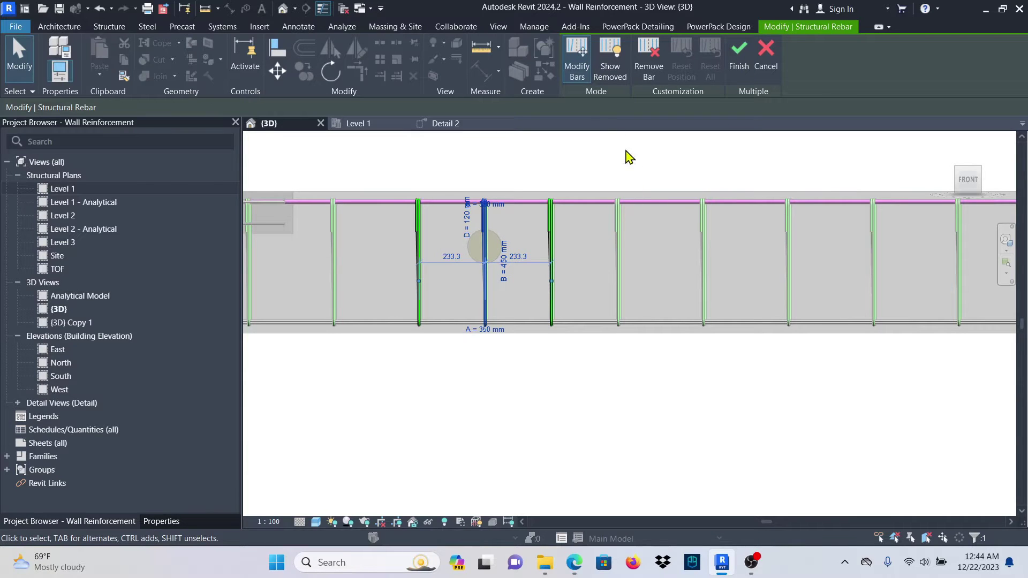
{"action": "left_click", "coordinate": [649, 69]}
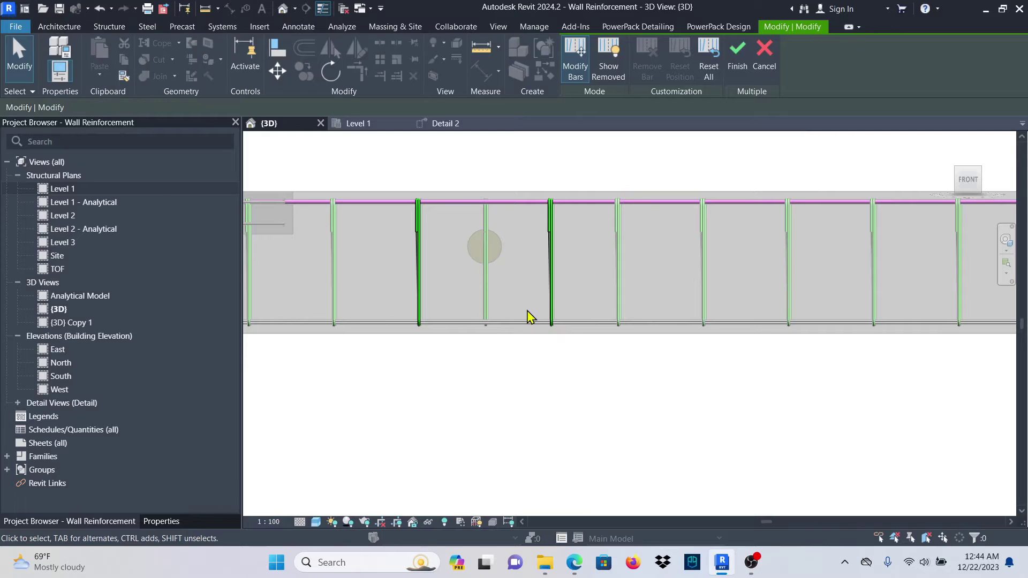
{"action": "left_click", "coordinate": [744, 59]}
{"action": "left_click", "coordinate": [621, 166]}
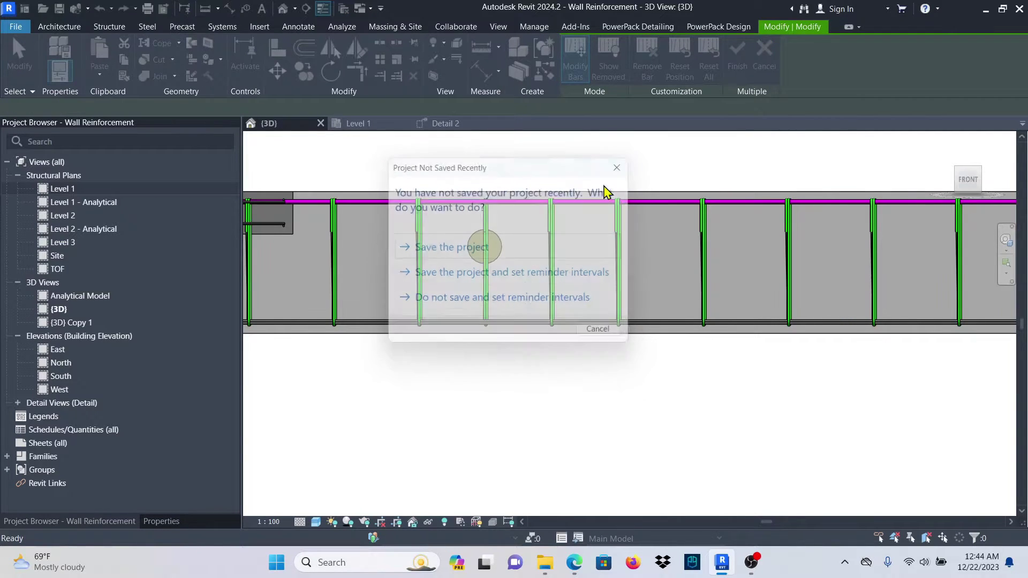
- Edit the next overlapping 8R stirrup set and remove its middle bar at the horizontal cylinder
{"action": "left_click", "coordinate": [486, 298]}
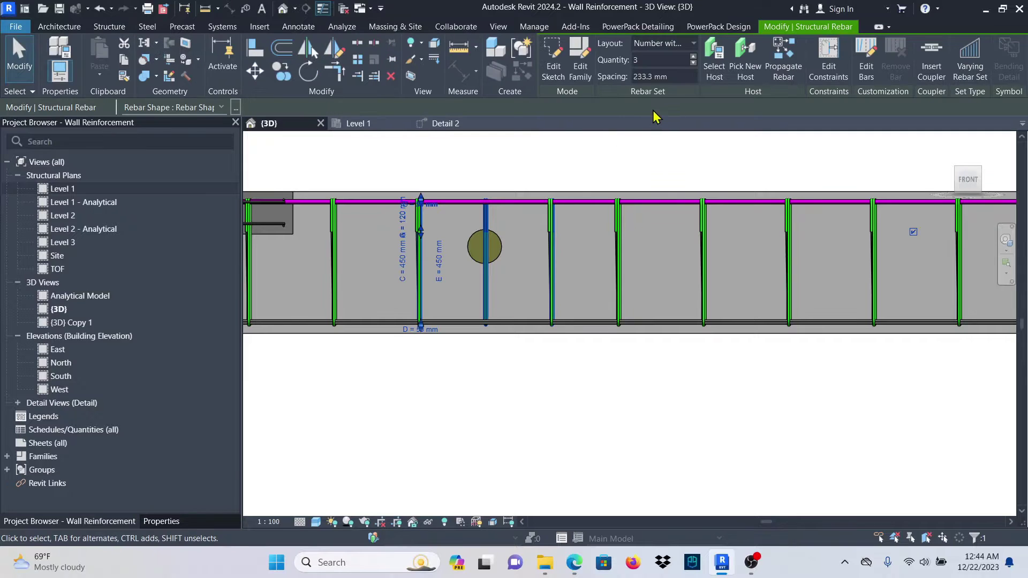
{"action": "left_click", "coordinate": [866, 59]}
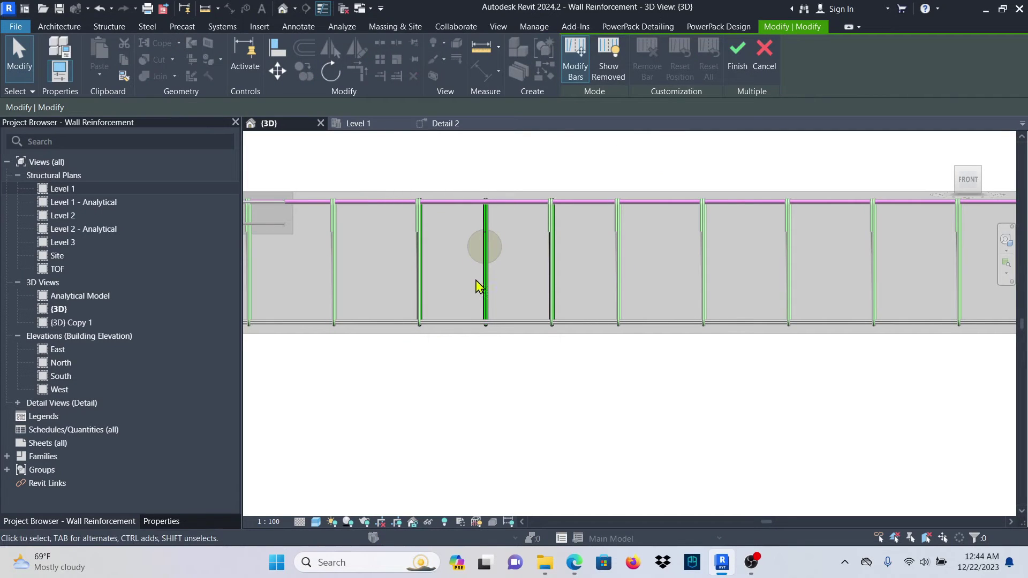
{"action": "left_click", "coordinate": [486, 291]}
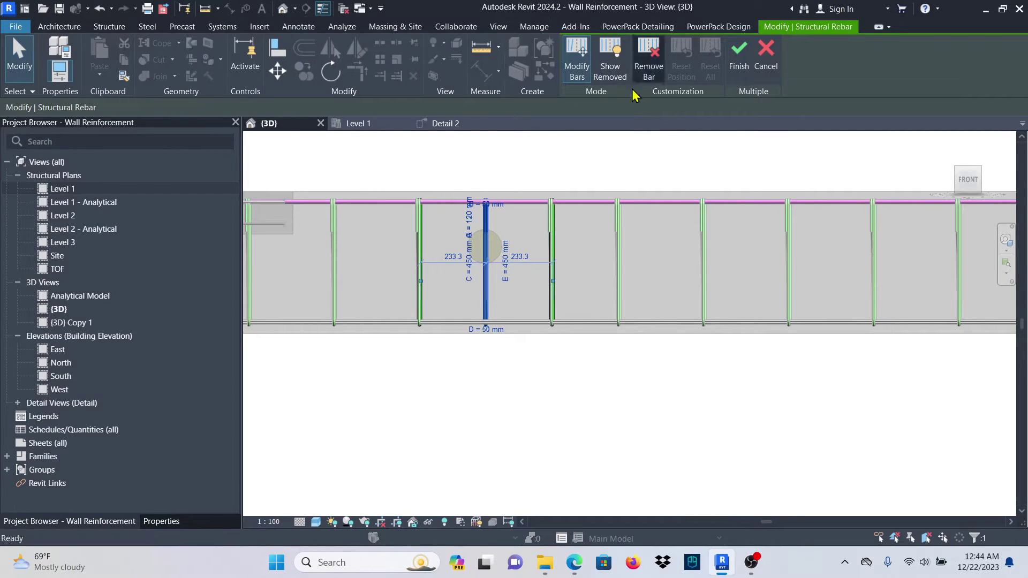
{"action": "left_click", "coordinate": [649, 63]}
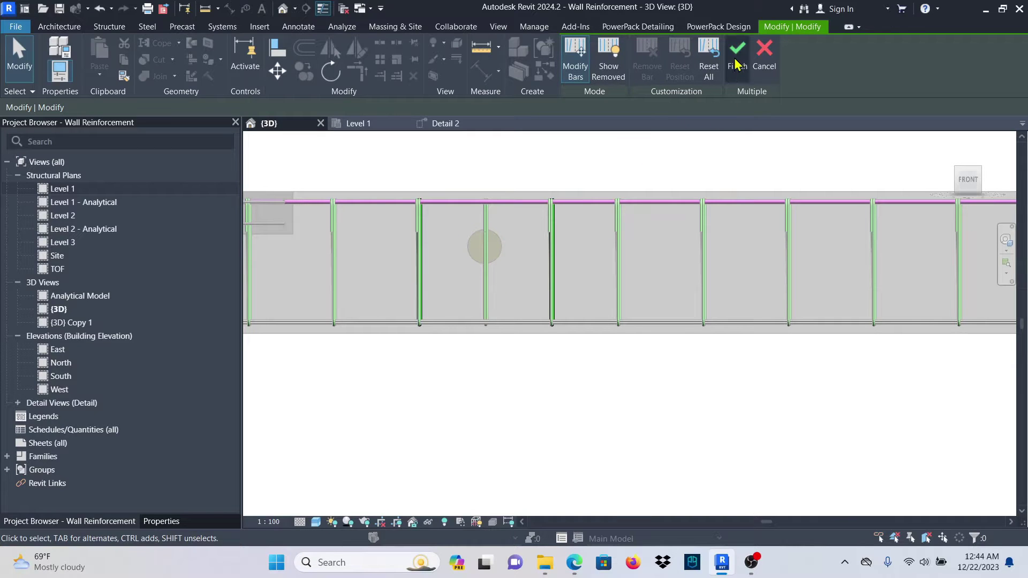
{"action": "left_click", "coordinate": [736, 63]}
- Remove the middle bar at the cylinder from the third overlapping stirrup set, the one with F = 50 mm
{"action": "left_click", "coordinate": [486, 289]}
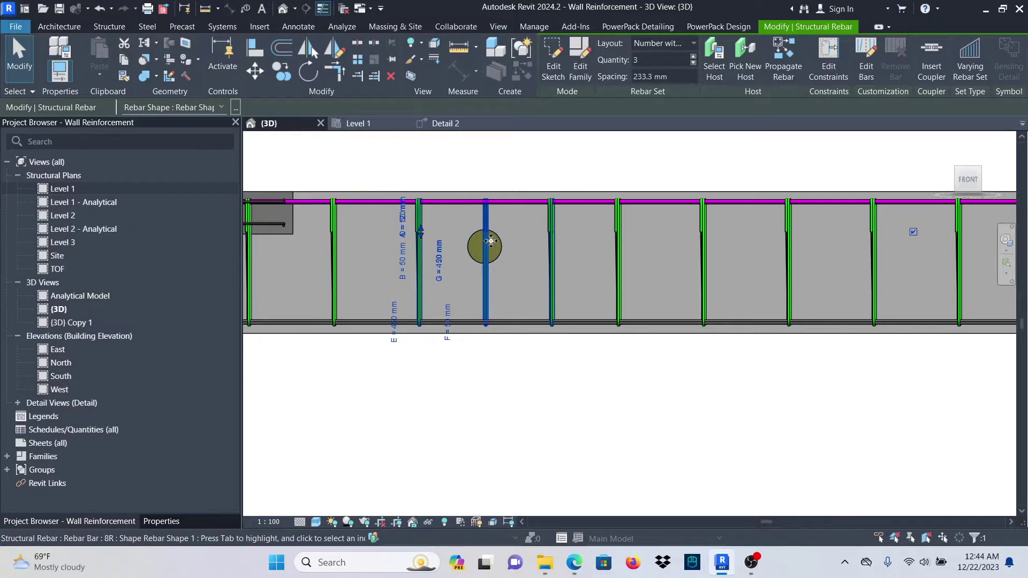
{"action": "left_click", "coordinate": [866, 69]}
{"action": "left_click", "coordinate": [507, 289]}
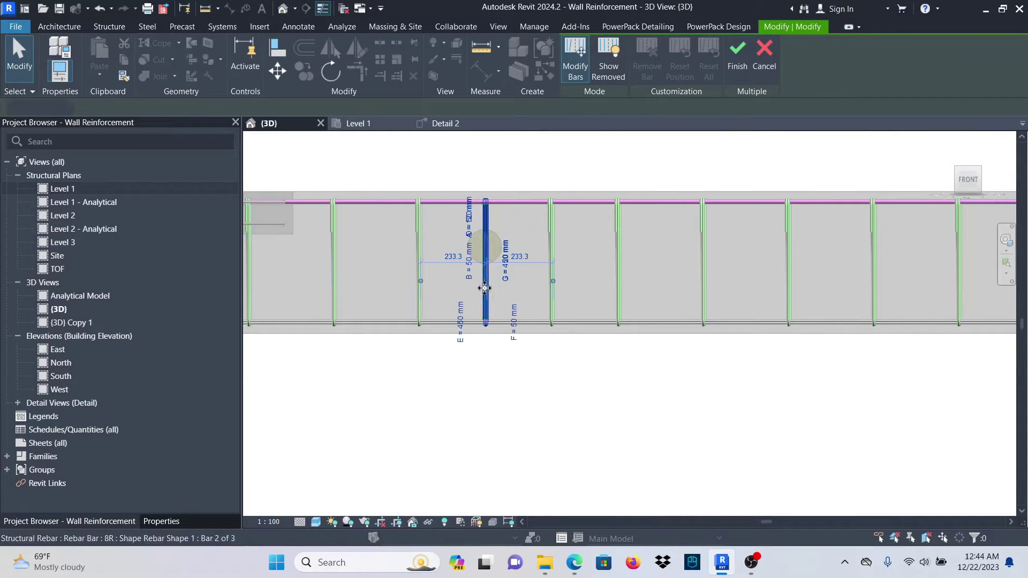
{"action": "left_click", "coordinate": [643, 63]}
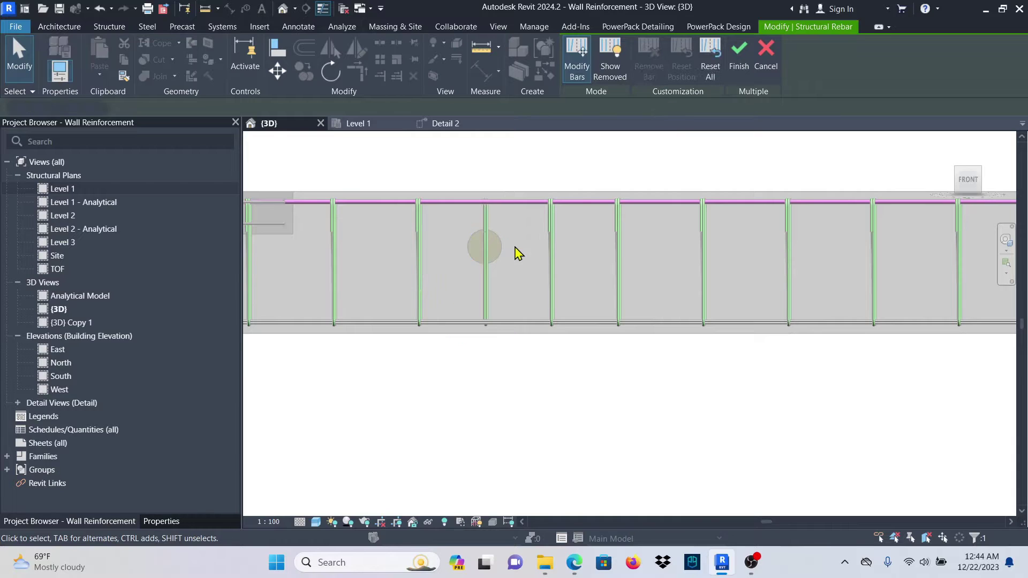
- Remove the last remaining 8R bar crossing the horizontal cylinder from its three-bar stirrup set
{"action": "left_click", "coordinate": [488, 299]}
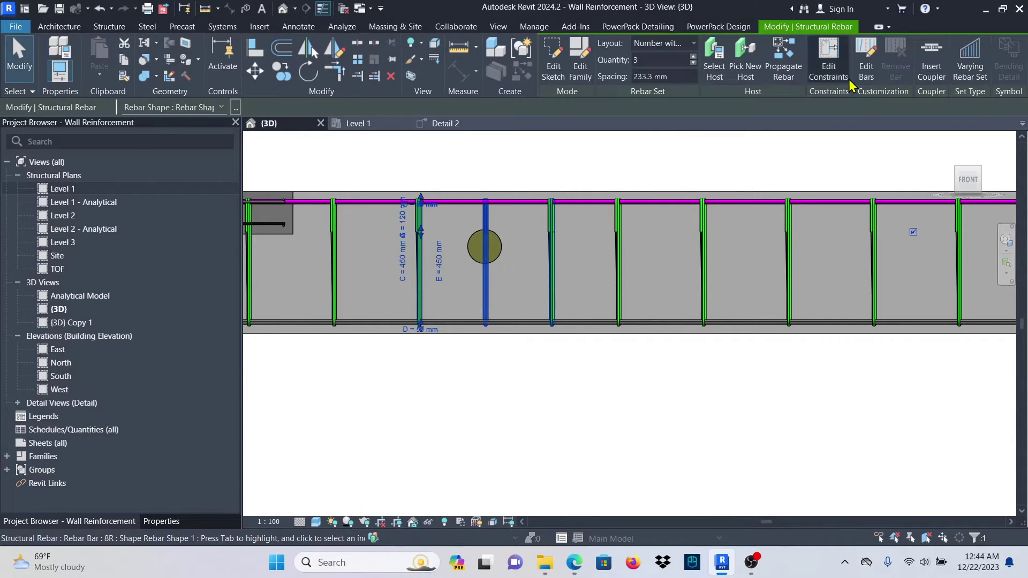
{"action": "left_click", "coordinate": [866, 59]}
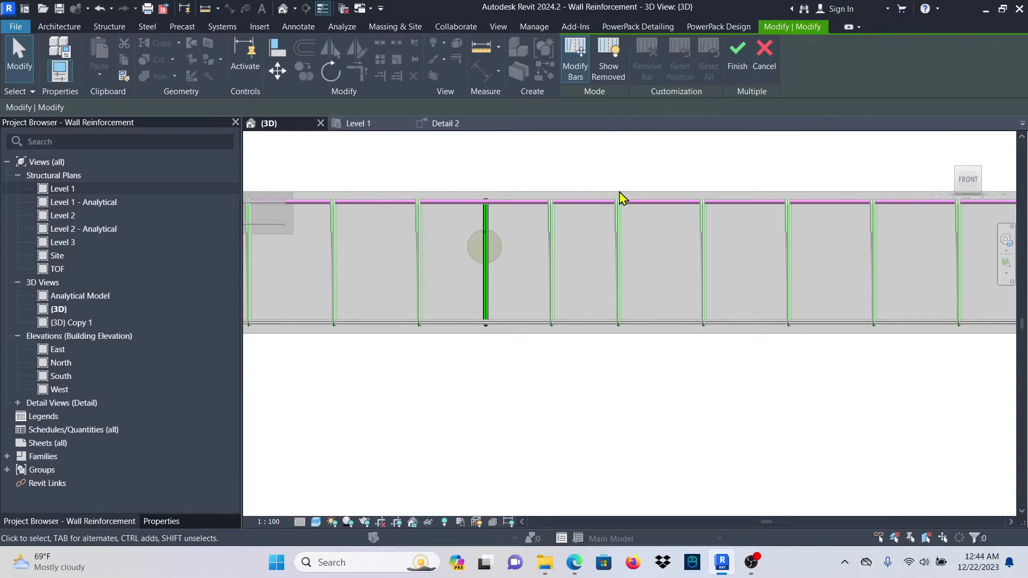
{"action": "left_click", "coordinate": [484, 281]}
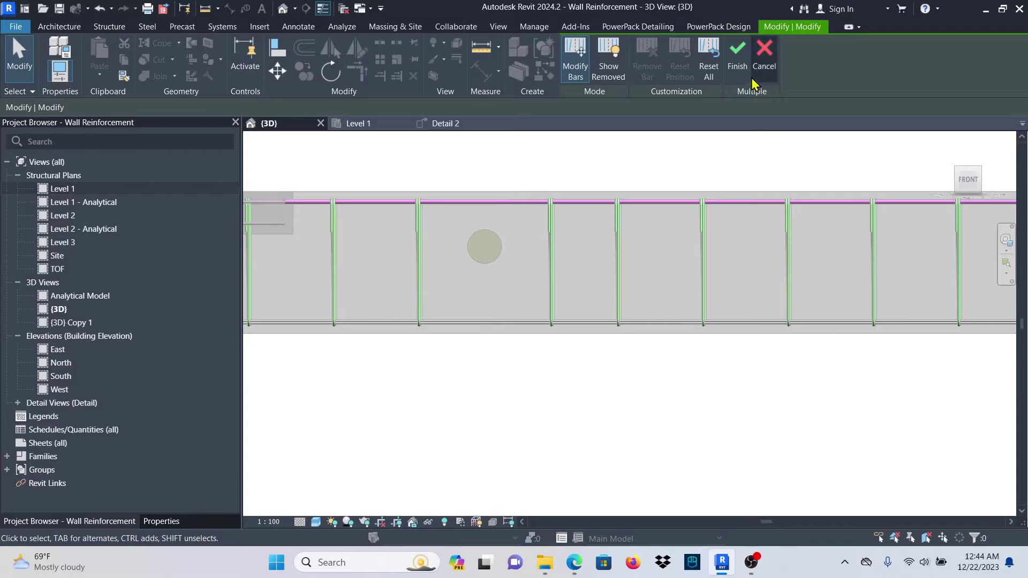
{"action": "left_click", "coordinate": [737, 53]}
- Try to set the spacing of the two-bar stirrup set around the horizontal cylinder to 200 mm
{"action": "scroll", "coordinate": [548, 279], "scroll_direction": "down", "scroll_amount": 2}
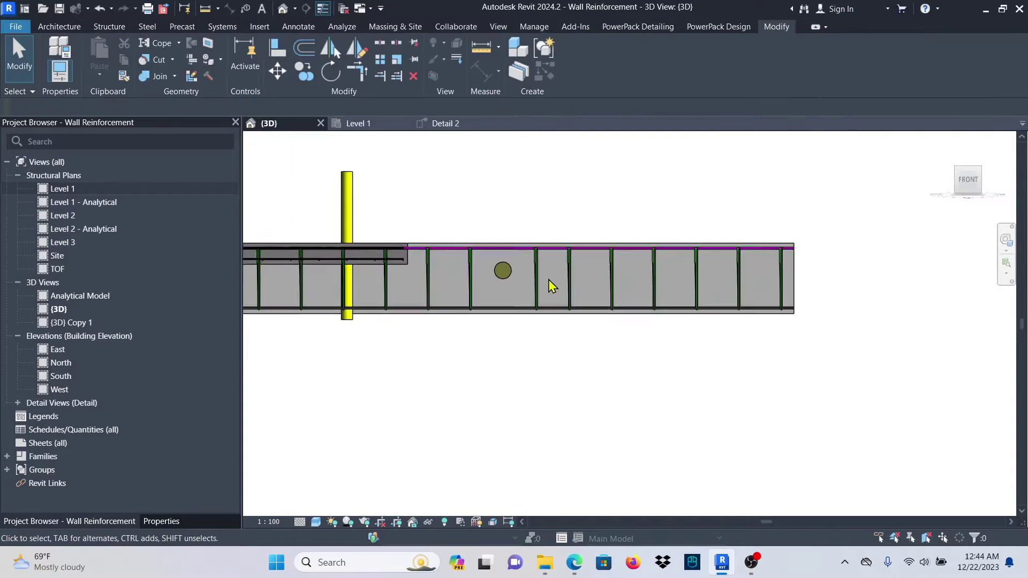
{"action": "scroll", "coordinate": [567, 281], "scroll_direction": "up", "scroll_amount": 2}
{"action": "left_click", "coordinate": [568, 281]}
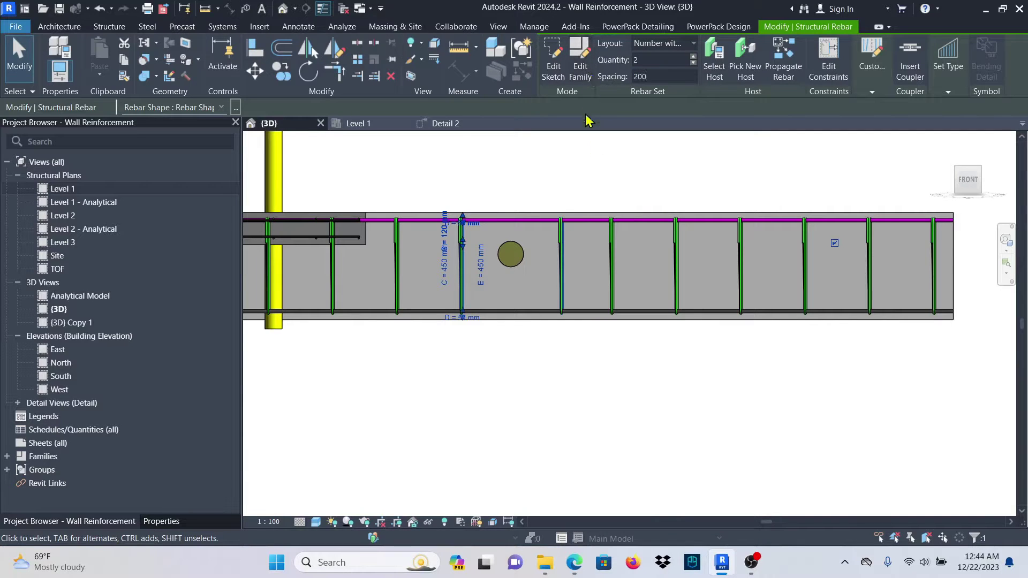
{"action": "left_click", "coordinate": [612, 184]}
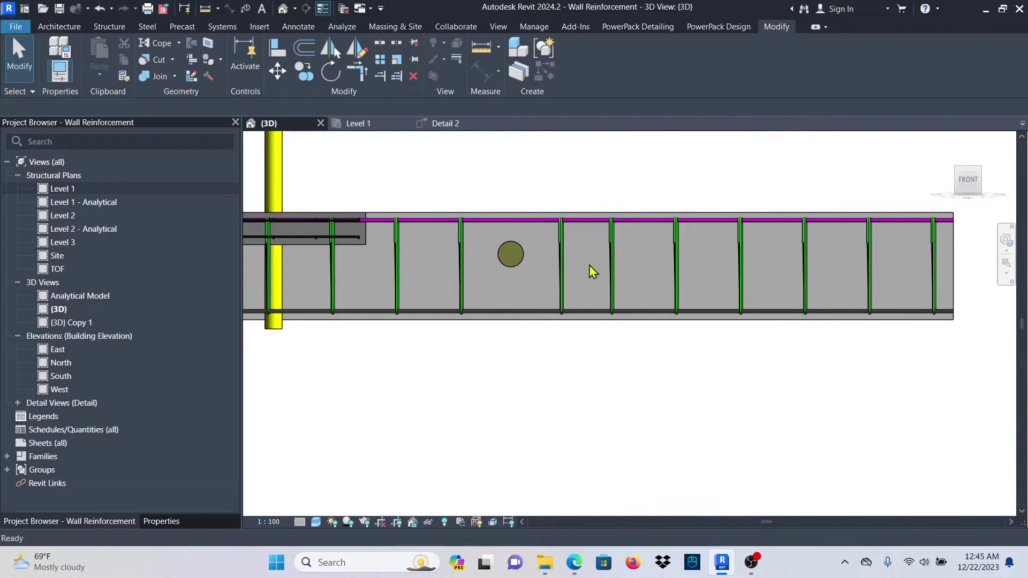
- Select the Shape 51 stirrup set beside the horizontal cylinder and check the gap around the cylinder from above
{"action": "left_click", "coordinate": [568, 254]}
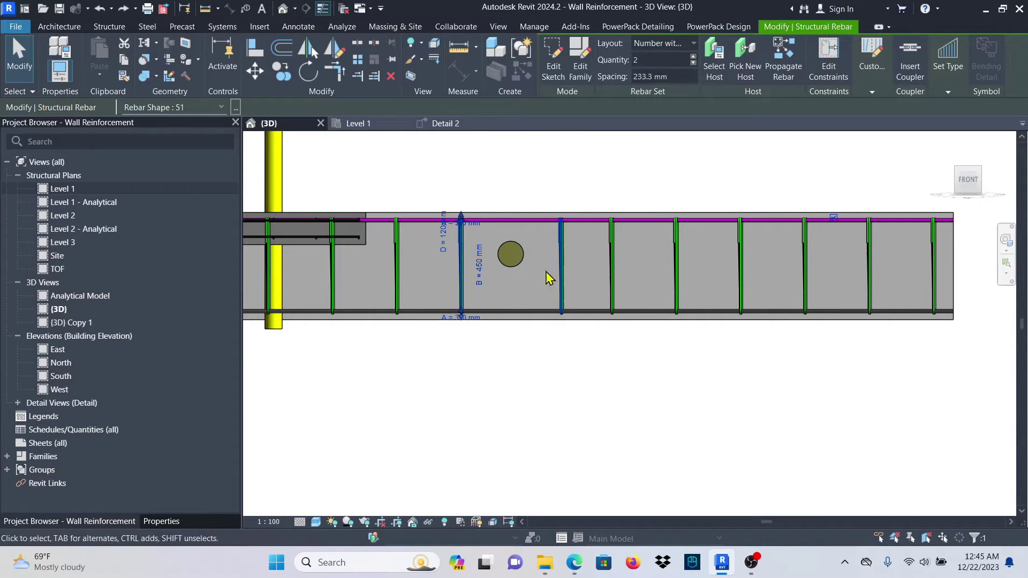
{"action": "scroll", "coordinate": [589, 267], "scroll_direction": "down", "scroll_amount": 5}
{"action": "middle_click_drag", "start_coordinate": [719, 194], "coordinate": [688, 348], "text": "shift"}
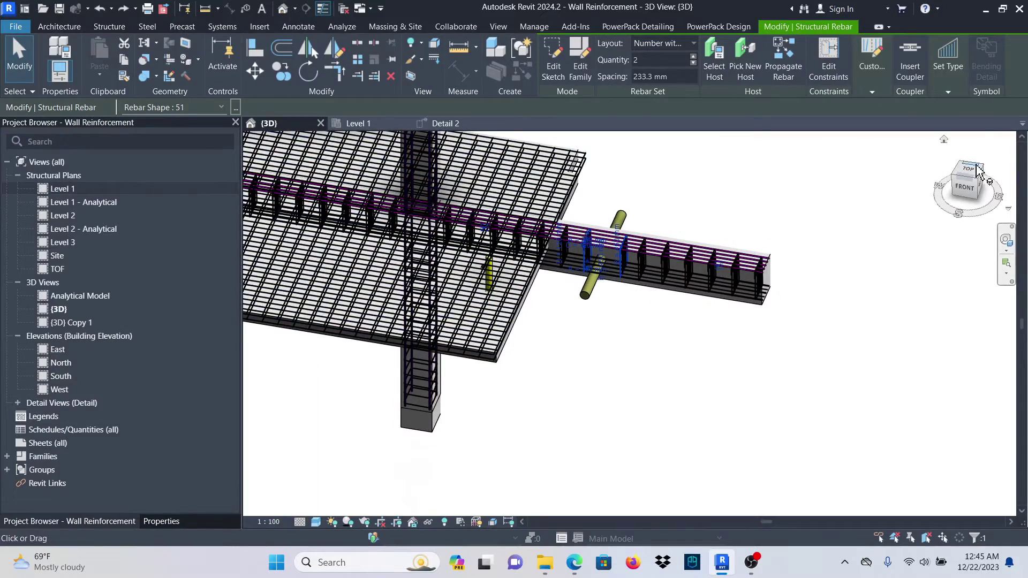
{"action": "left_click", "coordinate": [973, 172]}
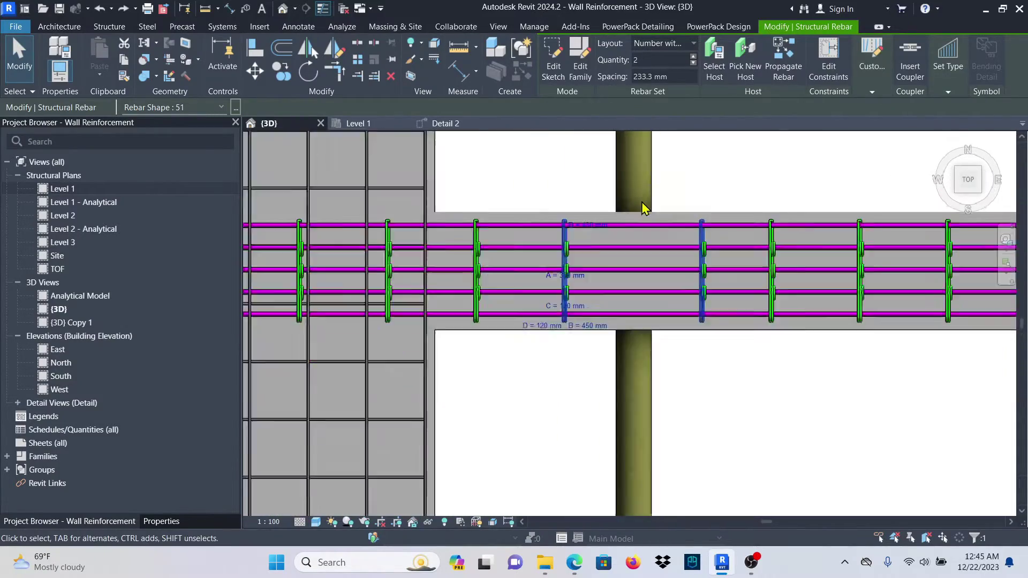
- Examine from above where the slab's H8 bars cross the small rectangular opening and the vertical cylinder
{"action": "left_click", "coordinate": [702, 431]}
{"action": "scroll", "coordinate": [567, 316], "scroll_direction": "up", "scroll_amount": 6}
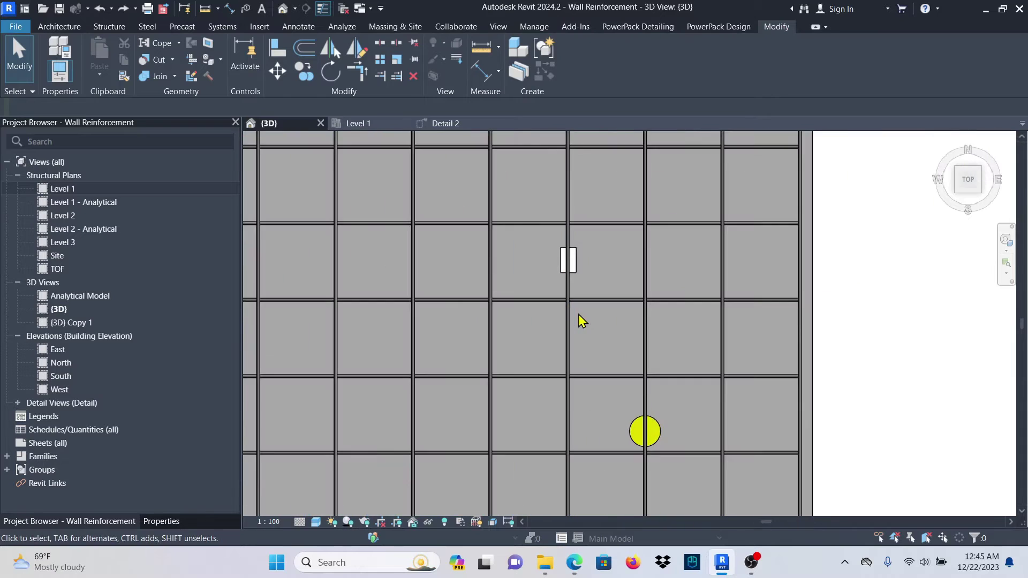
{"action": "scroll", "coordinate": [536, 268], "scroll_direction": "down", "scroll_amount": 2}
{"action": "scroll", "coordinate": [542, 287], "scroll_direction": "up", "scroll_amount": 1}
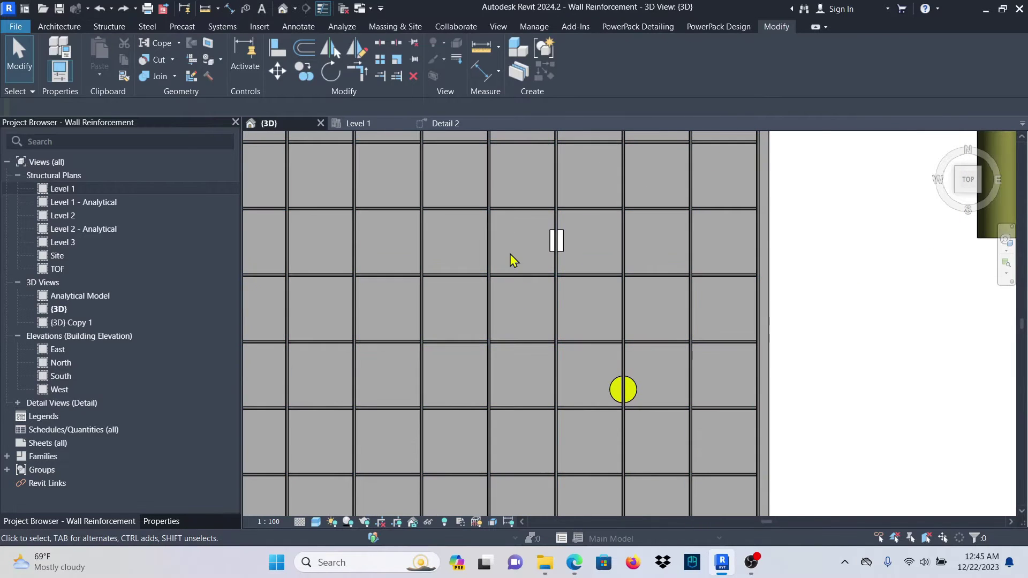
{"action": "scroll", "coordinate": [568, 272], "scroll_direction": "up", "scroll_amount": 3}
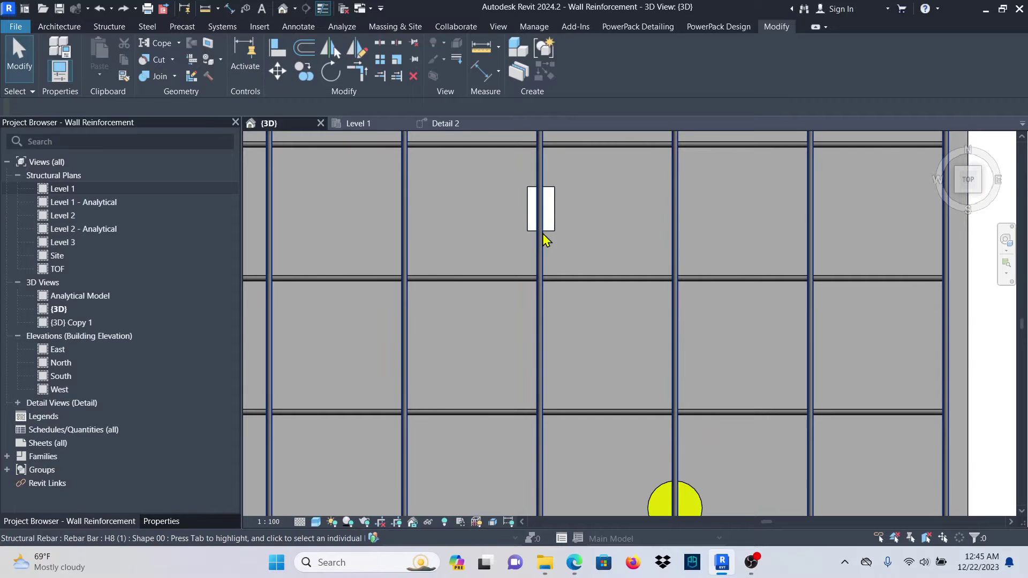
{"action": "scroll", "coordinate": [544, 233], "scroll_direction": "down", "scroll_amount": 1}
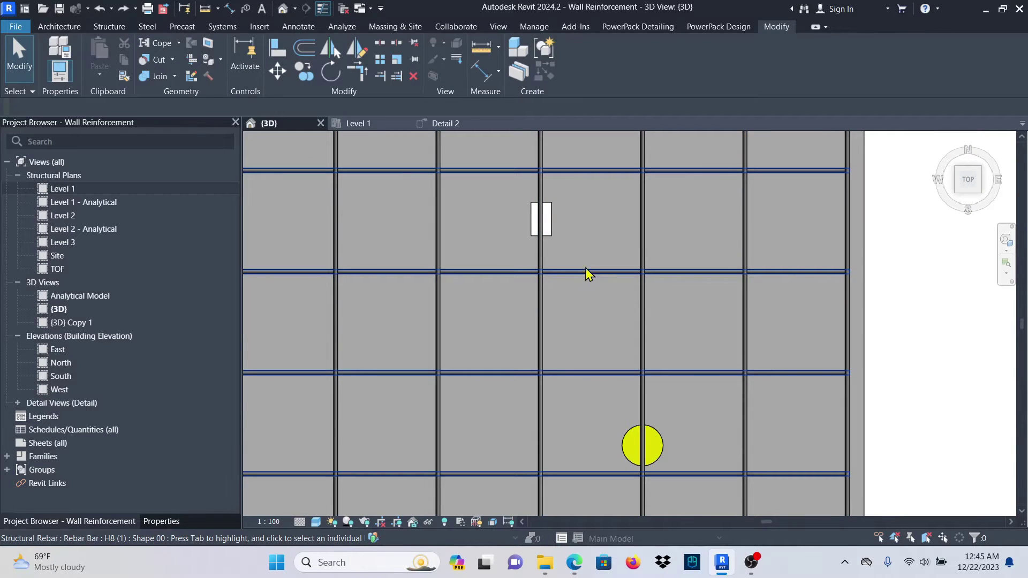
- Move the H8 bar crossing the small rectangular opening 40 mm west within its north–south bar set and finish editing the bars
{"action": "left_click", "coordinate": [539, 257]}
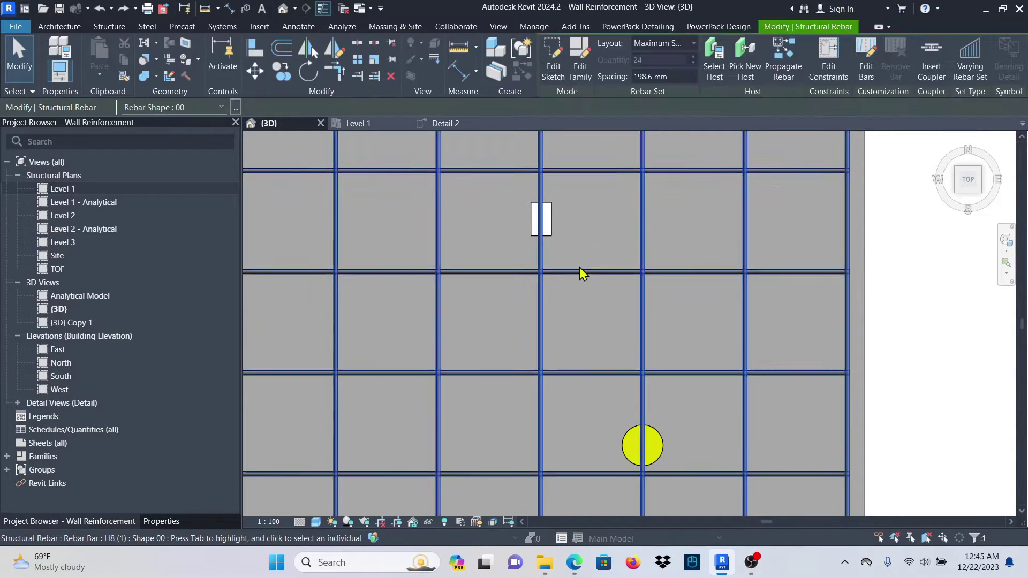
{"action": "scroll", "coordinate": [548, 321], "scroll_direction": "down", "scroll_amount": 3}
{"action": "scroll", "coordinate": [513, 284], "scroll_direction": "down", "scroll_amount": 3}
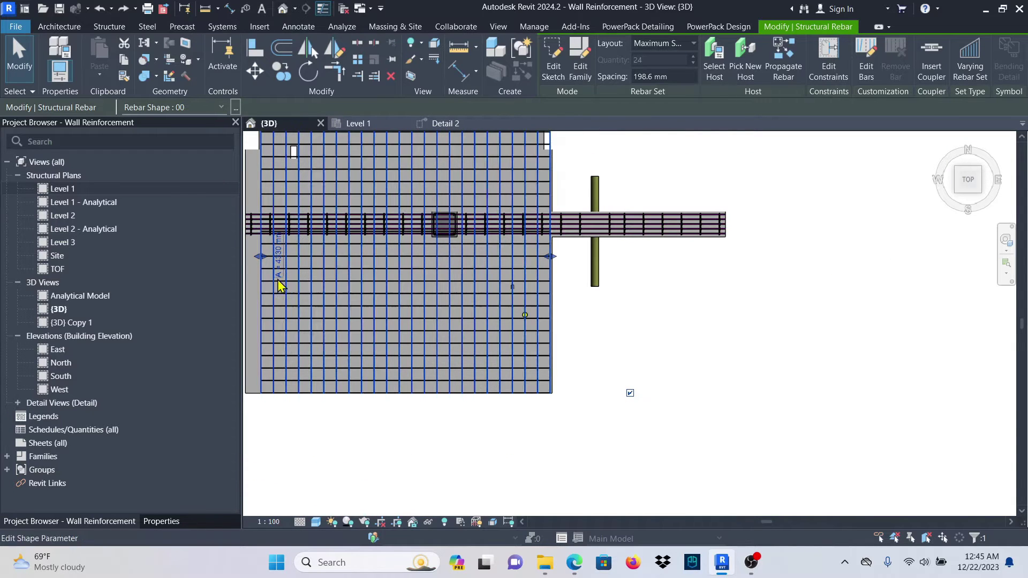
{"action": "scroll", "coordinate": [498, 305], "scroll_direction": "up", "scroll_amount": 8}
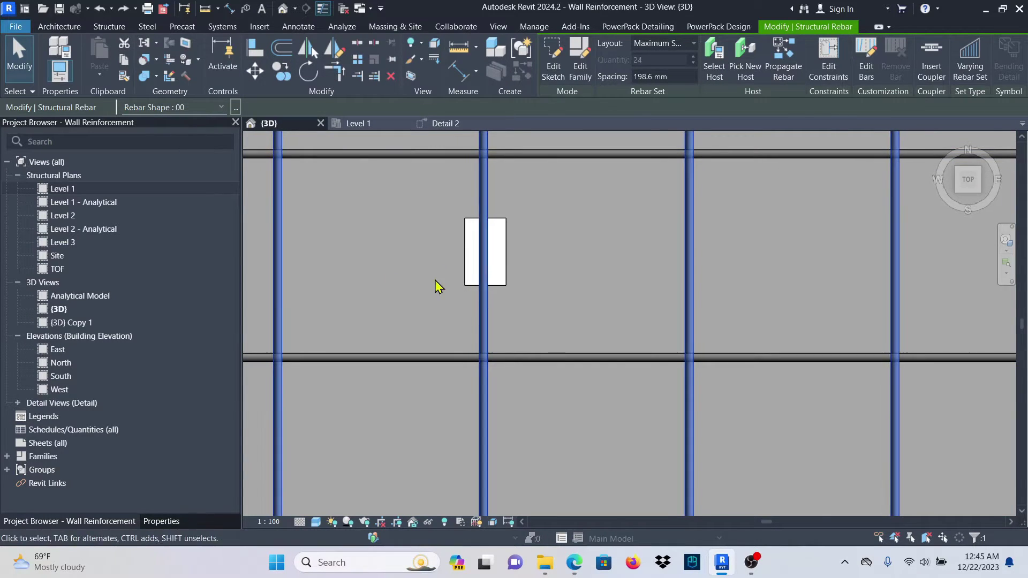
{"action": "scroll", "coordinate": [493, 250], "scroll_direction": "down", "scroll_amount": 4}
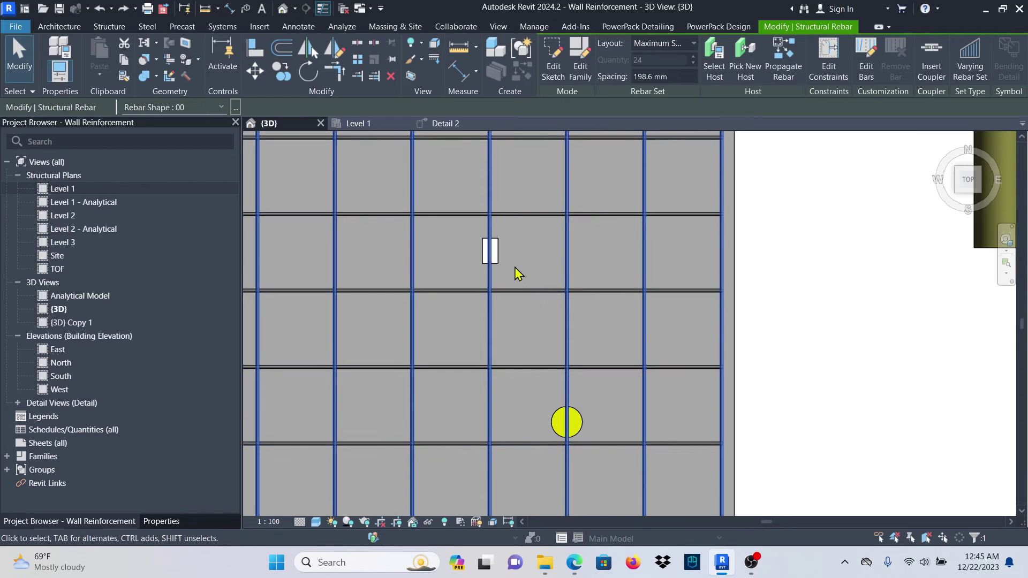
{"action": "scroll", "coordinate": [553, 303], "scroll_direction": "down", "scroll_amount": 2}
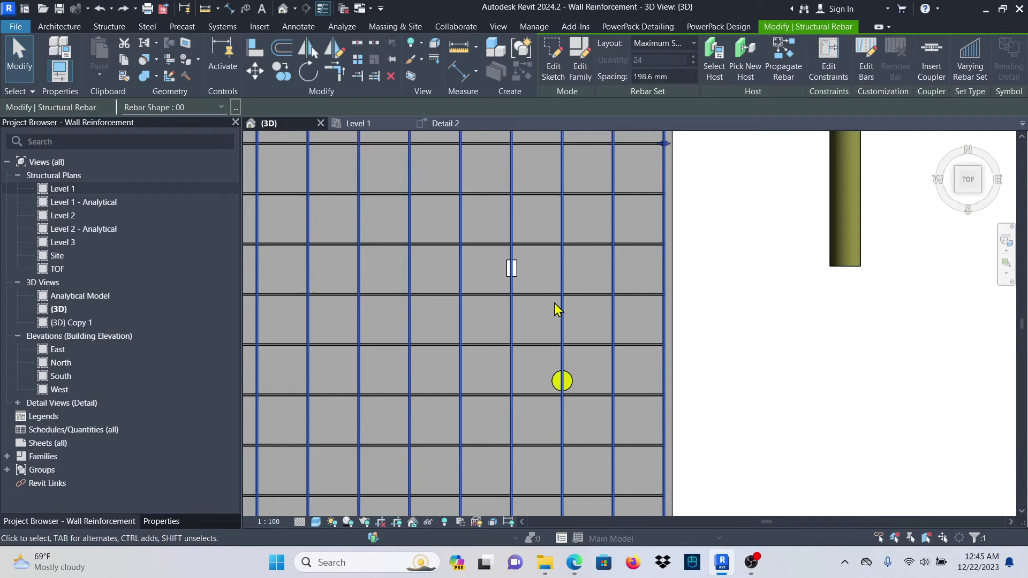
{"action": "scroll", "coordinate": [509, 254], "scroll_direction": "up", "scroll_amount": 5}
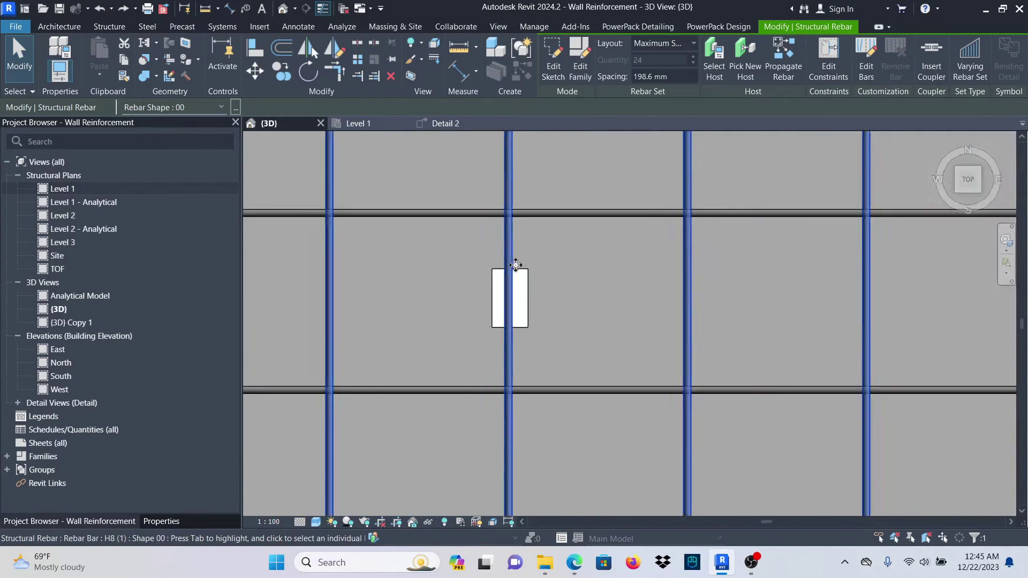
{"action": "scroll", "coordinate": [485, 249], "scroll_direction": "down", "scroll_amount": 3}
{"action": "scroll", "coordinate": [520, 310], "scroll_direction": "up", "scroll_amount": 5}
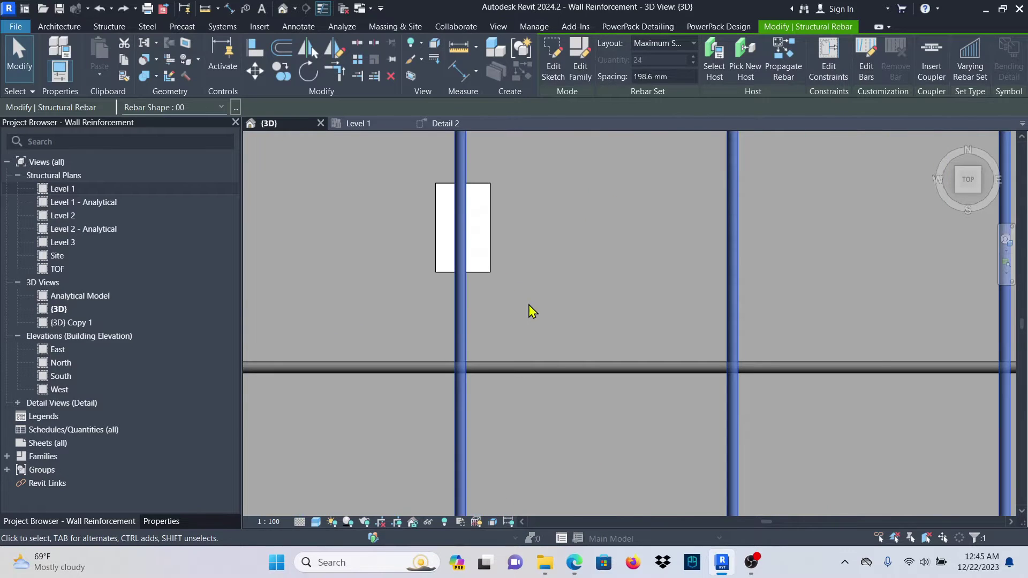
{"action": "scroll", "coordinate": [506, 316], "scroll_direction": "down", "scroll_amount": 2}
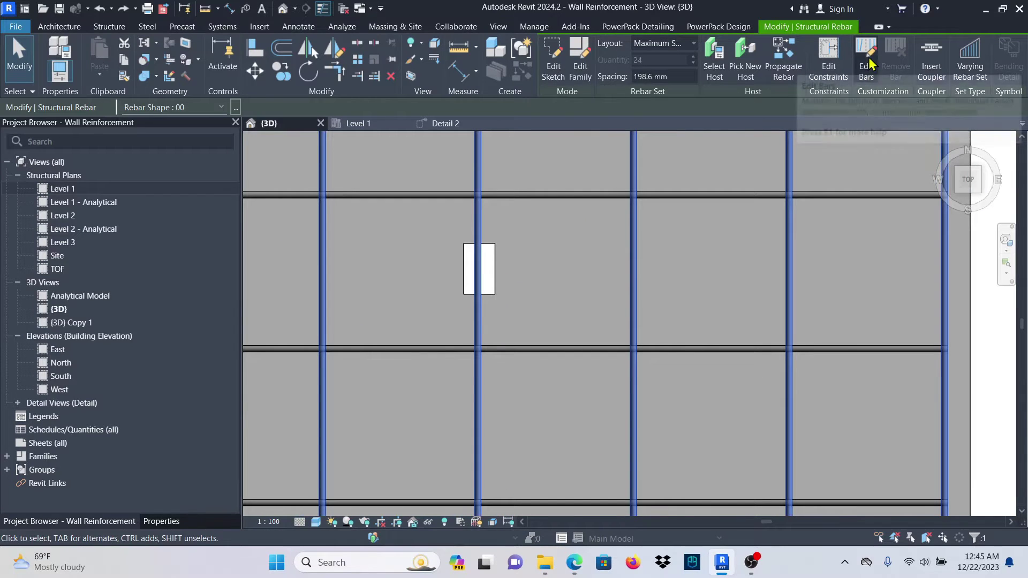
{"action": "left_click", "coordinate": [868, 75]}
{"action": "left_click", "coordinate": [475, 332]}
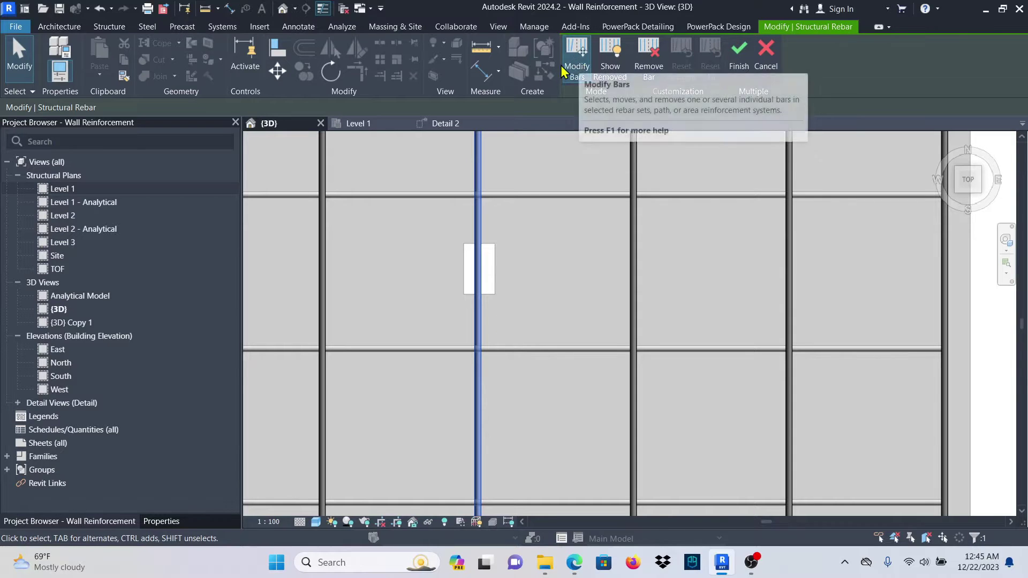
{"action": "left_click", "coordinate": [276, 71]}
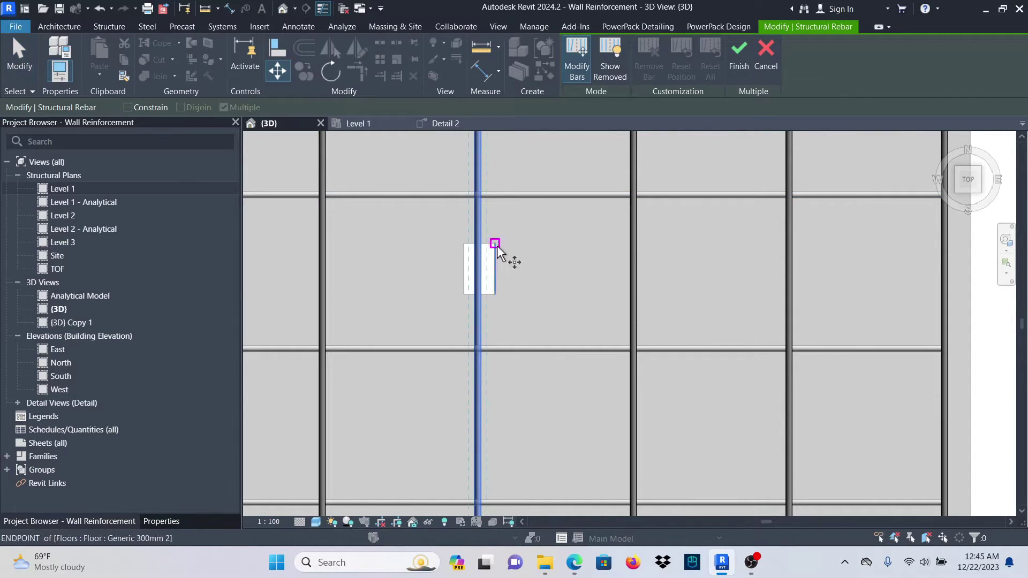
{"action": "left_click", "coordinate": [478, 277]}
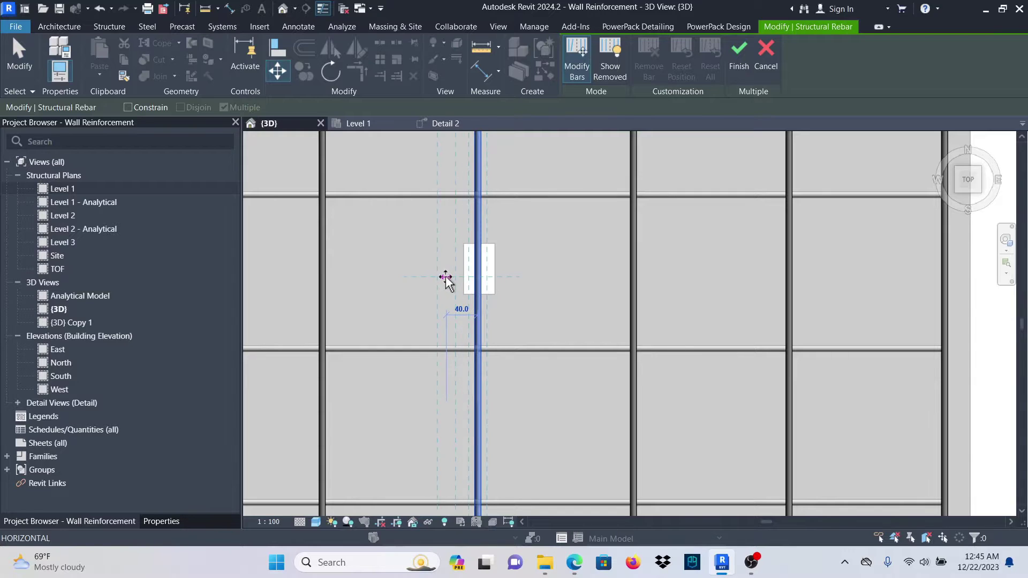
{"action": "left_click", "coordinate": [445, 277]}
{"action": "left_click", "coordinate": [739, 52]}
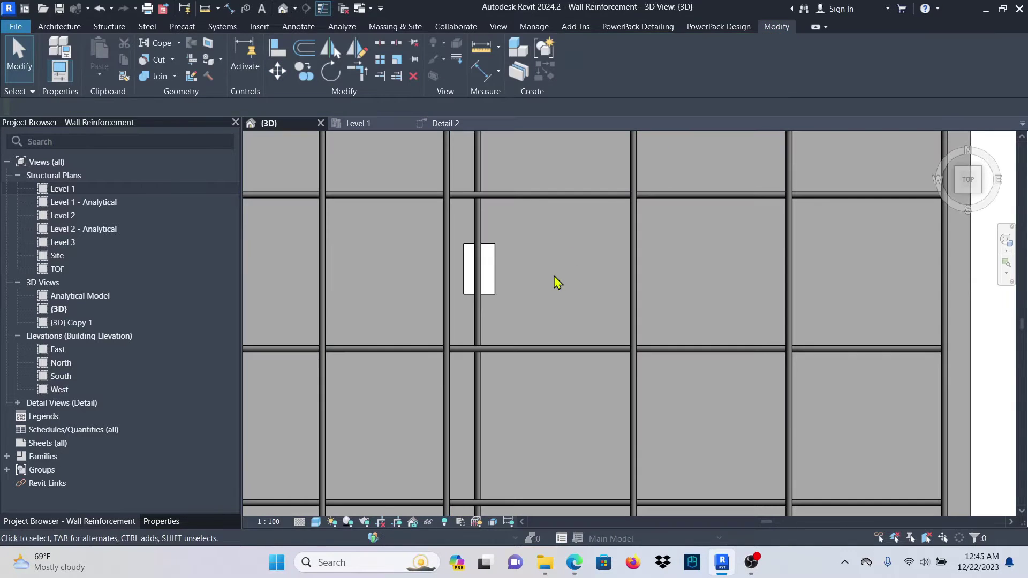
- Move the second H8 bar crossing the rectangular opening west in its own set, lining it up with the neighbouring bar beside the opening
{"action": "left_click", "coordinate": [480, 321]}
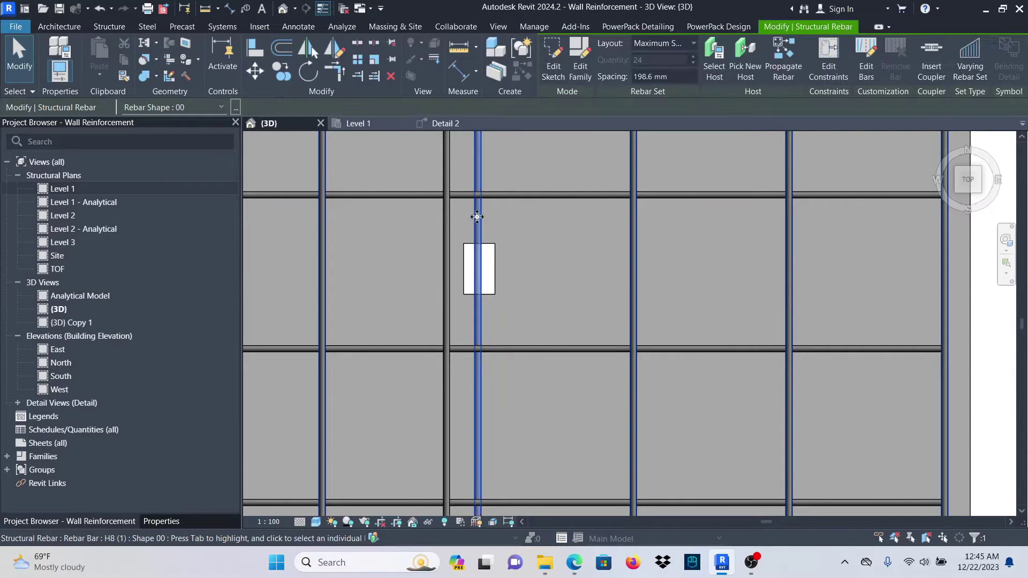
{"action": "scroll", "coordinate": [514, 282], "scroll_direction": "down", "scroll_amount": 5}
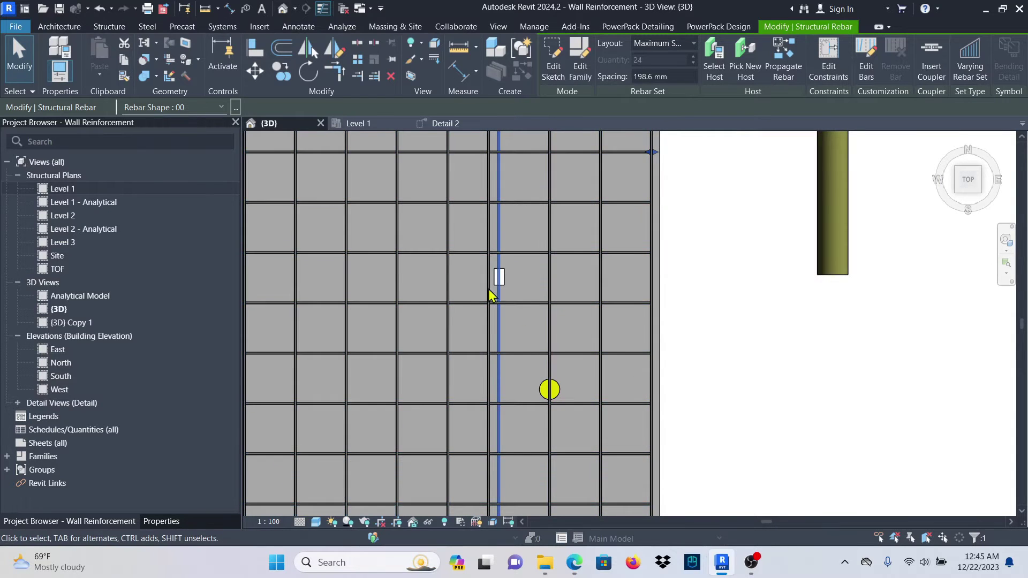
{"action": "scroll", "coordinate": [500, 282], "scroll_direction": "up", "scroll_amount": 4}
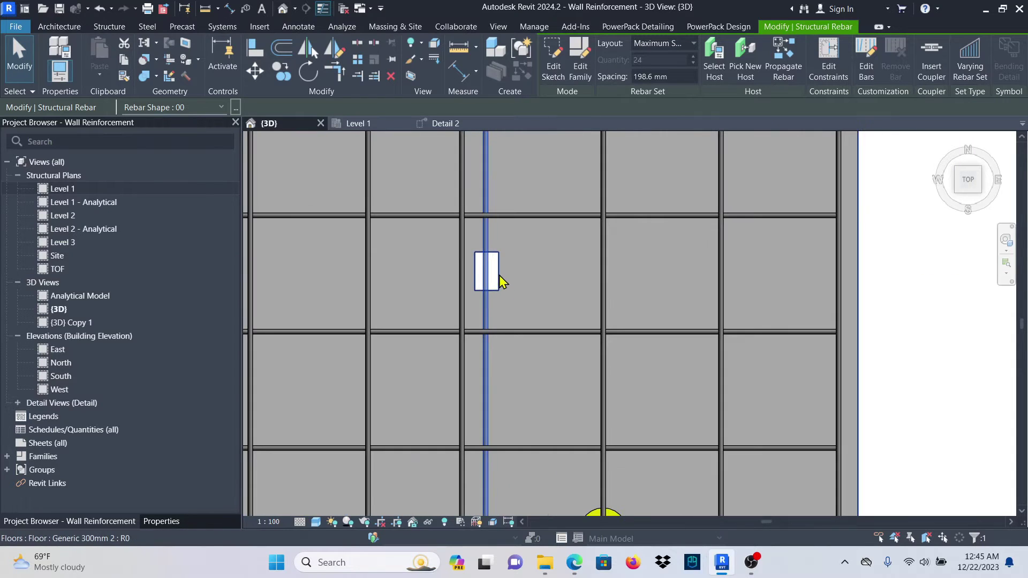
{"action": "left_click", "coordinate": [867, 54]}
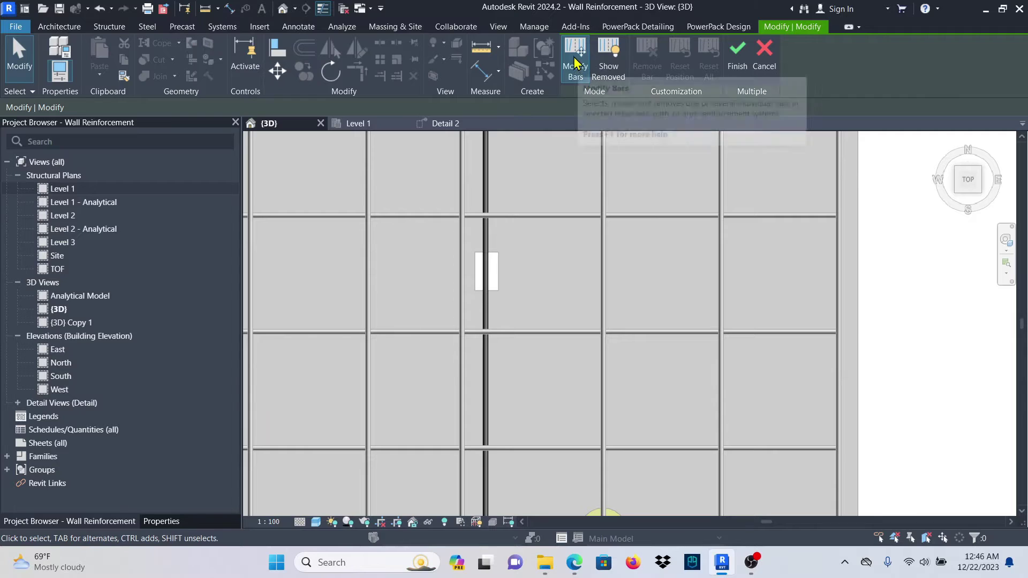
{"action": "key", "text": "m"}
{"action": "key", "text": "v"}
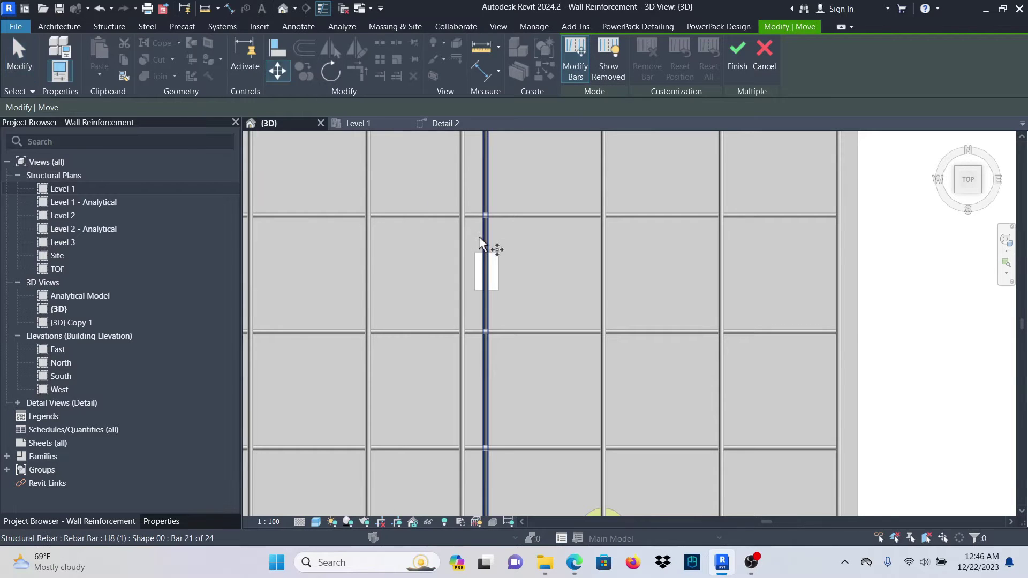
{"action": "left_click", "coordinate": [482, 238]}
{"action": "right_click", "coordinate": [541, 248]}
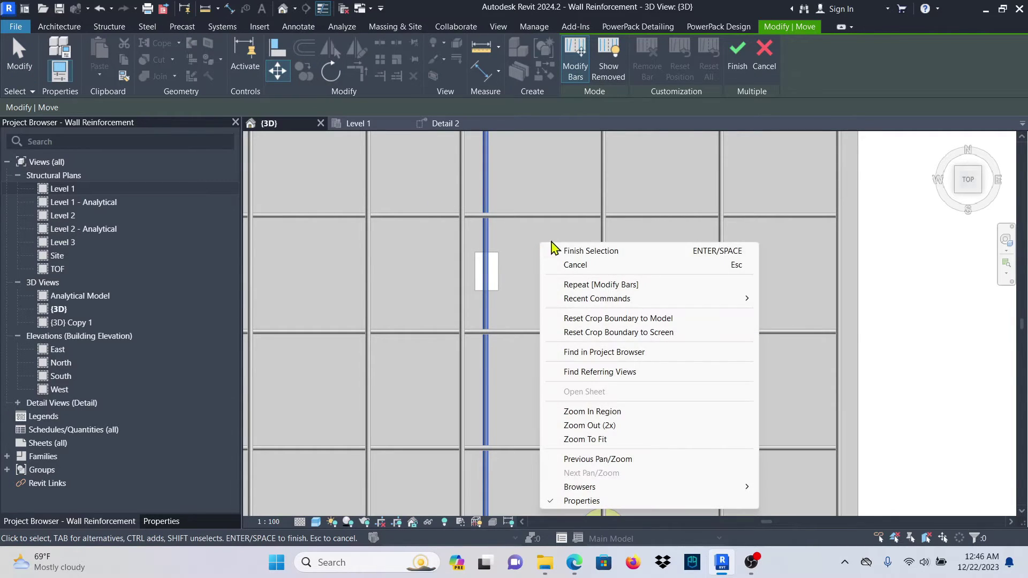
{"action": "left_click", "coordinate": [564, 249]}
{"action": "left_click", "coordinate": [488, 270]}
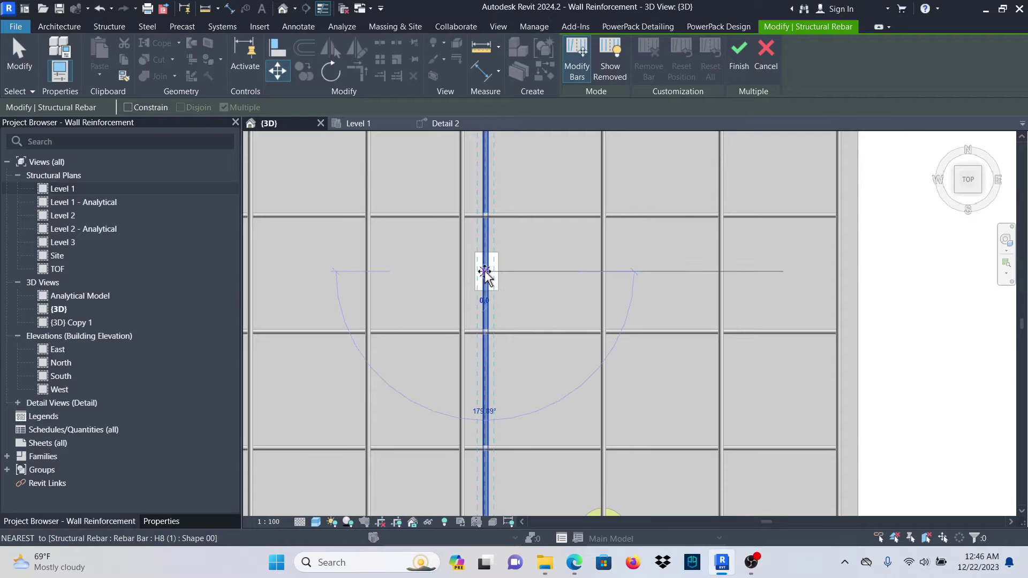
{"action": "left_click", "coordinate": [465, 279]}
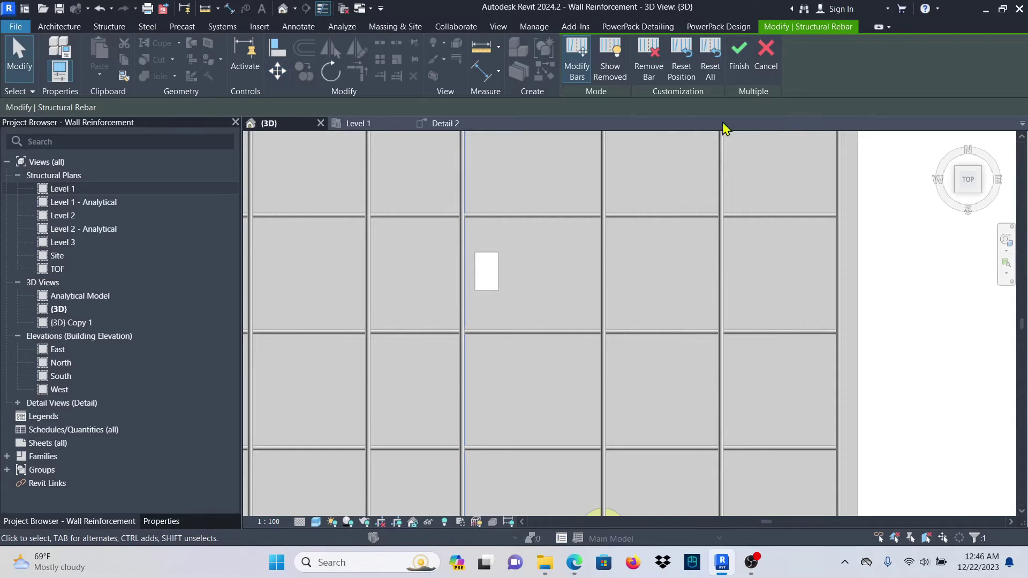
{"action": "left_click", "coordinate": [738, 54]}
- Try to change the spacing of the north–south H8 bar set beside the rectangular opening
{"action": "scroll", "coordinate": [449, 377], "scroll_direction": "down", "scroll_amount": 3}
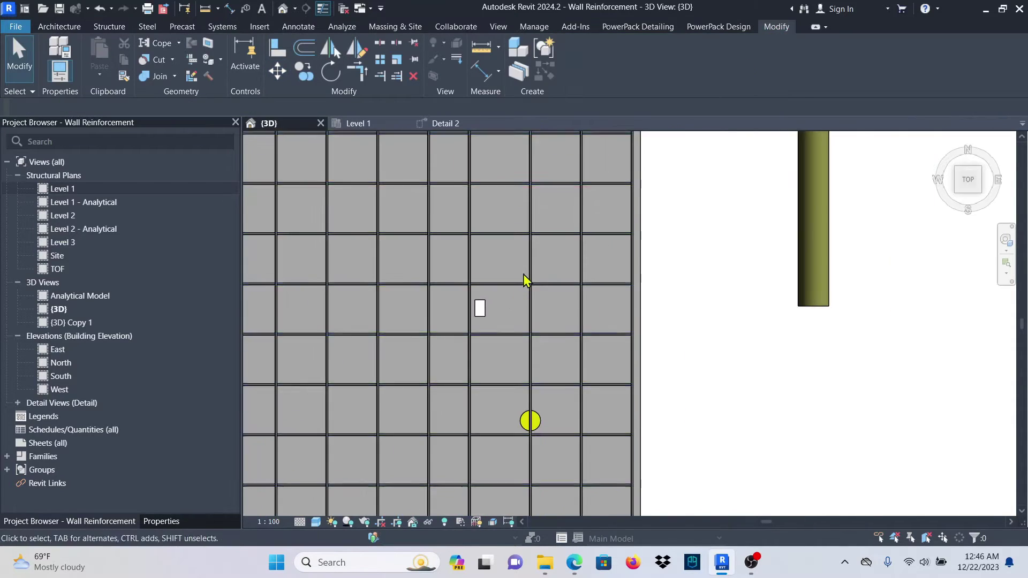
{"action": "scroll", "coordinate": [488, 317], "scroll_direction": "up", "scroll_amount": 2}
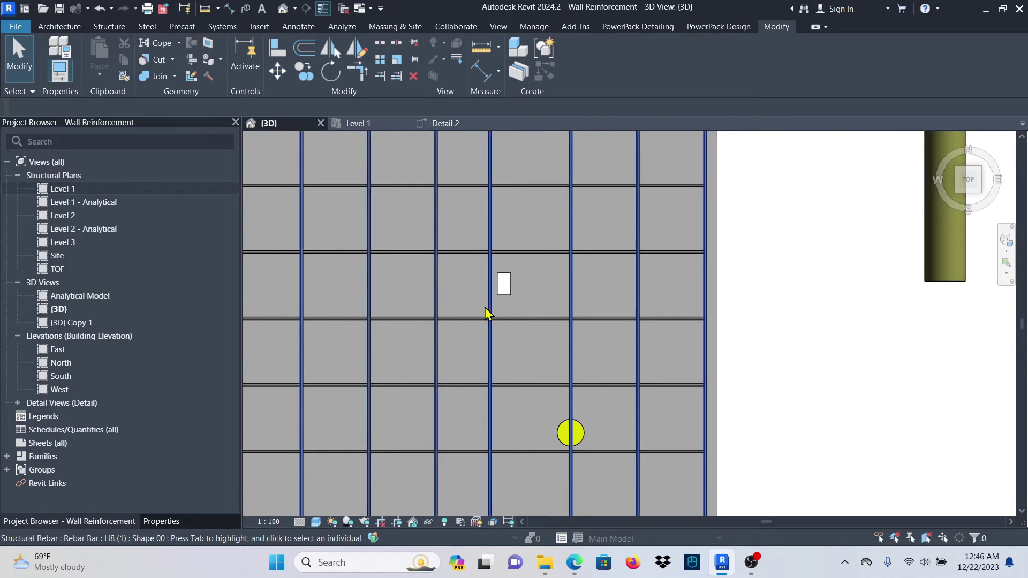
{"action": "left_click", "coordinate": [486, 310]}
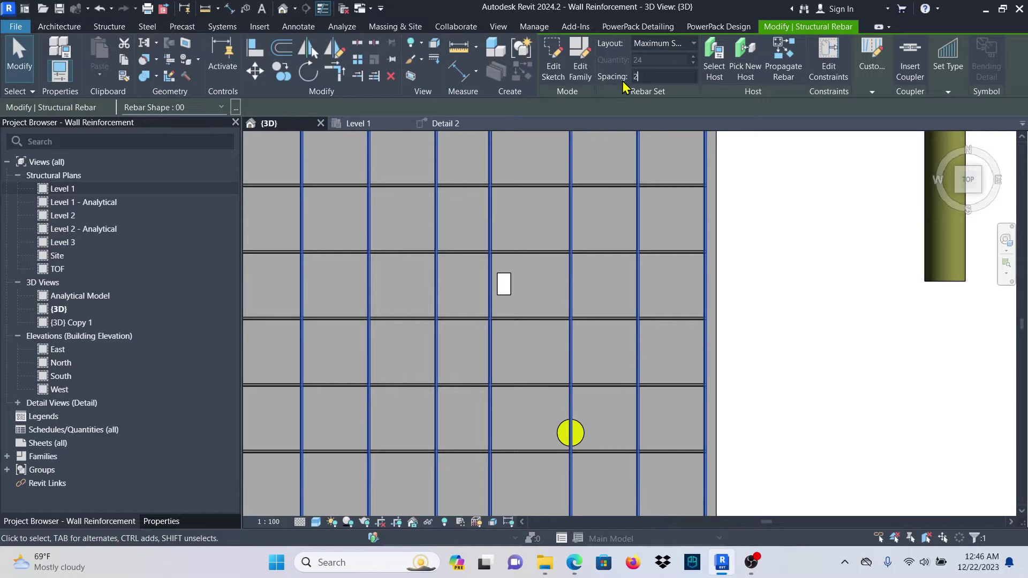
{"action": "left_click", "coordinate": [833, 294]}
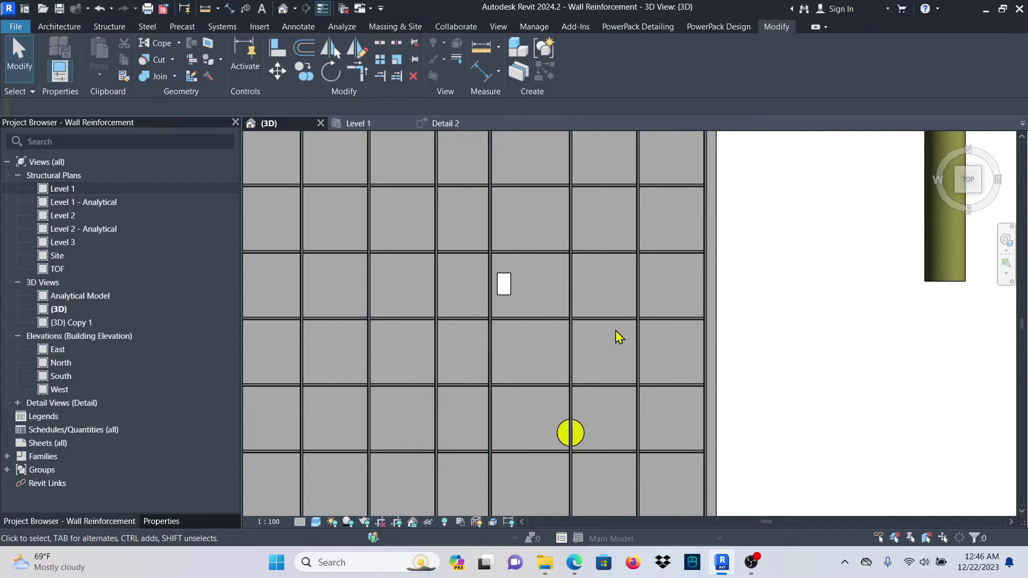
- Select the overlapping north–south H8 bar sets at the vertical cylinder and remove one bar crossing it
{"action": "scroll", "coordinate": [495, 316], "scroll_direction": "up", "scroll_amount": 2}
{"action": "scroll", "coordinate": [488, 305], "scroll_direction": "up", "scroll_amount": 2}
{"action": "scroll", "coordinate": [501, 267], "scroll_direction": "down", "scroll_amount": 5}
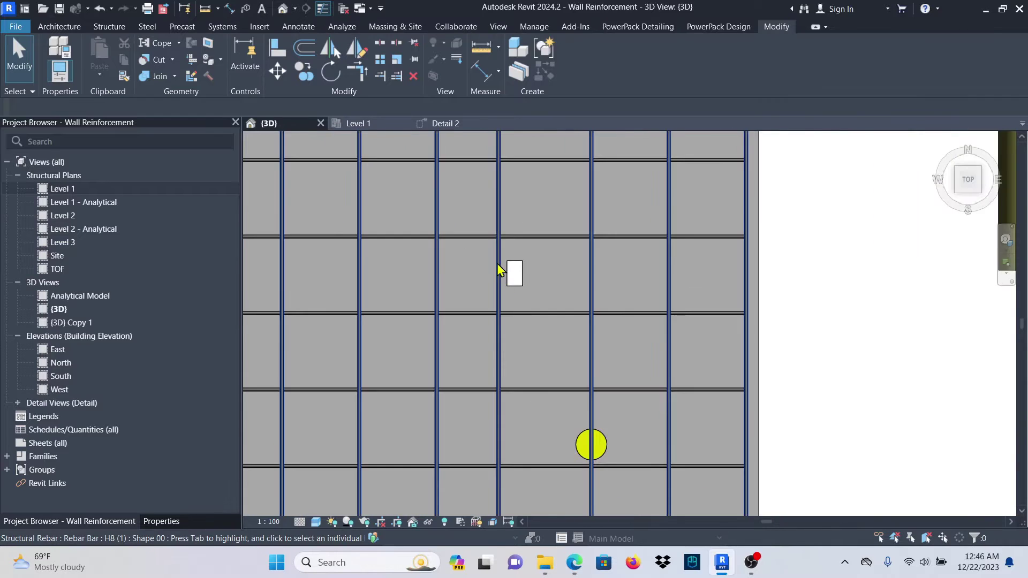
{"action": "scroll", "coordinate": [517, 299], "scroll_direction": "up", "scroll_amount": 3}
{"action": "scroll", "coordinate": [518, 294], "scroll_direction": "up", "scroll_amount": 3}
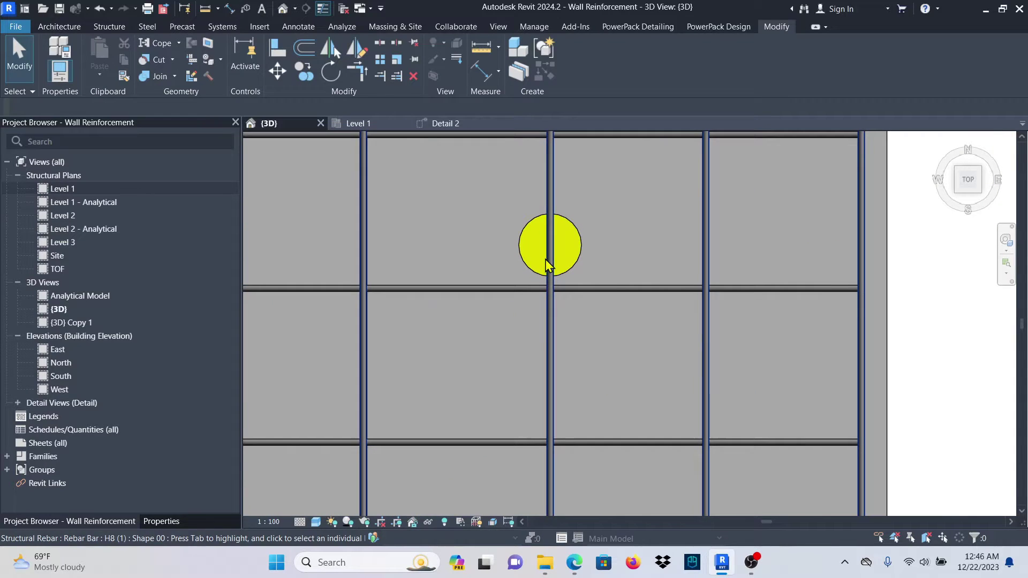
{"action": "left_click", "coordinate": [557, 231]}
{"action": "scroll", "coordinate": [540, 284], "scroll_direction": "down", "scroll_amount": 3}
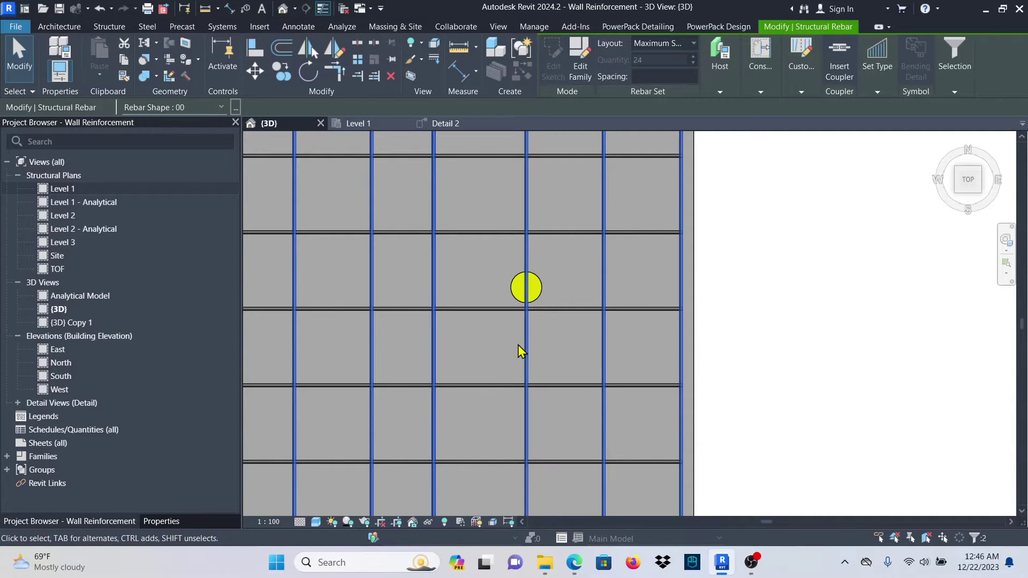
{"action": "scroll", "coordinate": [556, 333], "scroll_direction": "down", "scroll_amount": 2}
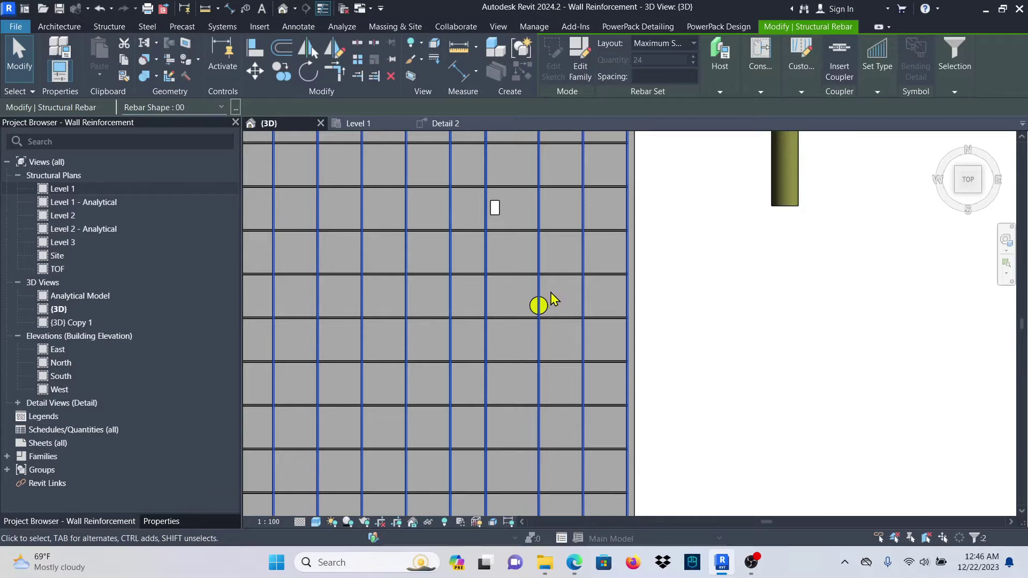
{"action": "scroll", "coordinate": [544, 313], "scroll_direction": "up", "scroll_amount": 4}
{"action": "scroll", "coordinate": [544, 308], "scroll_direction": "up", "scroll_amount": 3}
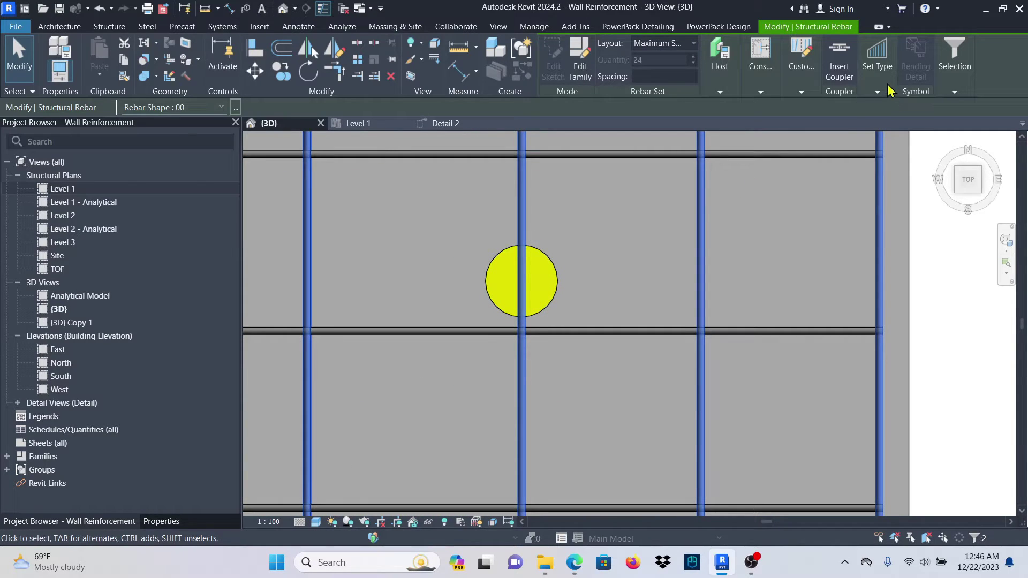
{"action": "left_click", "coordinate": [801, 92]}
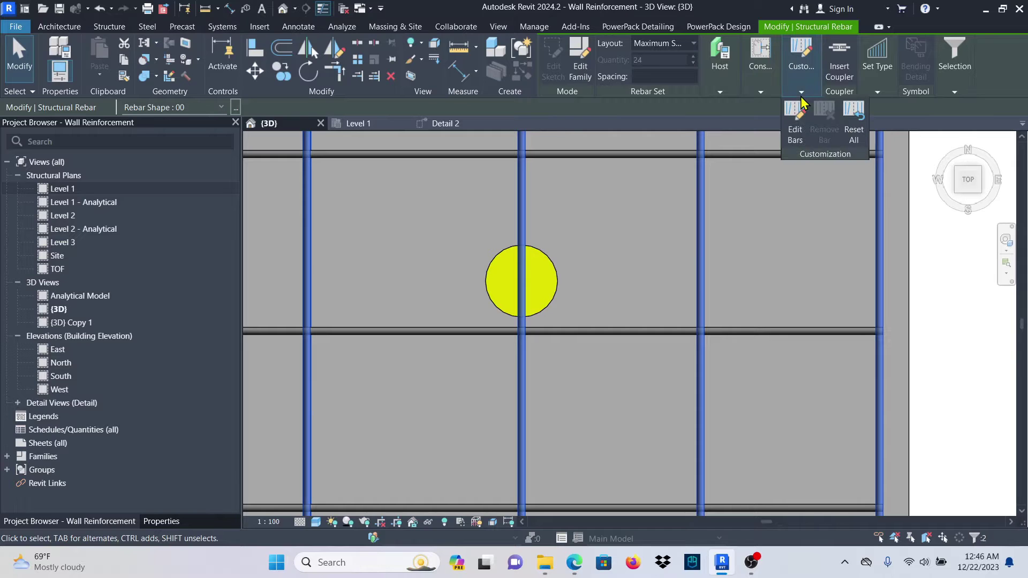
{"action": "left_click", "coordinate": [795, 127]}
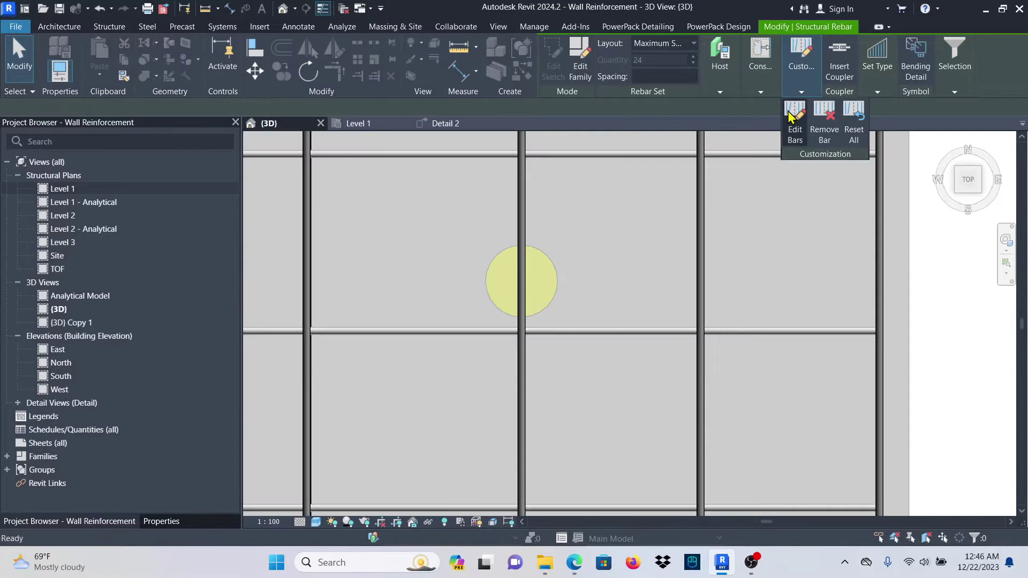
{"action": "left_click", "coordinate": [524, 337]}
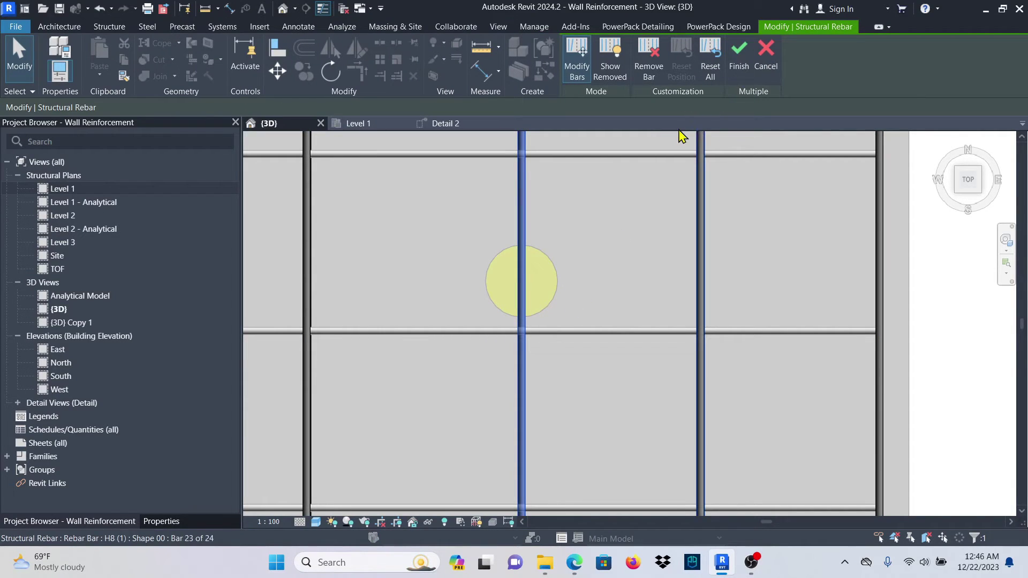
{"action": "left_click", "coordinate": [649, 54]}
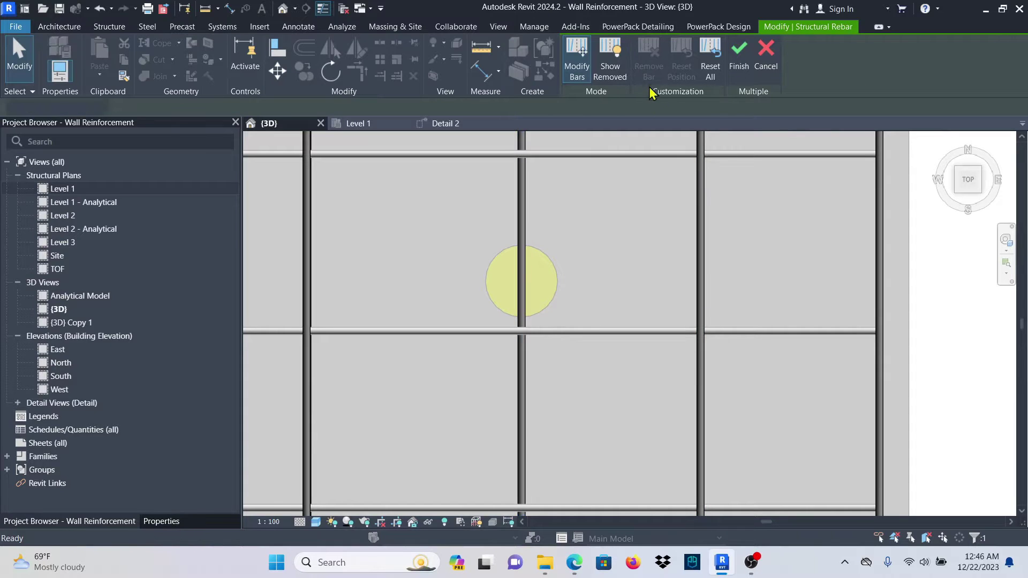
{"action": "left_click", "coordinate": [737, 54]}
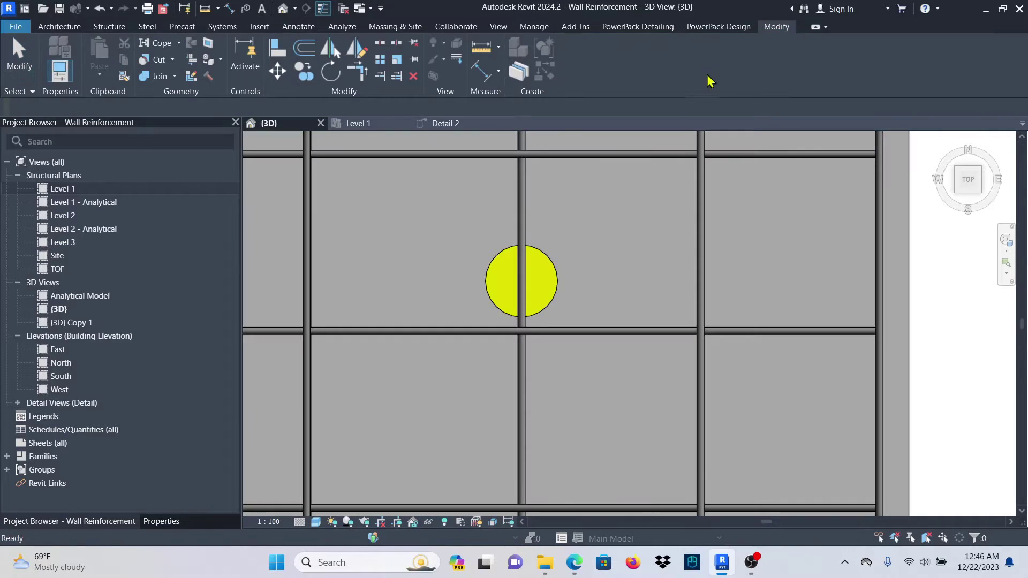
- Try to remove the remaining north–south H8 bar crossing the vertical cylinder from its rebar set
{"action": "left_click", "coordinate": [525, 215]}
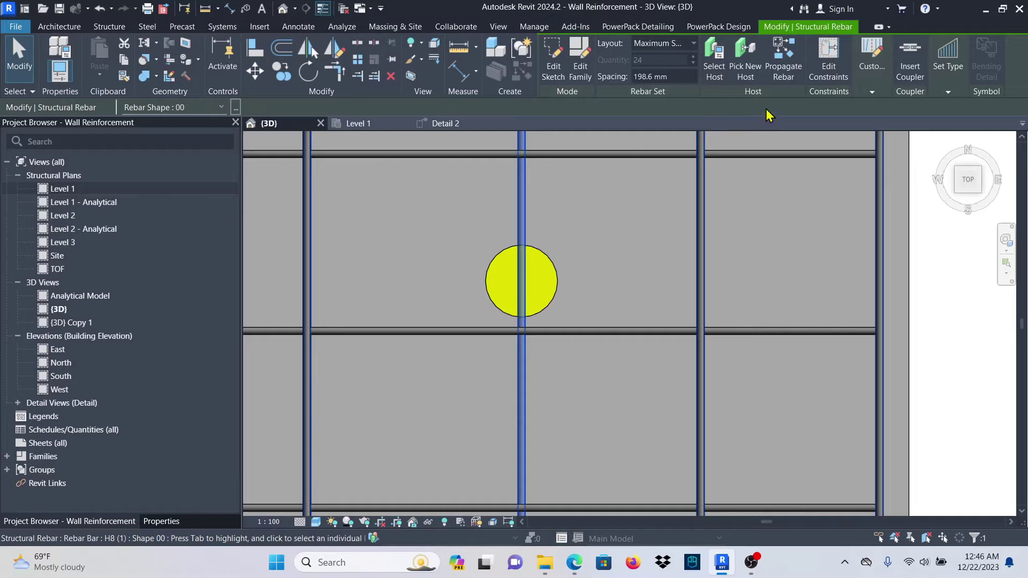
{"action": "left_click", "coordinate": [873, 93]}
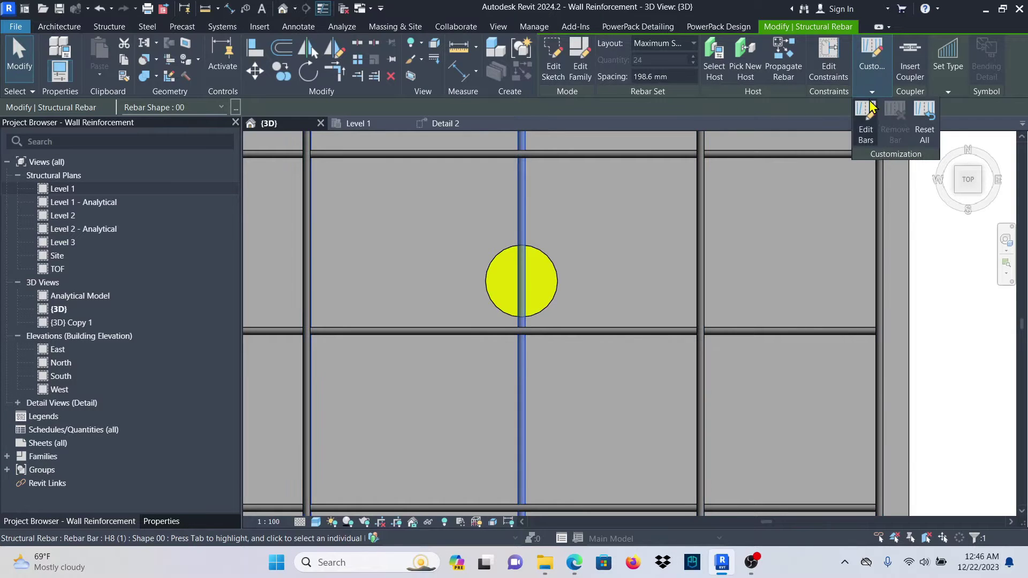
{"action": "left_click", "coordinate": [867, 118]}
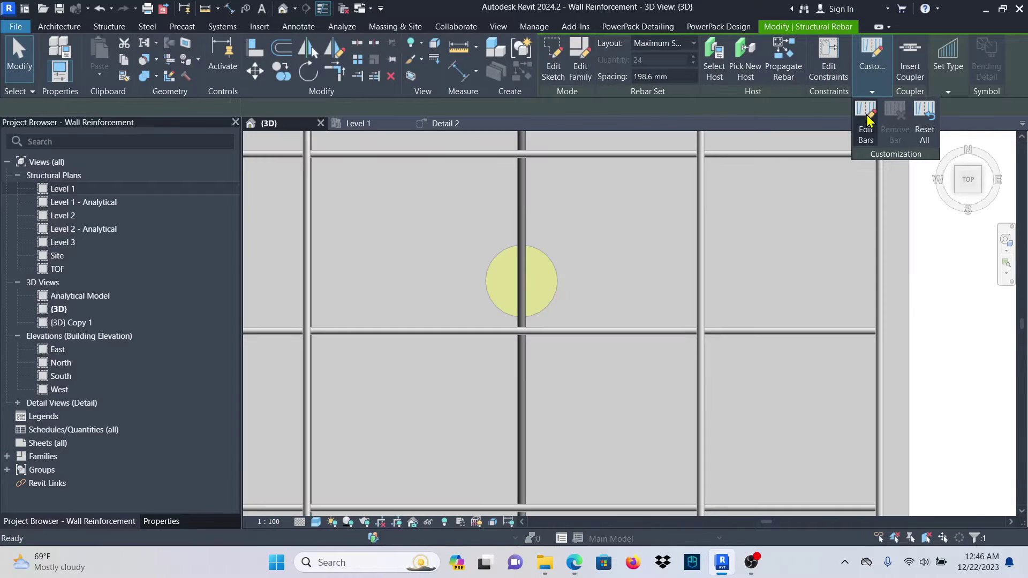
{"action": "left_click", "coordinate": [519, 235]}
{"action": "left_click", "coordinate": [739, 68]}
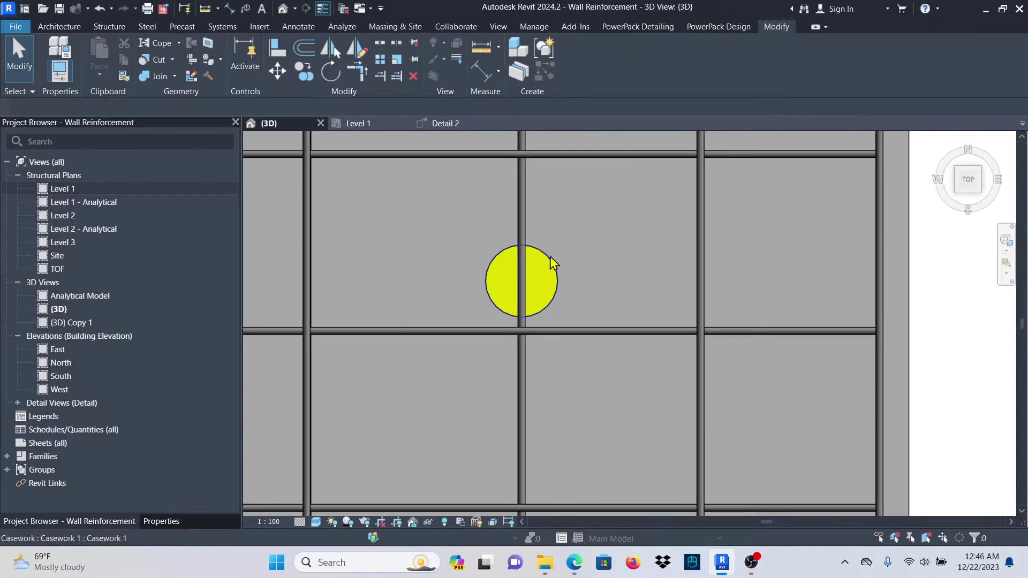
- Remove the remaining H8 bar crossing the vertical cylinder from its north–south set and finish editing the bars
{"action": "left_click", "coordinate": [523, 246]}
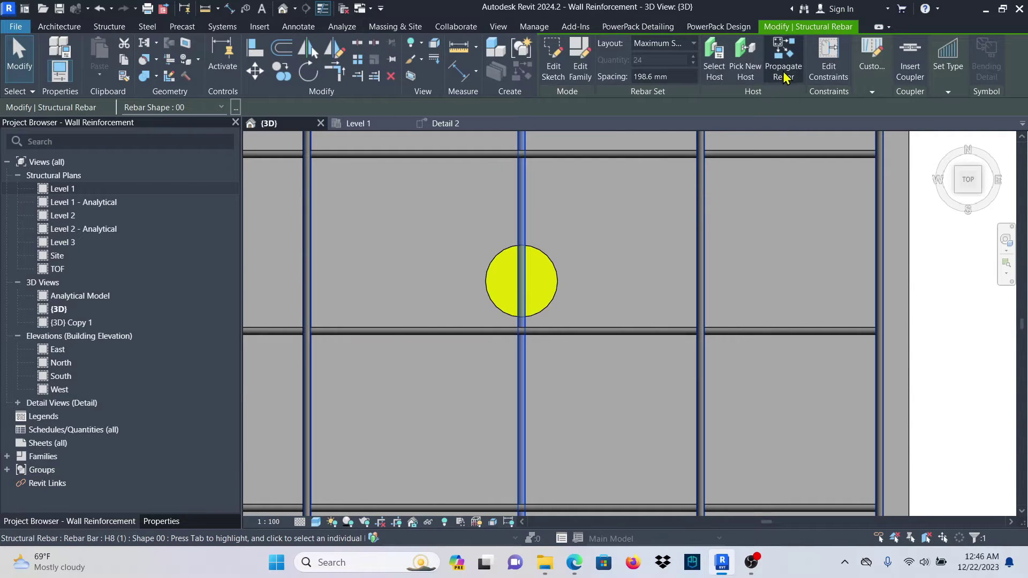
{"action": "left_click", "coordinate": [872, 92]}
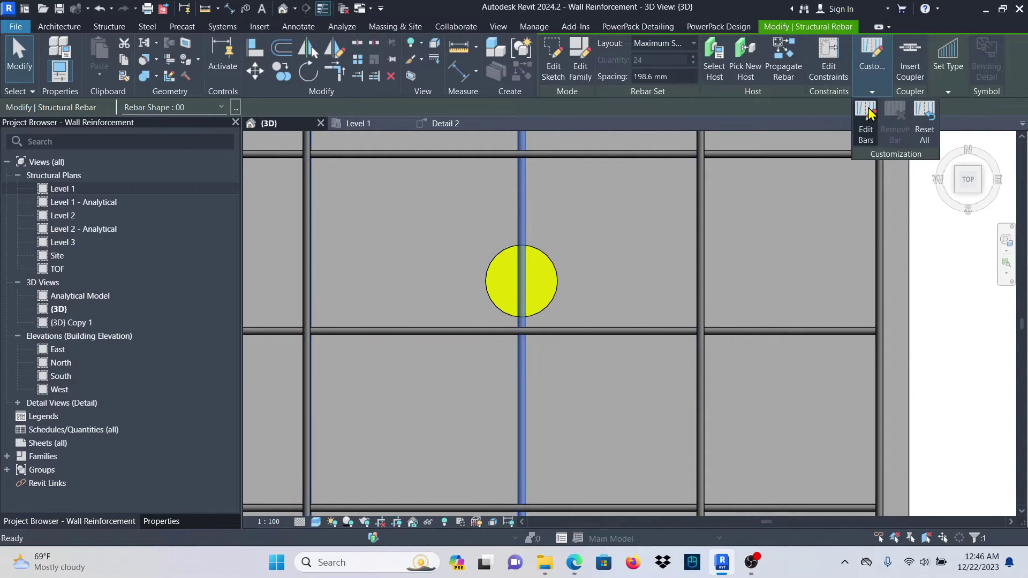
{"action": "left_click", "coordinate": [865, 112]}
{"action": "left_click", "coordinate": [523, 223]}
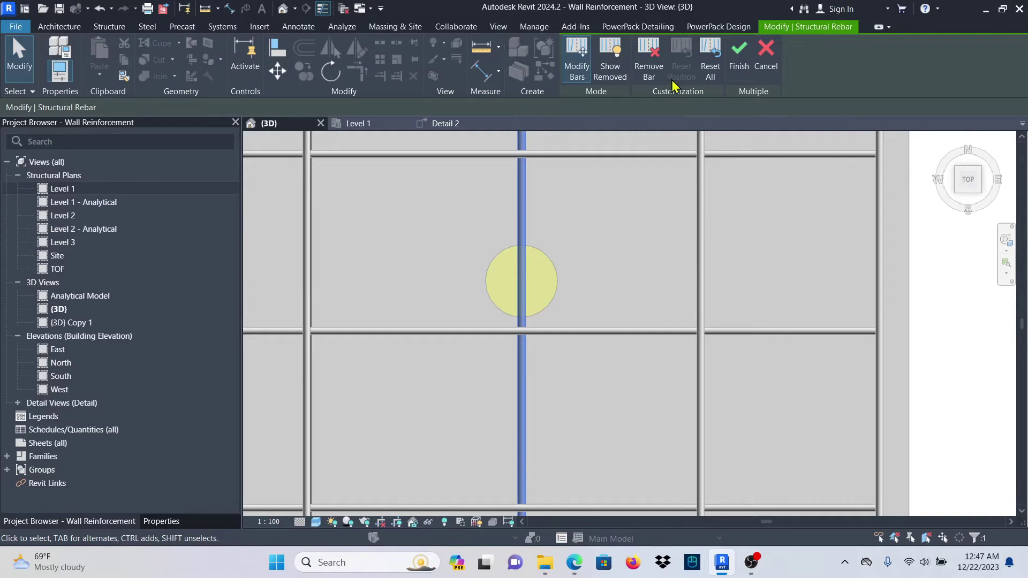
{"action": "left_click", "coordinate": [648, 63]}
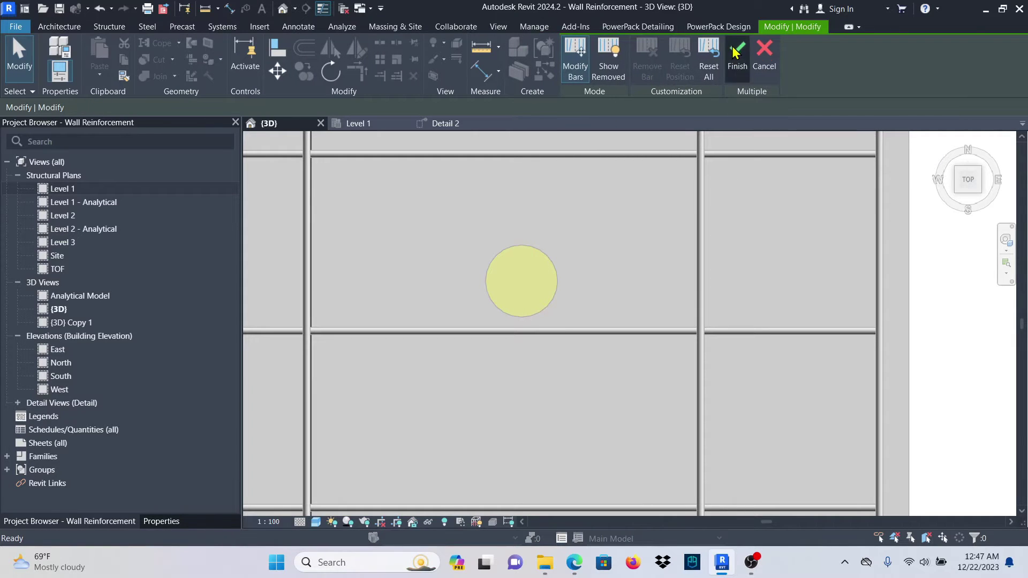
{"action": "left_click", "coordinate": [736, 54]}
- Inspect the model in 3D around the joint where the beam's top longitudinal bars pass through the column reinforcement
{"action": "scroll", "coordinate": [522, 289], "scroll_direction": "down", "scroll_amount": 5}
{"action": "scroll", "coordinate": [523, 314], "scroll_direction": "down", "scroll_amount": 6}
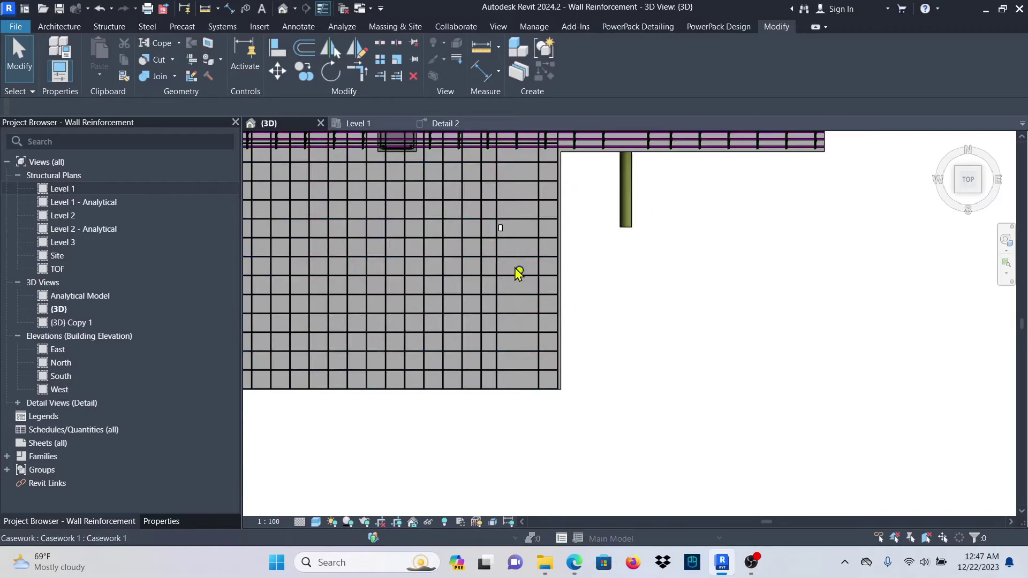
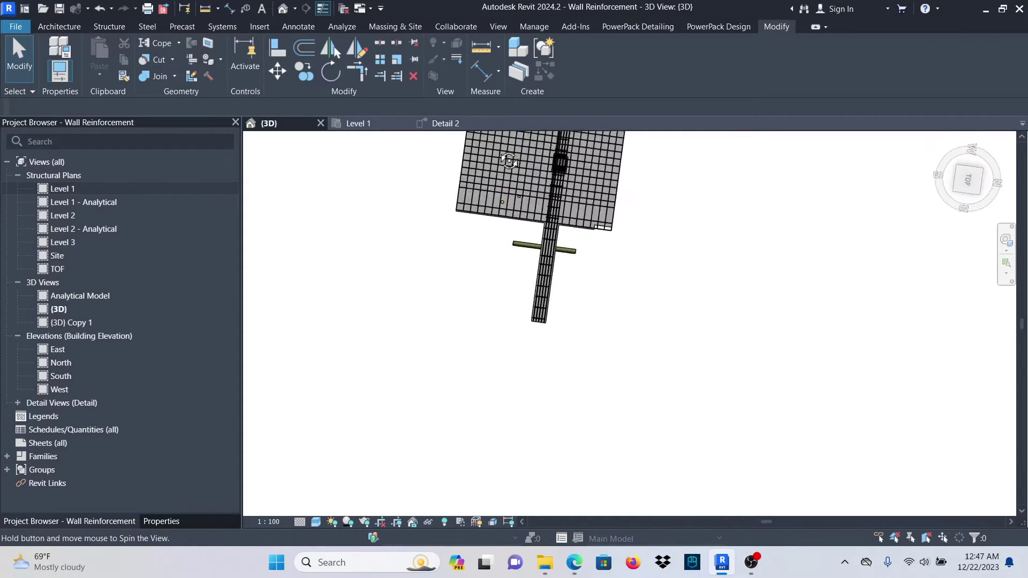
{"action": "left_click", "coordinate": [965, 174]}
{"action": "scroll", "coordinate": [666, 391], "scroll_direction": "up", "scroll_amount": 6}
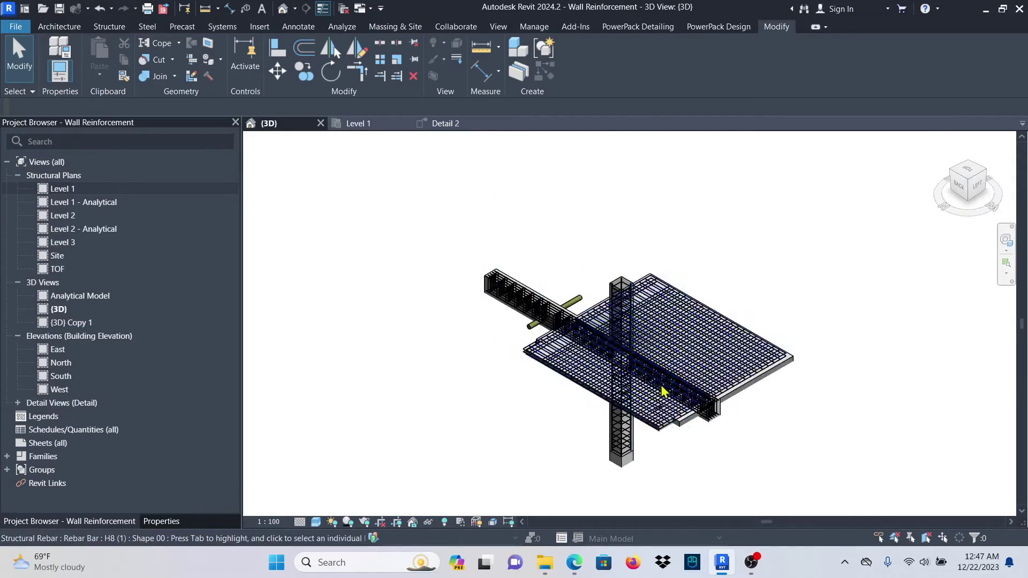
{"action": "scroll", "coordinate": [632, 257], "scroll_direction": "down", "scroll_amount": 8}
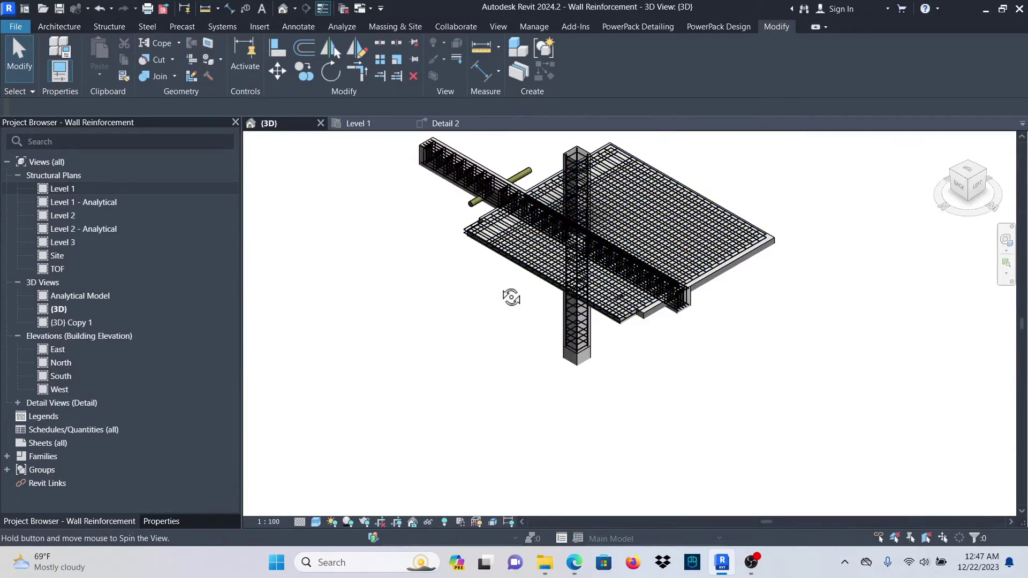
{"action": "middle_click_drag", "start_coordinate": [510, 294], "coordinate": [812, 287], "text": "shift"}
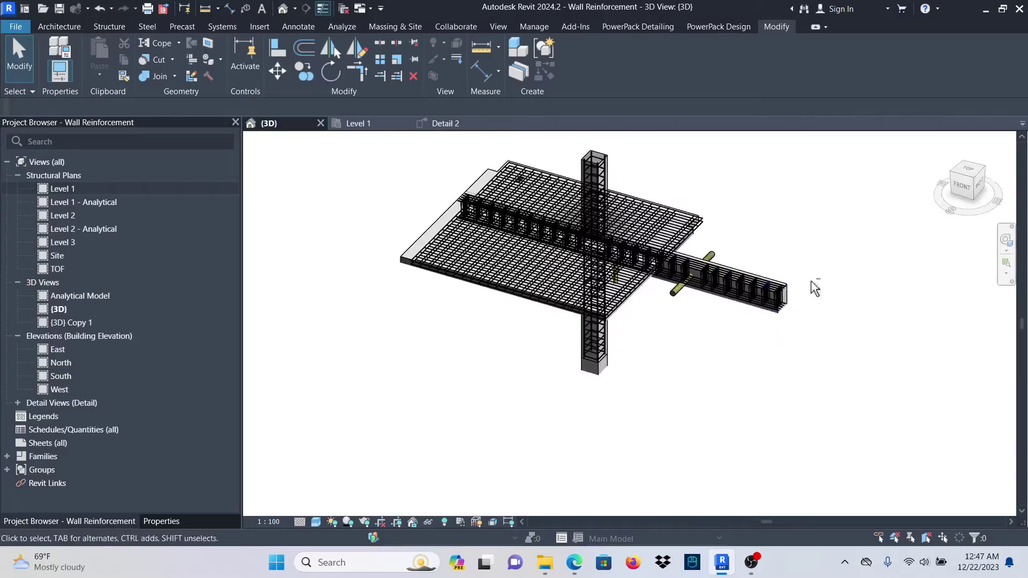
{"action": "scroll", "coordinate": [574, 261], "scroll_direction": "up", "scroll_amount": 3}
{"action": "scroll", "coordinate": [573, 261], "scroll_direction": "up", "scroll_amount": 8}
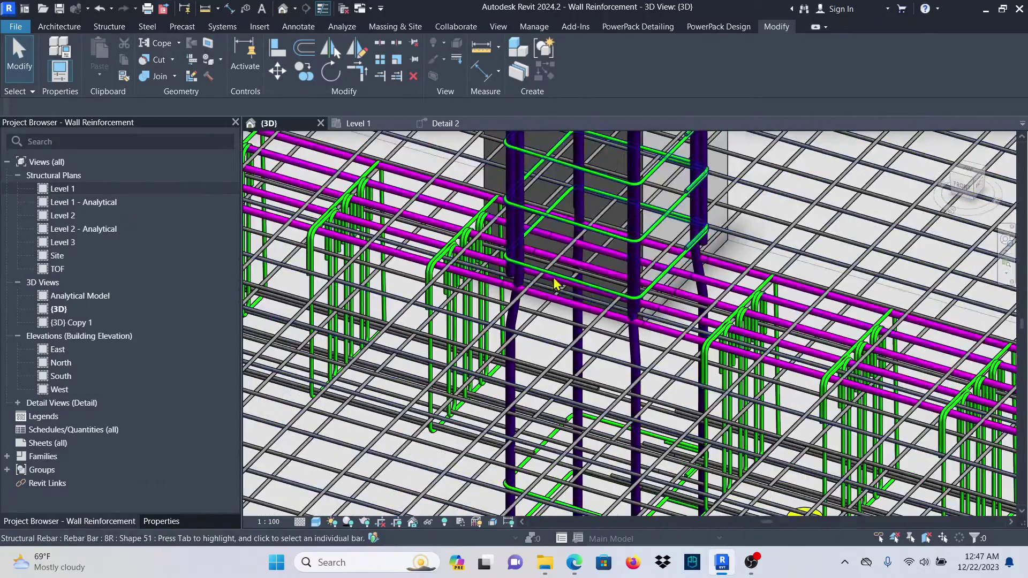
{"action": "middle_click_drag", "start_coordinate": [555, 284], "coordinate": [585, 261], "text": "shift"}
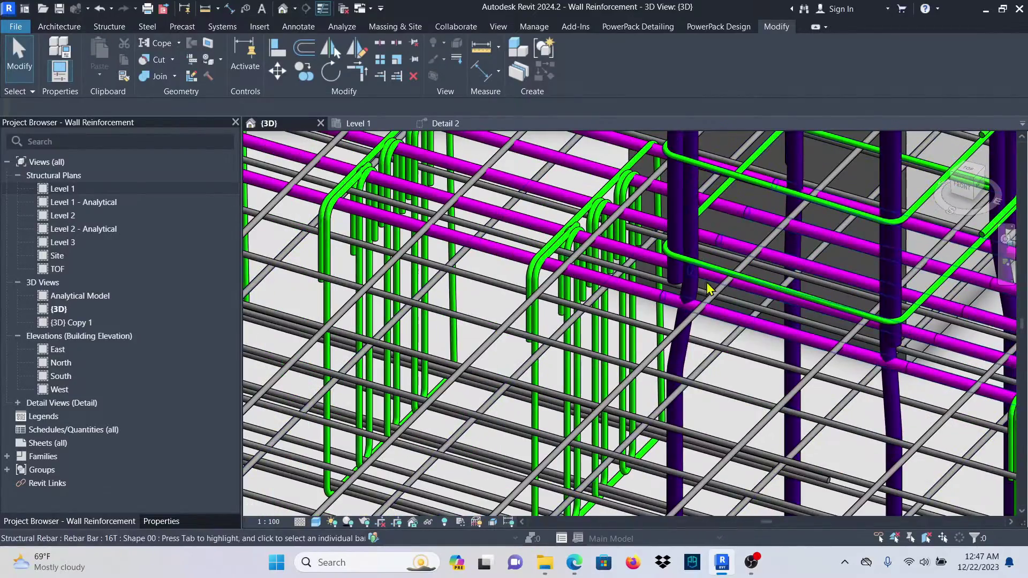
{"action": "scroll", "coordinate": [458, 267], "scroll_direction": "down", "scroll_amount": 5}
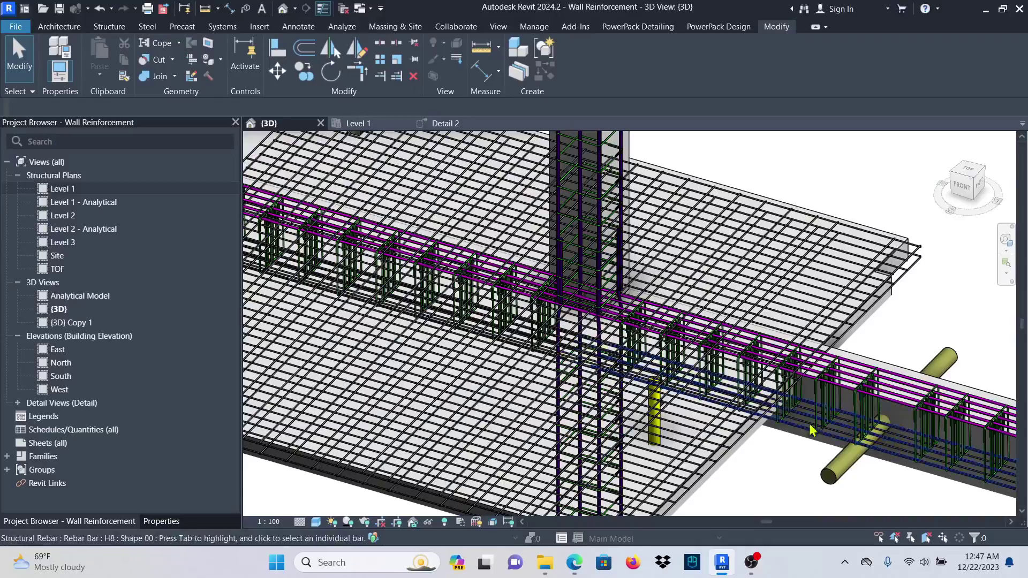
{"action": "scroll", "coordinate": [489, 294], "scroll_direction": "up", "scroll_amount": 4}
{"action": "scroll", "coordinate": [619, 275], "scroll_direction": "down", "scroll_amount": 5}
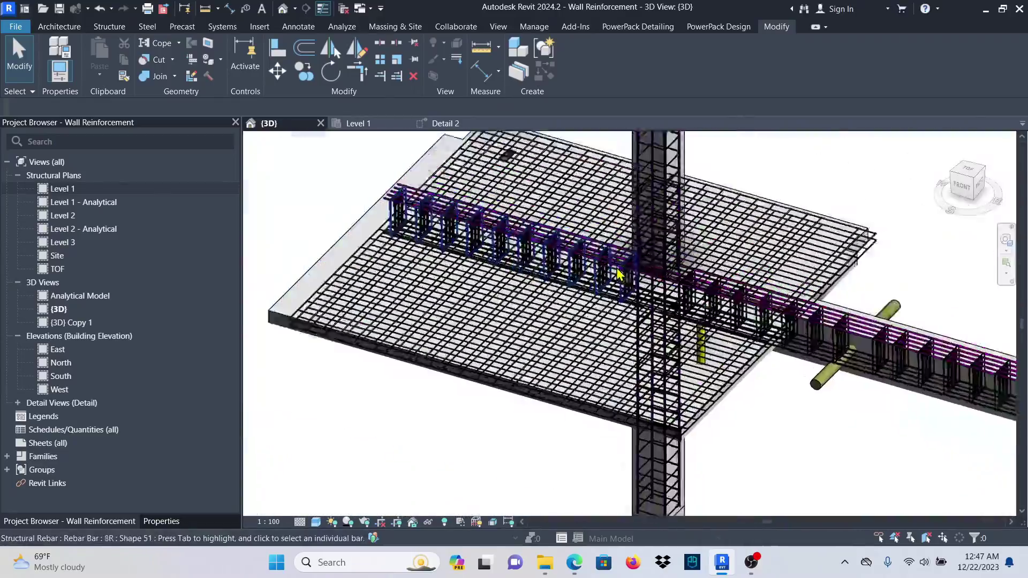
{"action": "scroll", "coordinate": [589, 271], "scroll_direction": "up", "scroll_amount": 4}
{"action": "scroll", "coordinate": [506, 261], "scroll_direction": "down", "scroll_amount": 3}
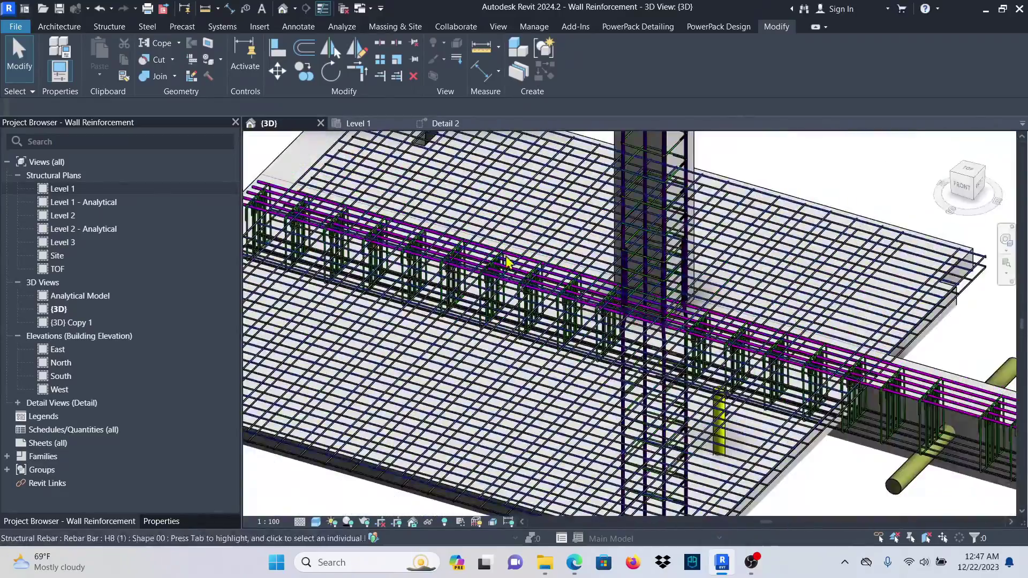
{"action": "scroll", "coordinate": [507, 261], "scroll_direction": "up", "scroll_amount": 5}
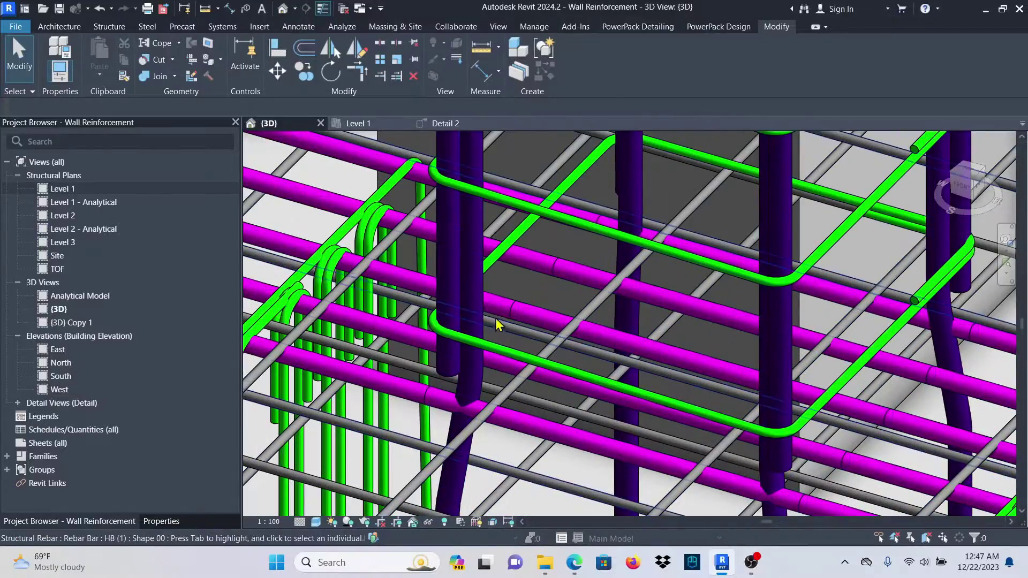
- Select the 16T top bar set in the beam and examine from the front how it meets the slab bars, stirrups and column bars
{"action": "left_click", "coordinate": [505, 314]}
{"action": "scroll", "coordinate": [514, 297], "scroll_direction": "down", "scroll_amount": 5}
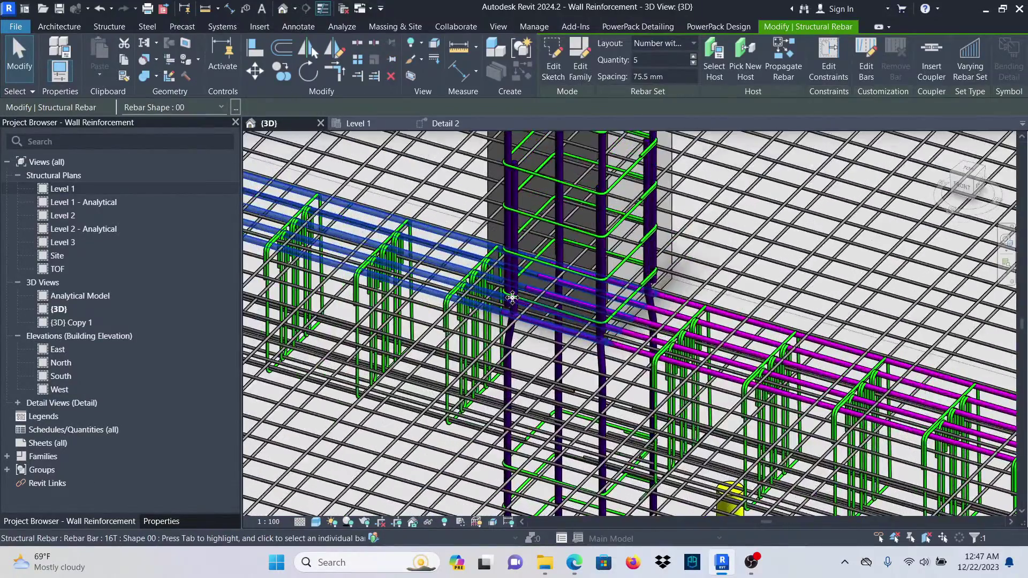
{"action": "middle_click_drag", "start_coordinate": [512, 297], "coordinate": [533, 289], "text": "shift"}
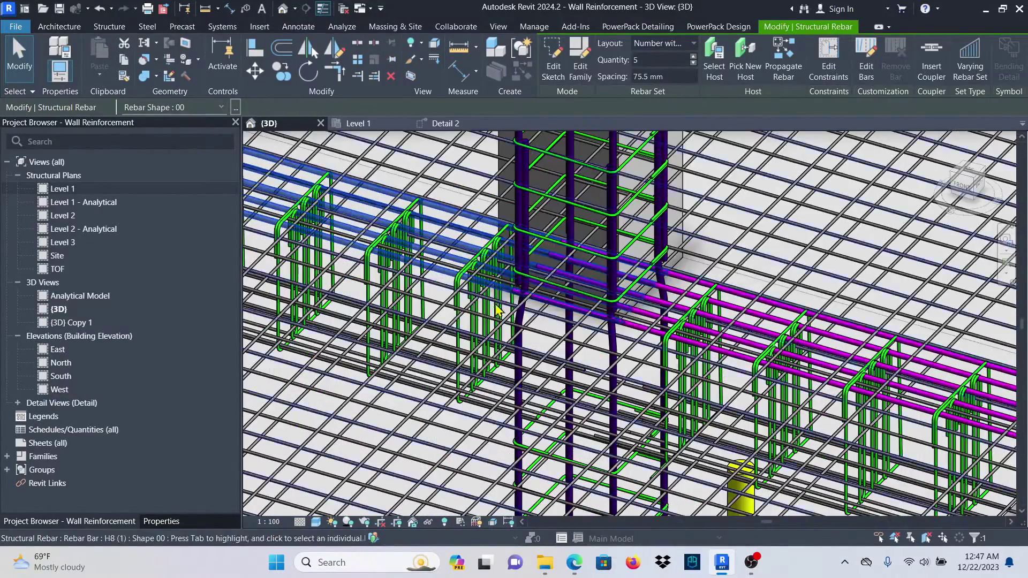
{"action": "left_click", "coordinate": [962, 187]}
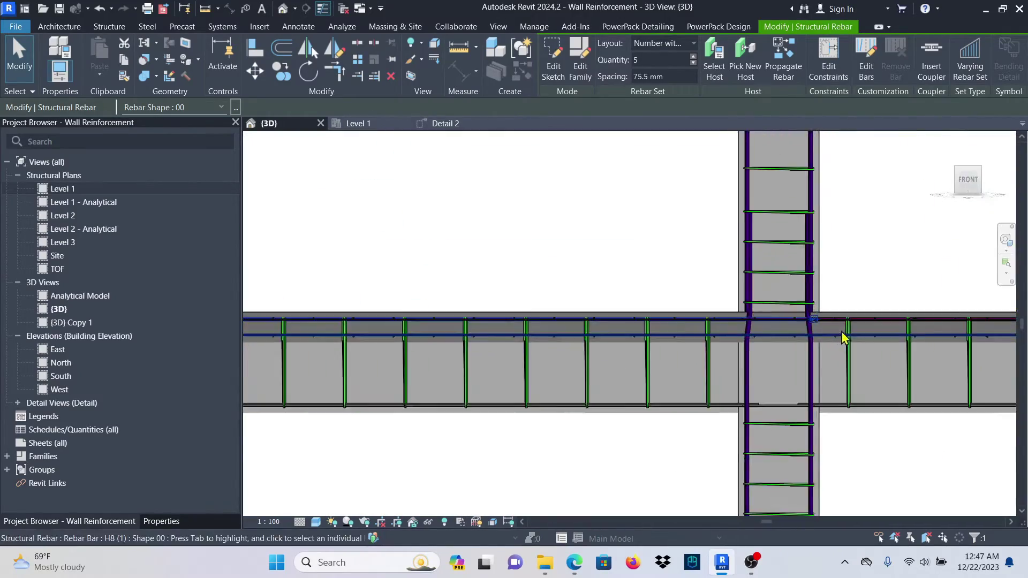
{"action": "scroll", "coordinate": [843, 337], "scroll_direction": "up", "scroll_amount": 5}
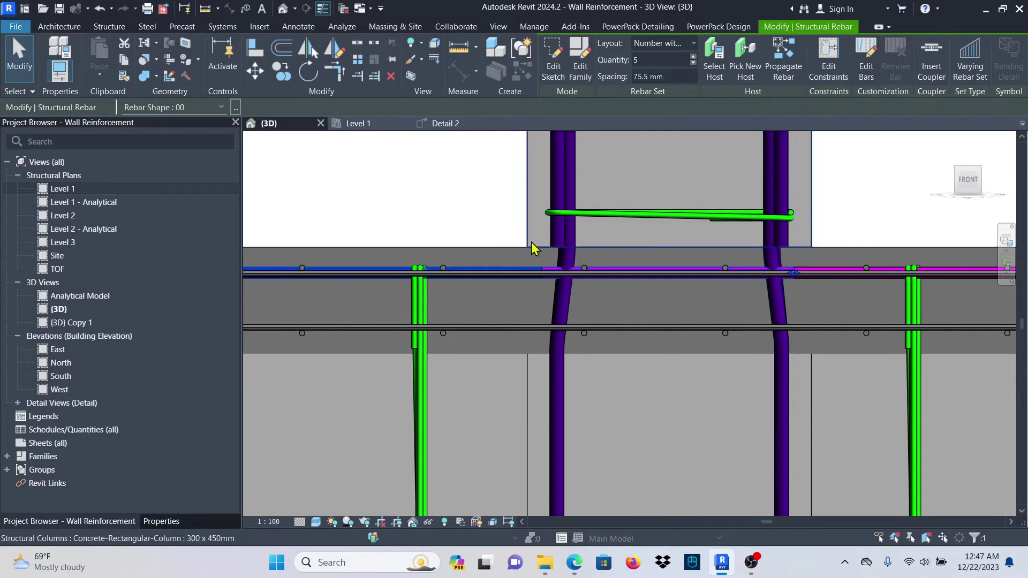
{"action": "scroll", "coordinate": [535, 243], "scroll_direction": "down", "scroll_amount": 3}
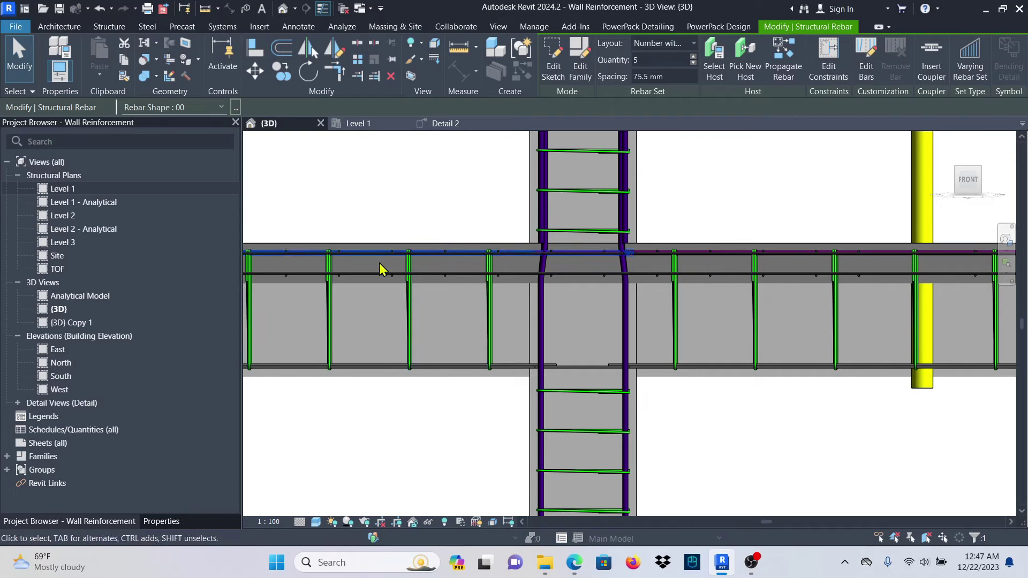
{"action": "scroll", "coordinate": [629, 261], "scroll_direction": "down", "scroll_amount": 5}
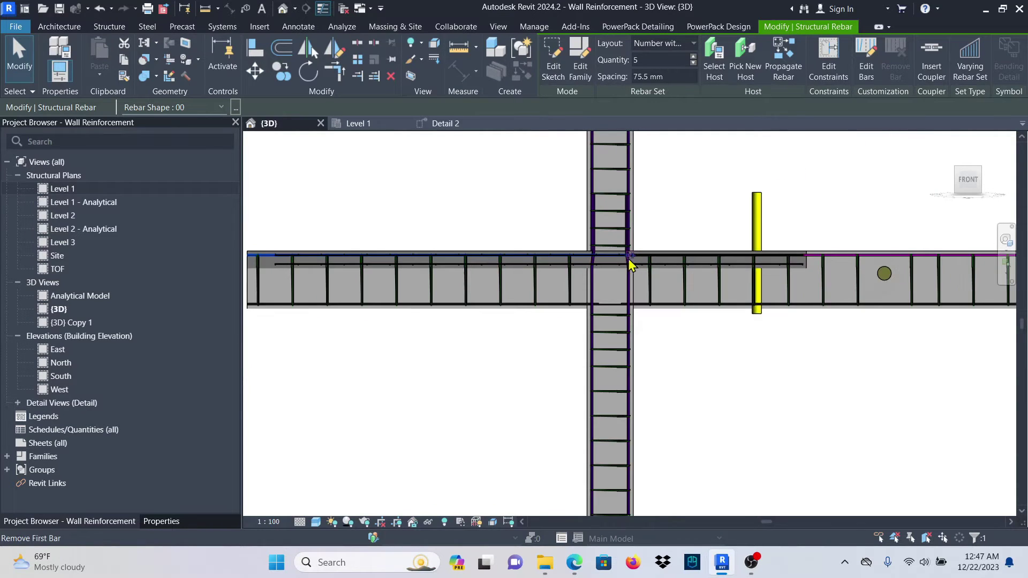
{"action": "scroll", "coordinate": [616, 252], "scroll_direction": "up", "scroll_amount": 5}
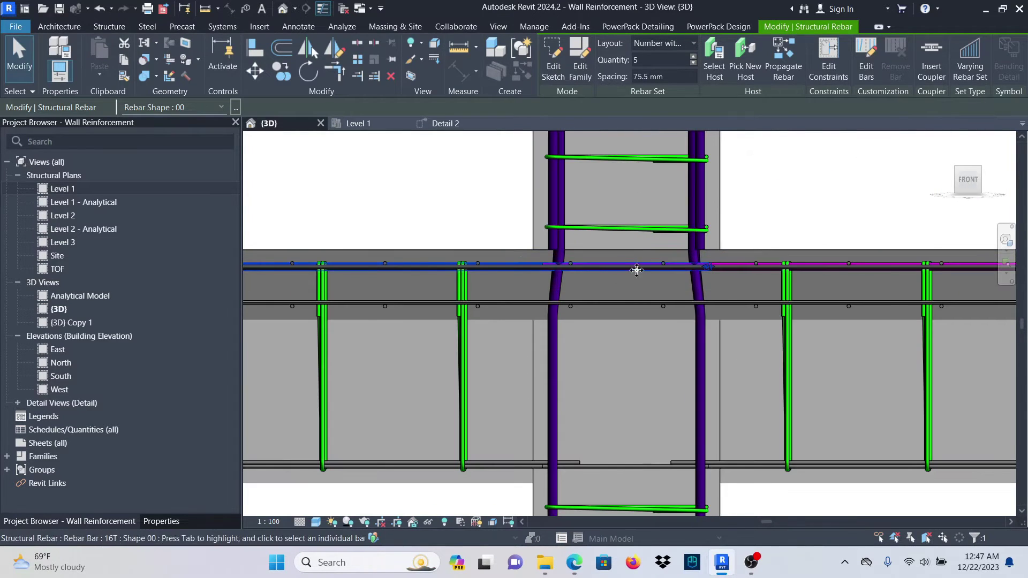
{"action": "scroll", "coordinate": [637, 270], "scroll_direction": "down", "scroll_amount": 5}
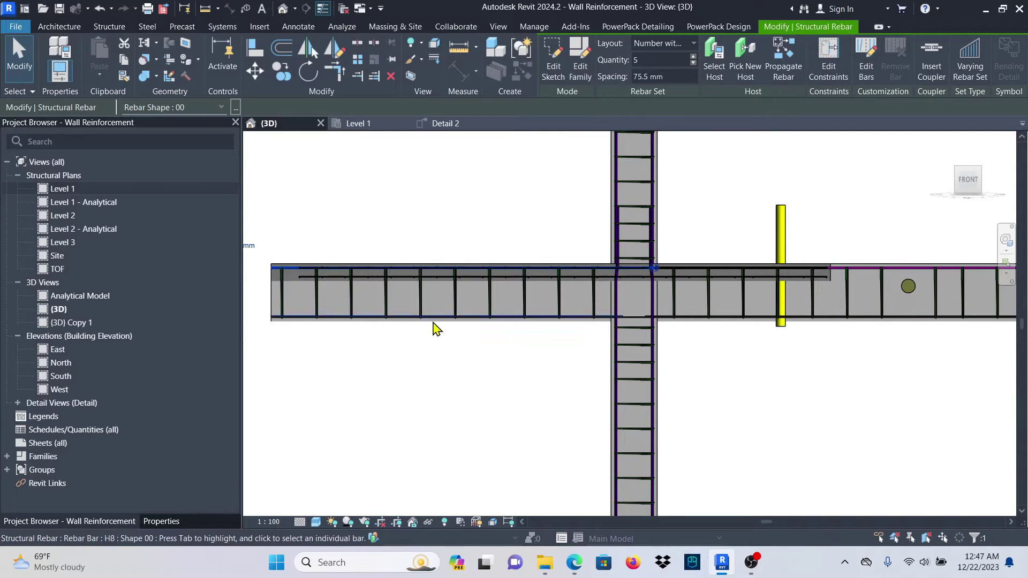
{"action": "scroll", "coordinate": [507, 251], "scroll_direction": "up", "scroll_amount": 5}
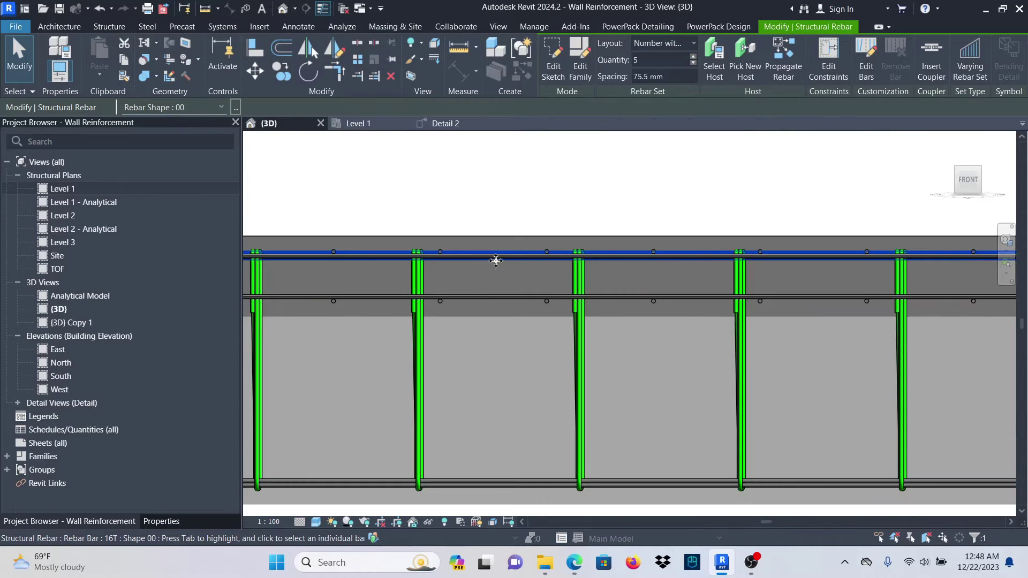
{"action": "scroll", "coordinate": [514, 262], "scroll_direction": "down", "scroll_amount": 3}
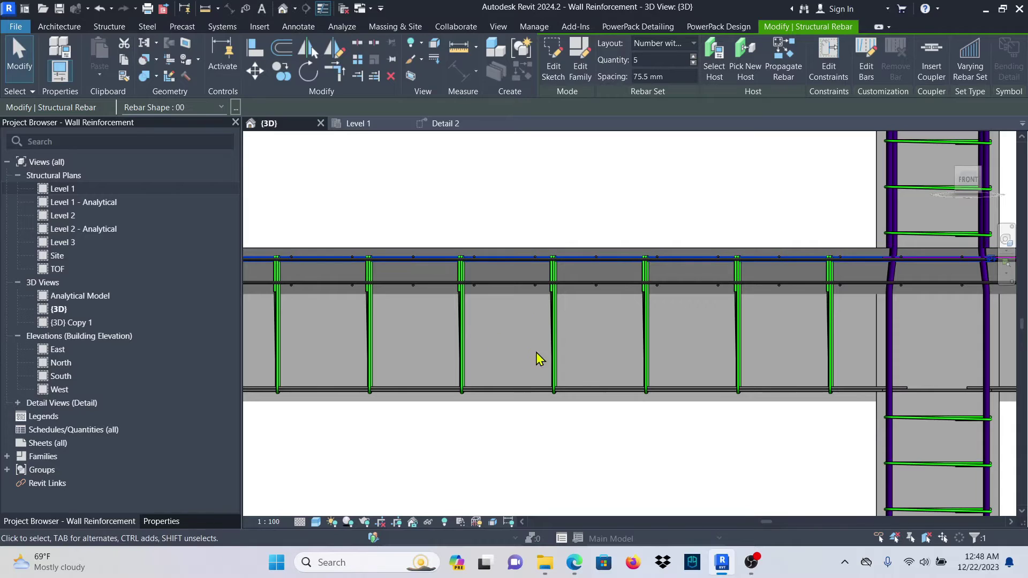
{"action": "scroll", "coordinate": [408, 340], "scroll_direction": "down", "scroll_amount": 4}
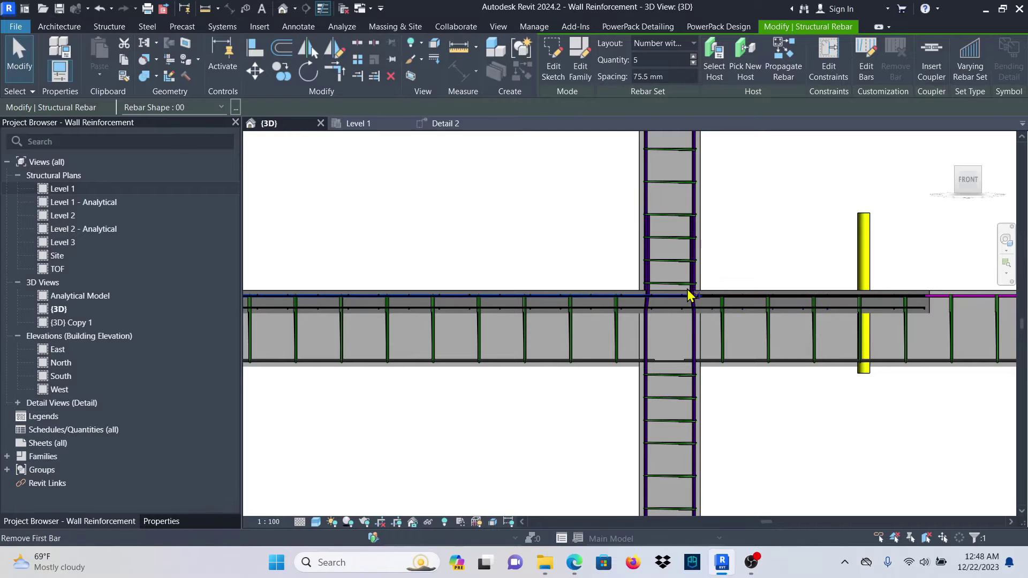
{"action": "scroll", "coordinate": [683, 313], "scroll_direction": "up", "scroll_amount": 5}
{"action": "scroll", "coordinate": [542, 274], "scroll_direction": "down", "scroll_amount": 4}
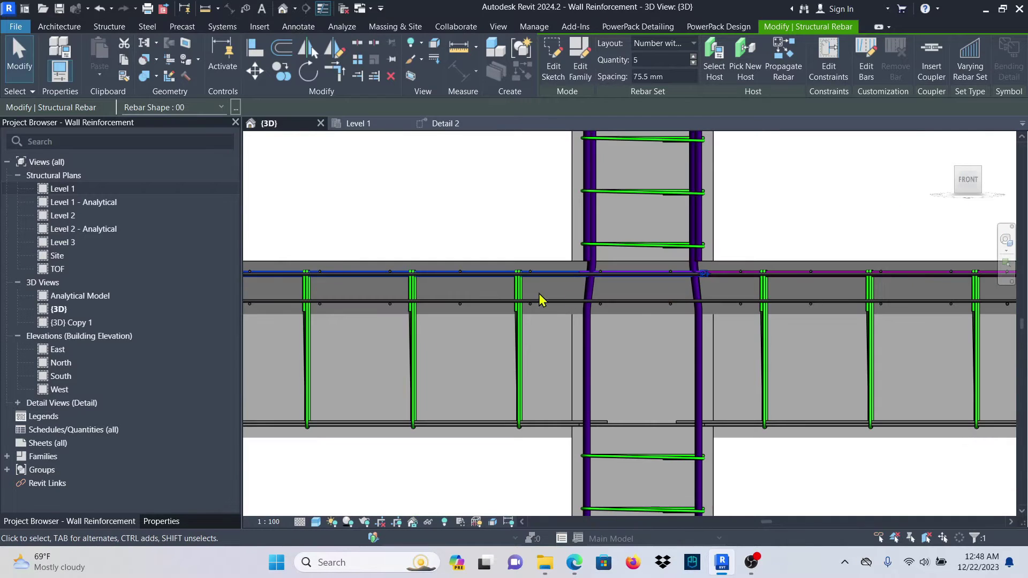
{"action": "scroll", "coordinate": [541, 274], "scroll_direction": "up", "scroll_amount": 7}
{"action": "scroll", "coordinate": [605, 234], "scroll_direction": "down", "scroll_amount": 5}
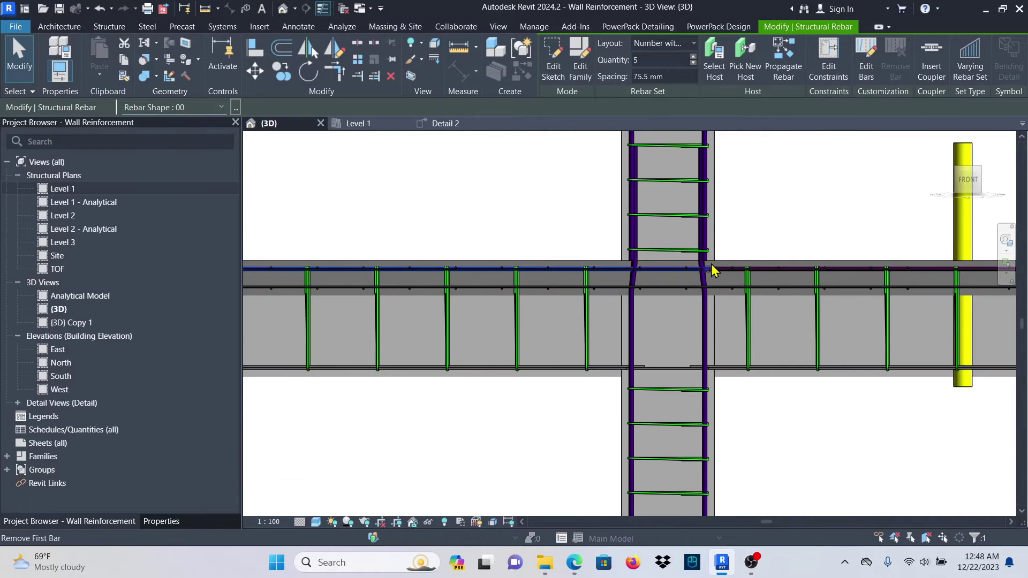
{"action": "scroll", "coordinate": [706, 269], "scroll_direction": "up", "scroll_amount": 5}
{"action": "scroll", "coordinate": [693, 277], "scroll_direction": "down", "scroll_amount": 2}
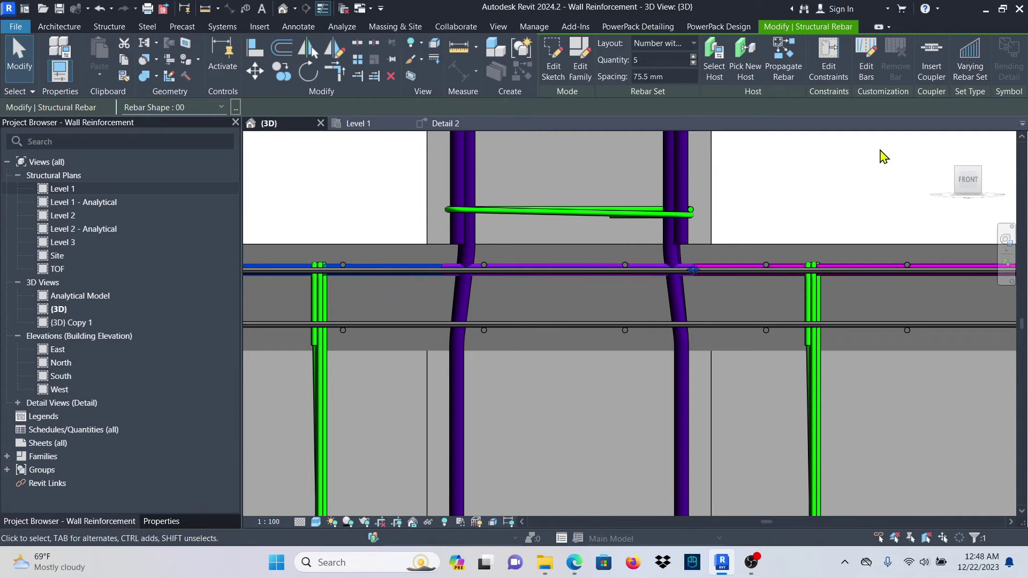
- Edit the constraints of the 16T top bar set and toggle its Bar Plane handle between the host's face and cover
{"action": "left_click", "coordinate": [829, 61]}
{"action": "scroll", "coordinate": [599, 204], "scroll_direction": "down", "scroll_amount": 6}
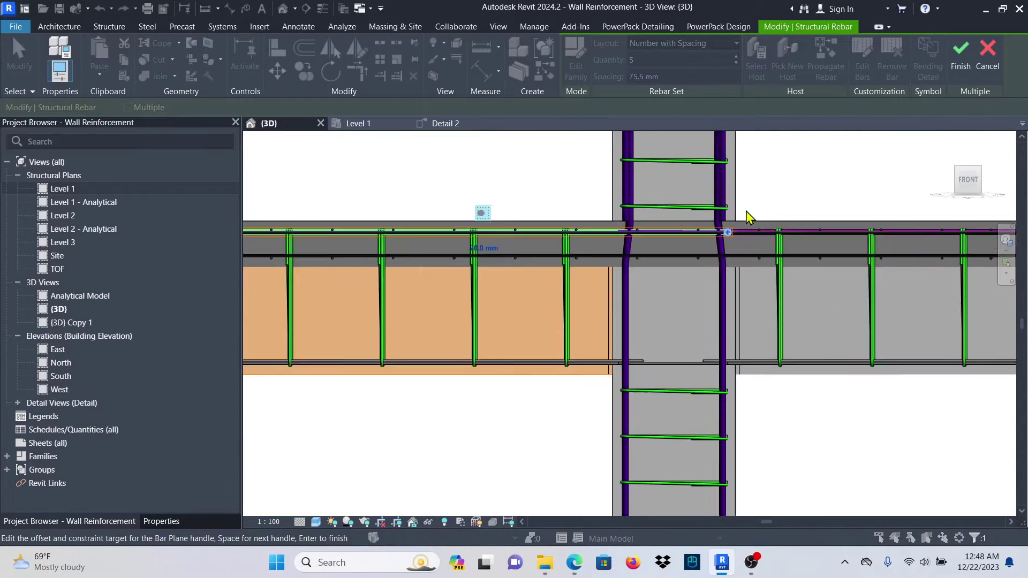
{"action": "middle_click_drag", "start_coordinate": [610, 180], "coordinate": [548, 242], "text": "shift"}
{"action": "scroll", "coordinate": [549, 242], "scroll_direction": "up", "scroll_amount": 5}
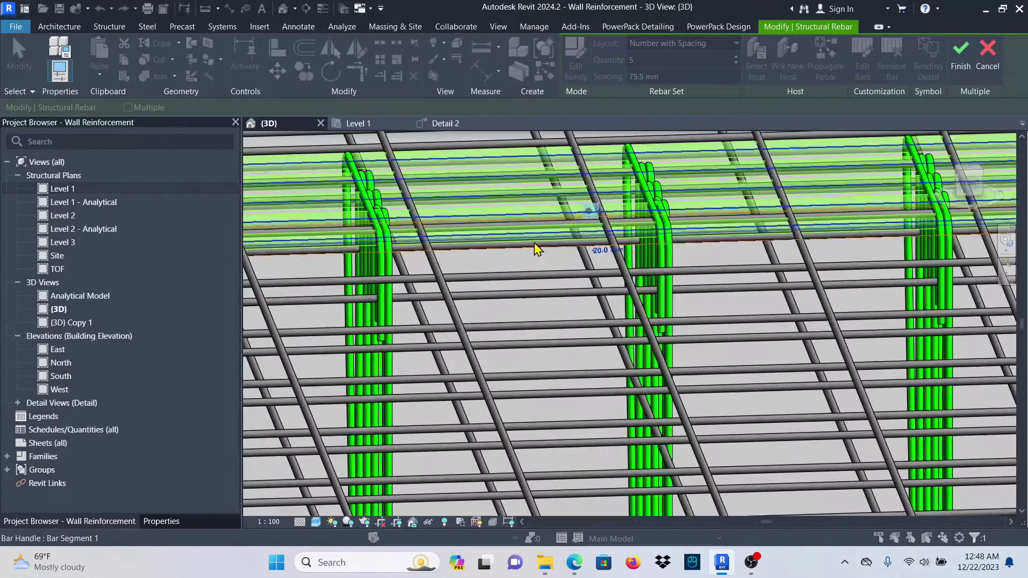
{"action": "left_click", "coordinate": [591, 209]}
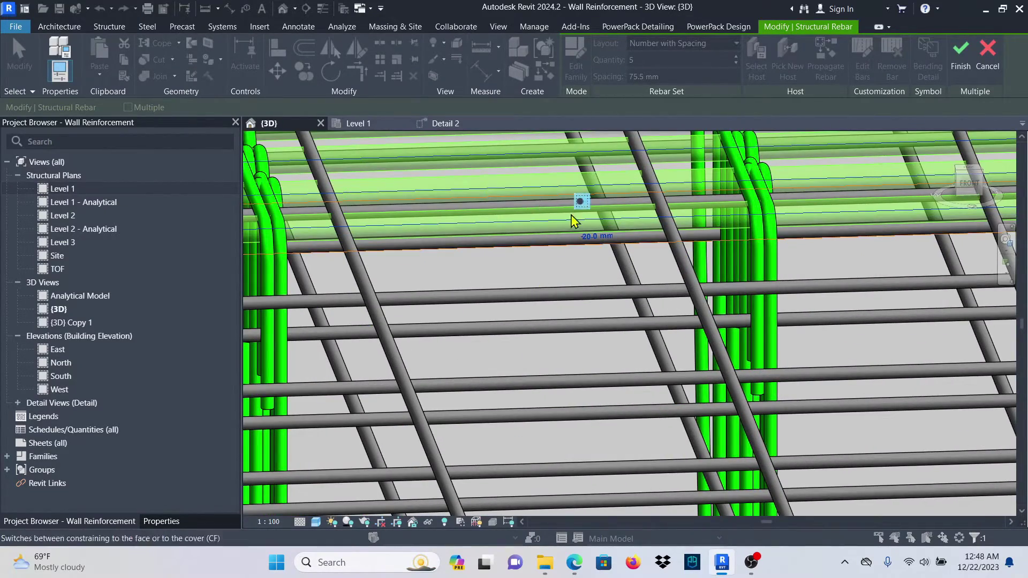
{"action": "scroll", "coordinate": [571, 214], "scroll_direction": "down", "scroll_amount": 5}
{"action": "scroll", "coordinate": [570, 257], "scroll_direction": "down", "scroll_amount": 1}
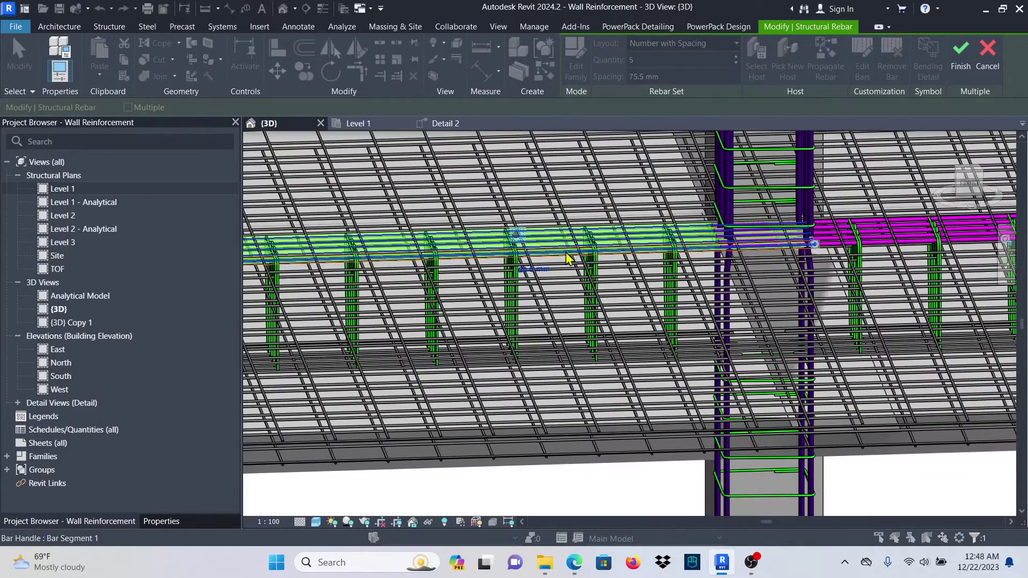
{"action": "scroll", "coordinate": [589, 252], "scroll_direction": "up", "scroll_amount": 5}
{"action": "left_click", "coordinate": [591, 287]}
{"action": "scroll", "coordinate": [578, 271], "scroll_direction": "up", "scroll_amount": 4}
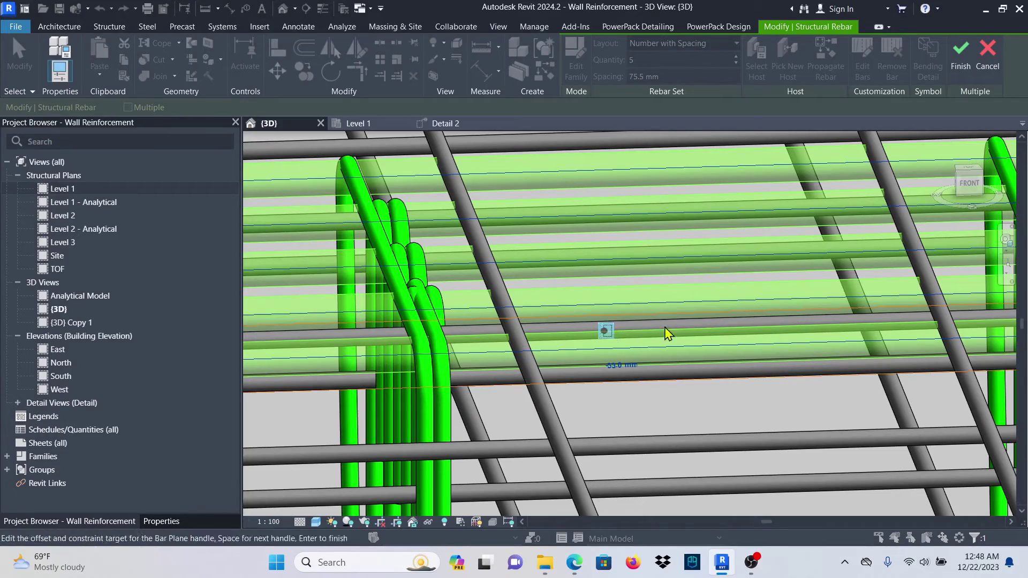
- Switch to the Bar Segment 1 handle of the 16T set where its constraint lines extend beyond the beam's end
{"action": "scroll", "coordinate": [664, 332], "scroll_direction": "down", "scroll_amount": 6}
{"action": "scroll", "coordinate": [510, 322], "scroll_direction": "down", "scroll_amount": 3}
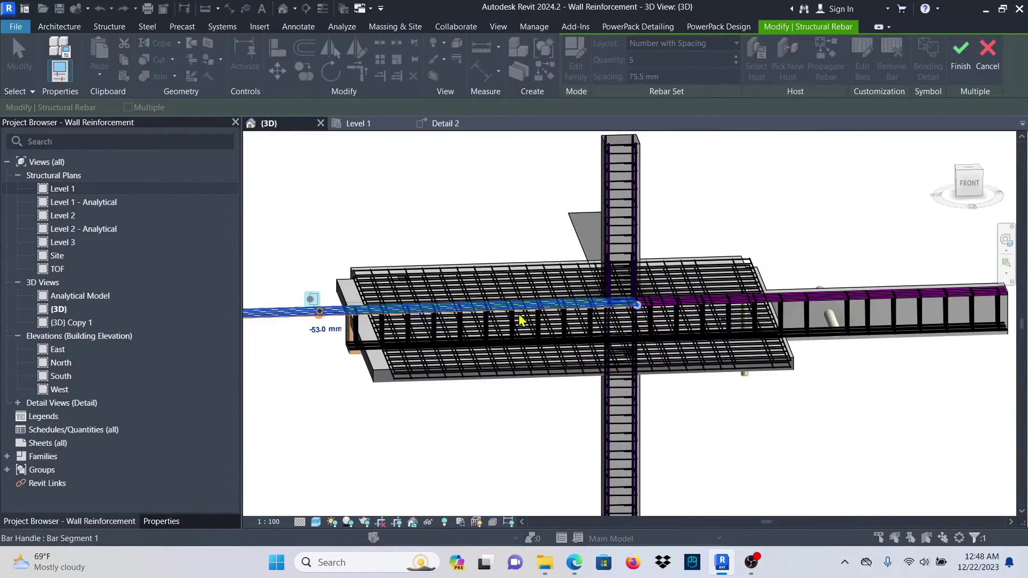
{"action": "scroll", "coordinate": [332, 313], "scroll_direction": "up", "scroll_amount": 5}
{"action": "scroll", "coordinate": [375, 317], "scroll_direction": "up", "scroll_amount": 5}
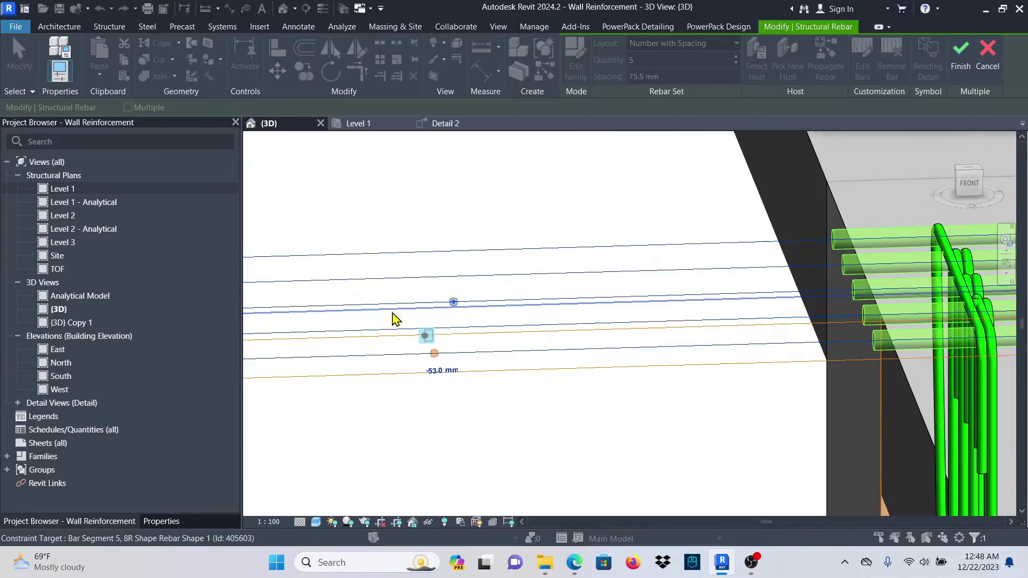
{"action": "left_click", "coordinate": [472, 299]}
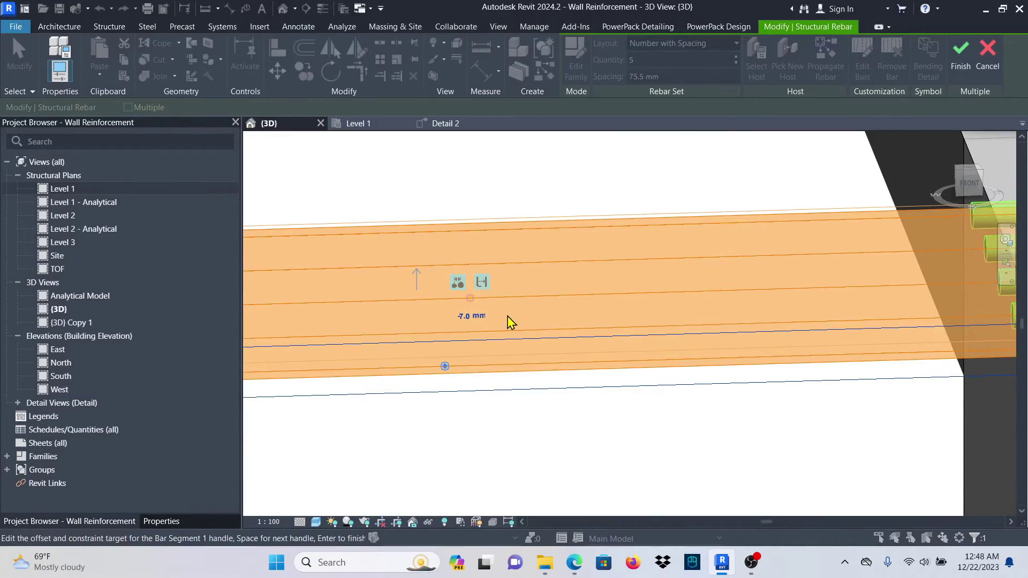
- Toggle the Bar Segment 1 constraint between clear spacing and bar distance
{"action": "scroll", "coordinate": [471, 306], "scroll_direction": "up", "scroll_amount": 5}
{"action": "scroll", "coordinate": [482, 316], "scroll_direction": "down", "scroll_amount": 2}
{"action": "scroll", "coordinate": [481, 316], "scroll_direction": "down", "scroll_amount": 6}
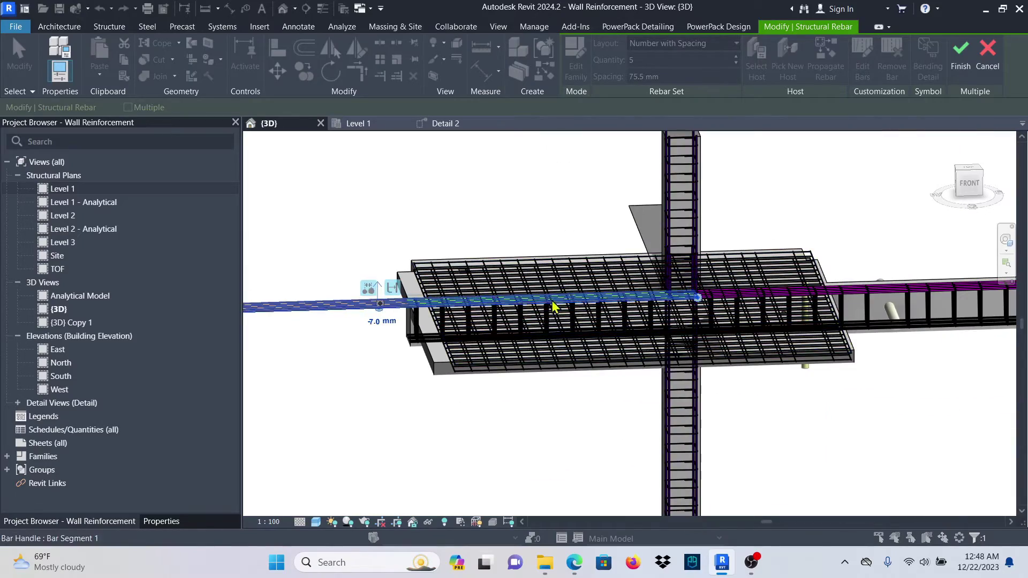
{"action": "scroll", "coordinate": [375, 303], "scroll_direction": "up", "scroll_amount": 5}
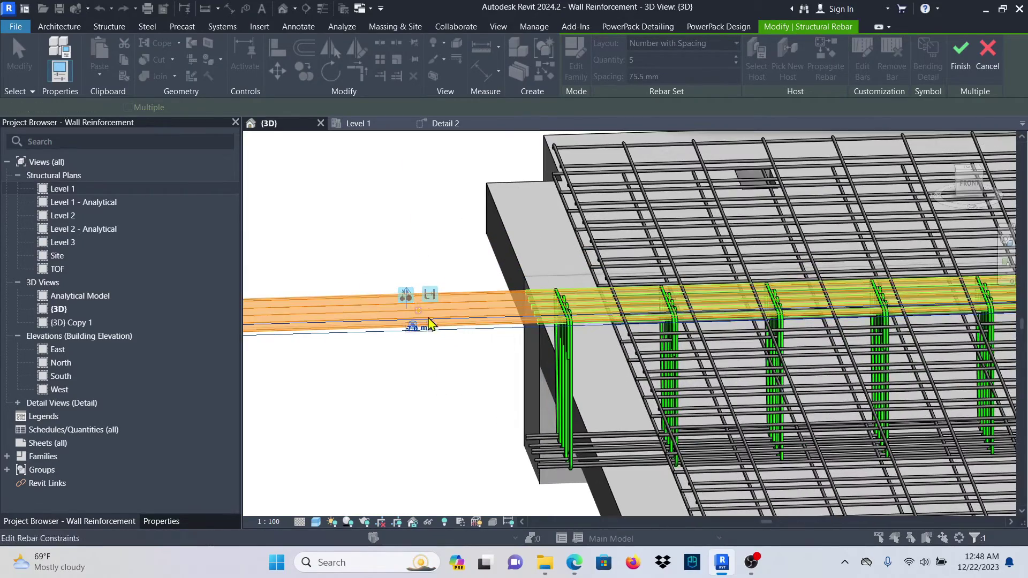
{"action": "scroll", "coordinate": [407, 321], "scroll_direction": "up", "scroll_amount": 6}
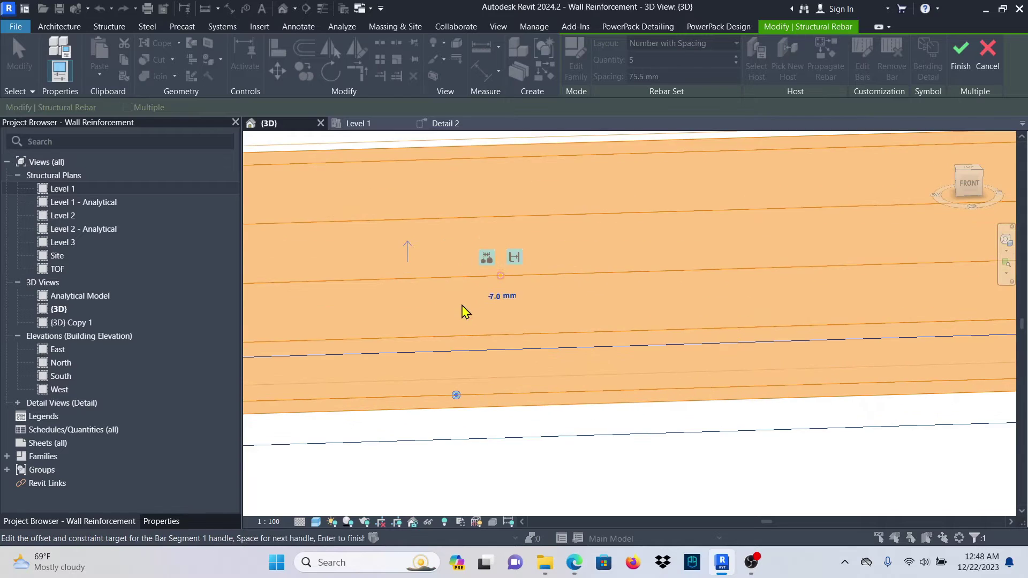
{"action": "scroll", "coordinate": [498, 277], "scroll_direction": "up", "scroll_amount": 4}
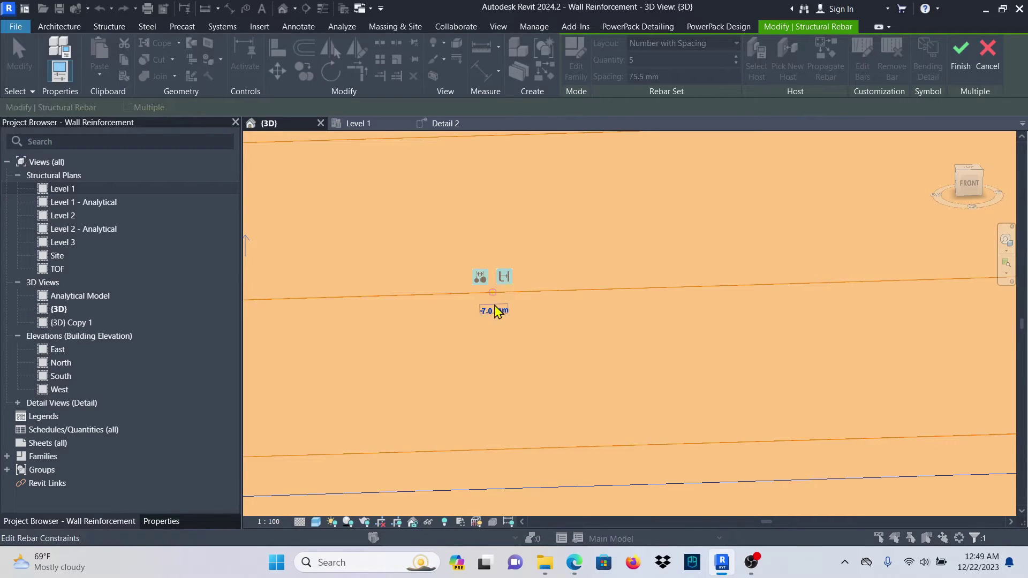
{"action": "scroll", "coordinate": [482, 285], "scroll_direction": "up", "scroll_amount": 3}
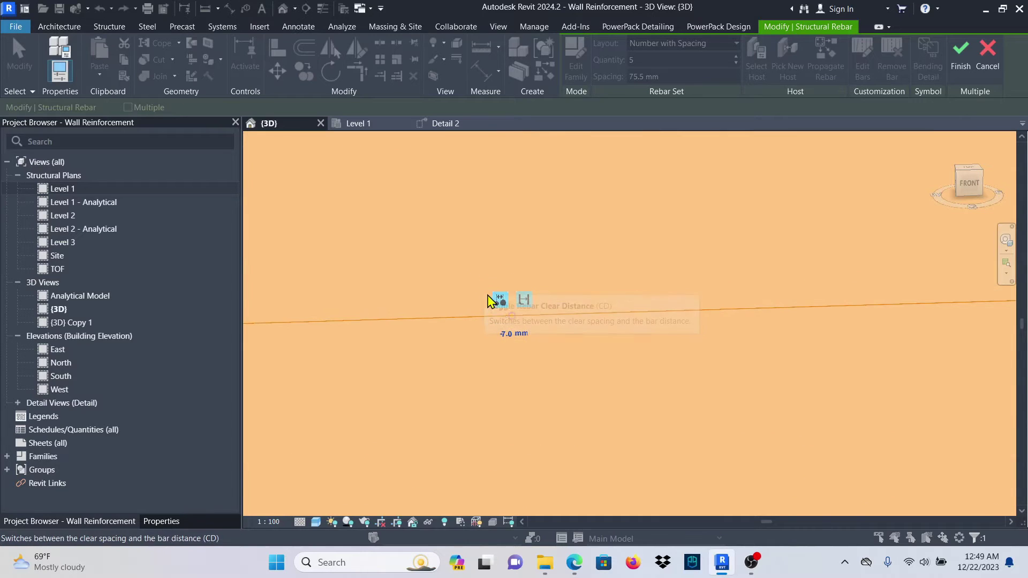
{"action": "scroll", "coordinate": [514, 321], "scroll_direction": "up", "scroll_amount": 2}
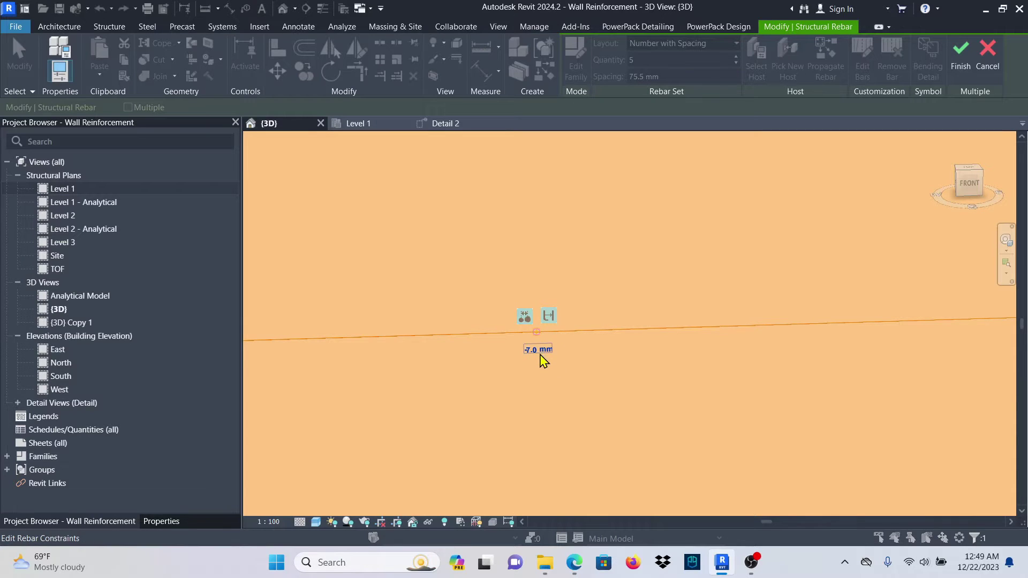
{"action": "left_click", "coordinate": [520, 336]}
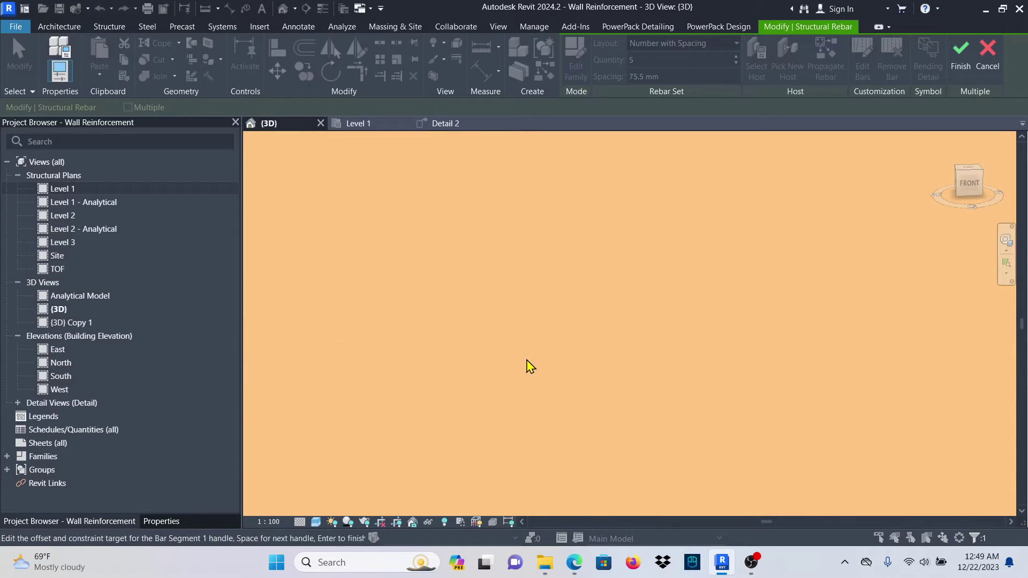
{"action": "key", "text": "space"}
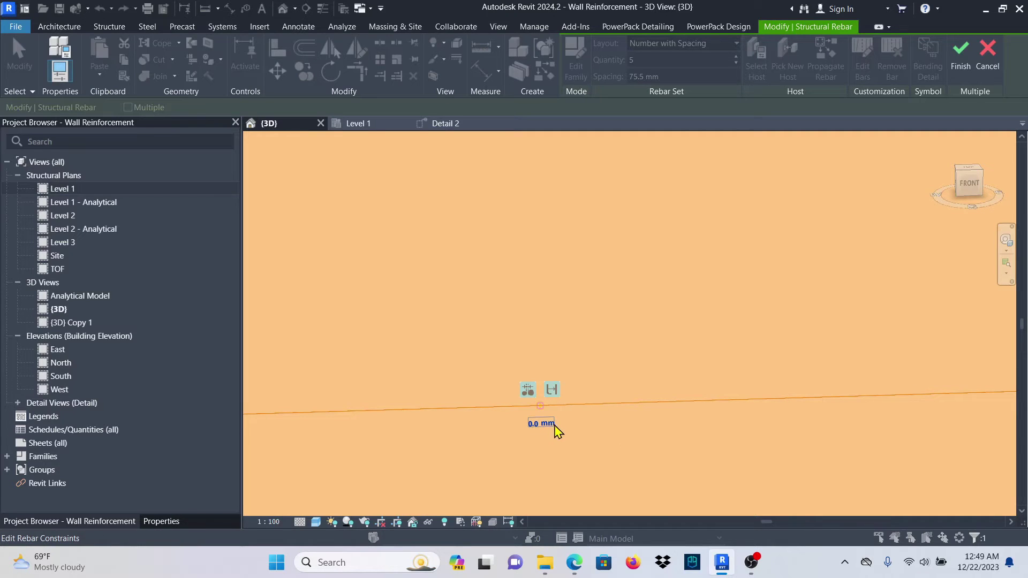
{"action": "left_click", "coordinate": [528, 392]}
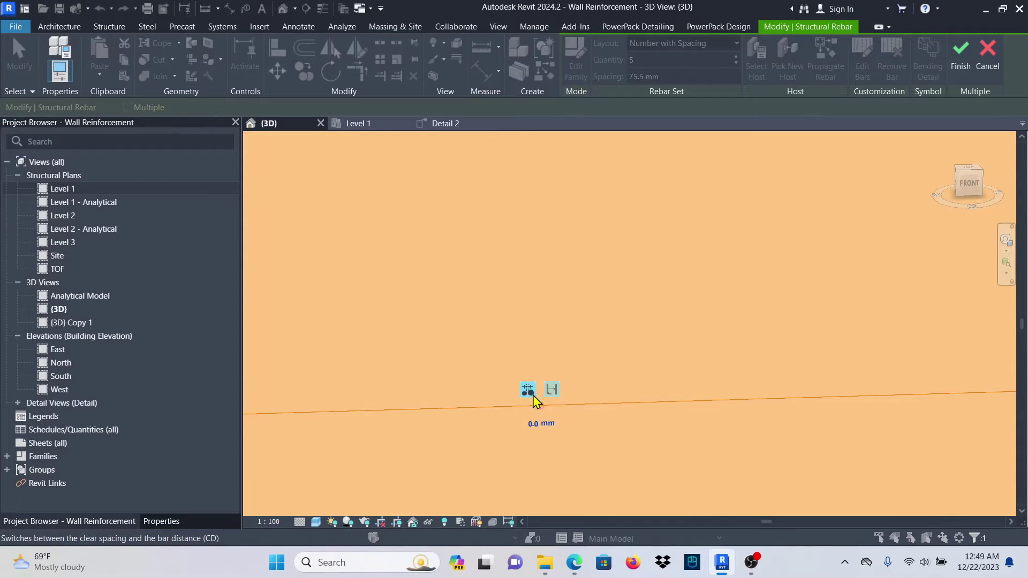
- Set the Bar Segment 1 constraint offset to 50 mm for the 16T top bar set
{"action": "left_click", "coordinate": [541, 424]}
{"action": "middle_click_drag", "start_coordinate": [534, 425], "coordinate": [432, 373]}
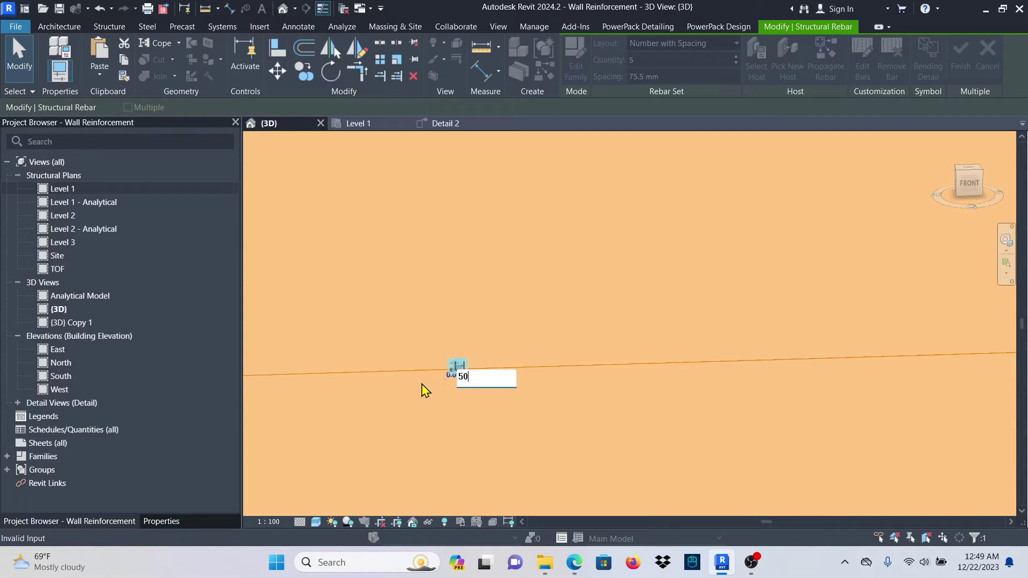
{"action": "type", "text": "50"}
{"action": "scroll", "coordinate": [371, 403], "scroll_direction": "down", "scroll_amount": 5}
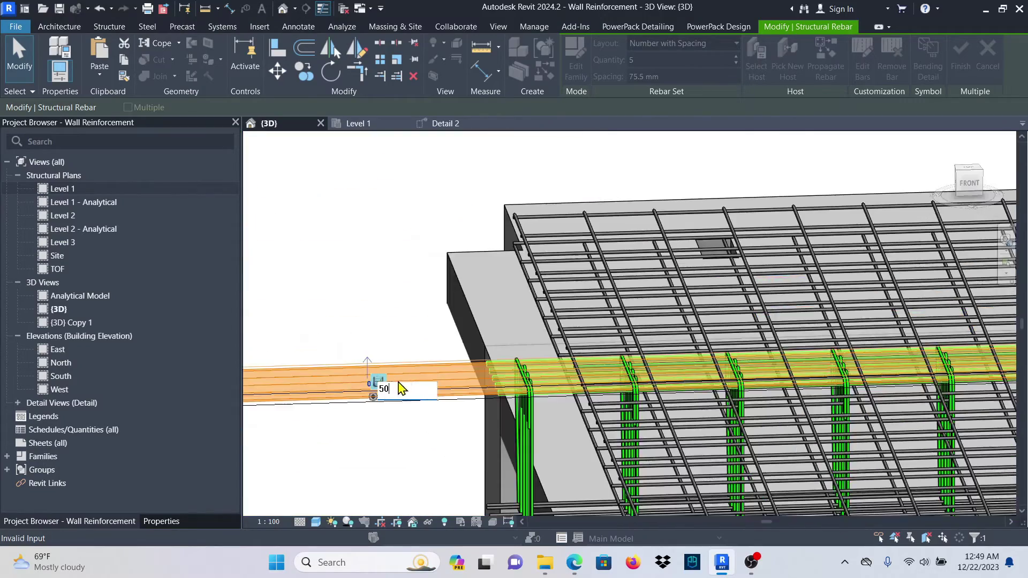
{"action": "scroll", "coordinate": [406, 375], "scroll_direction": "down", "scroll_amount": 5}
{"action": "scroll", "coordinate": [610, 370], "scroll_direction": "up", "scroll_amount": 8}
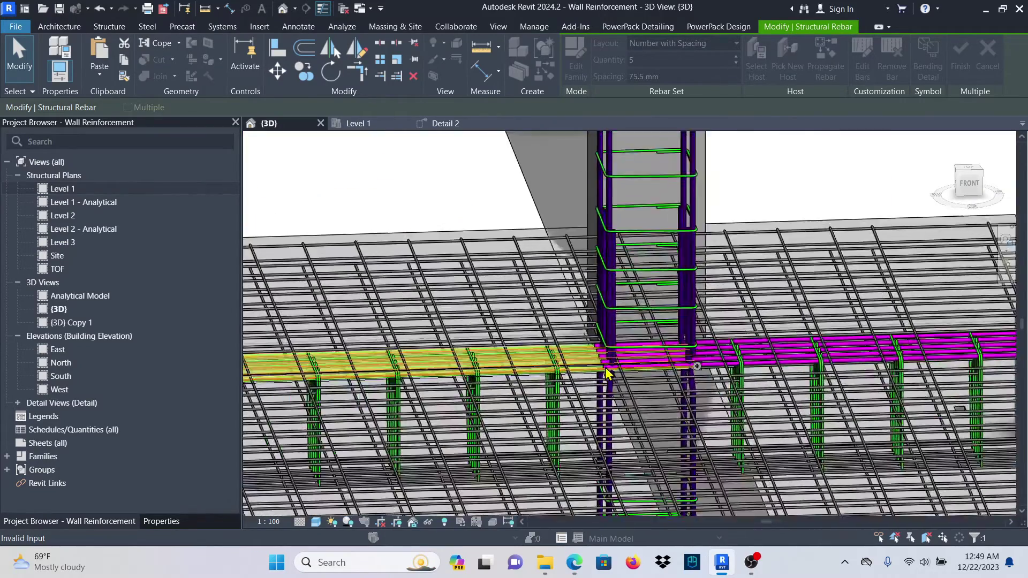
{"action": "scroll", "coordinate": [607, 372], "scroll_direction": "up", "scroll_amount": 6}
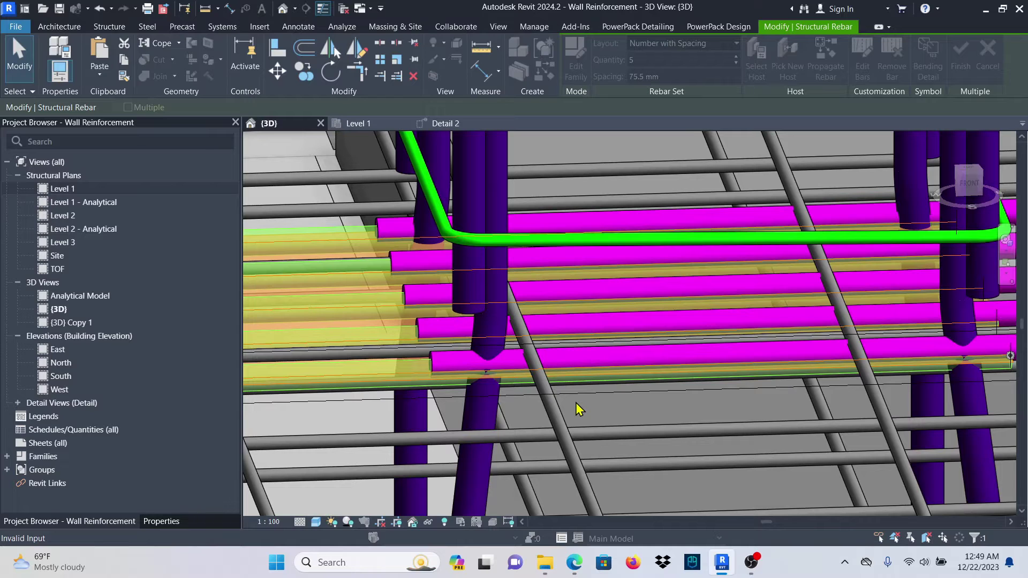
{"action": "key", "text": "Return"}
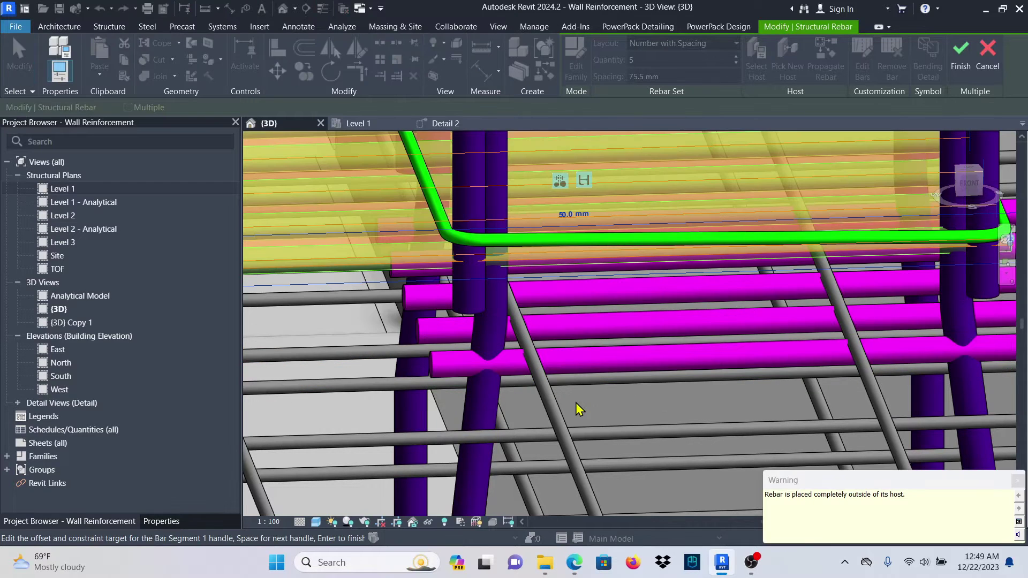
- Set the Bar Segment 1 constraint offset to -25 mm for the 16T top bar set
{"action": "left_click", "coordinate": [566, 214]}
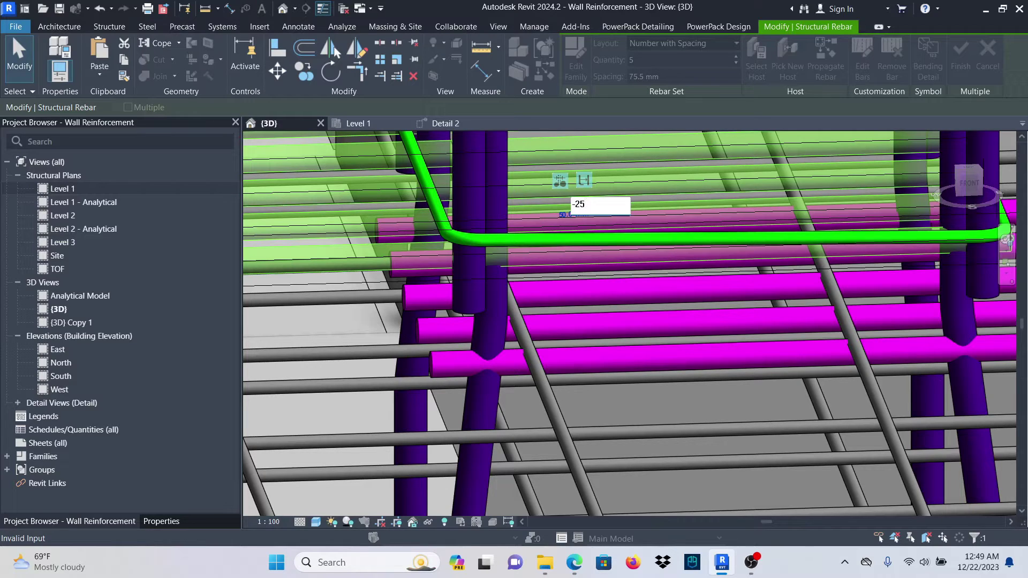
{"action": "key", "text": "Return"}
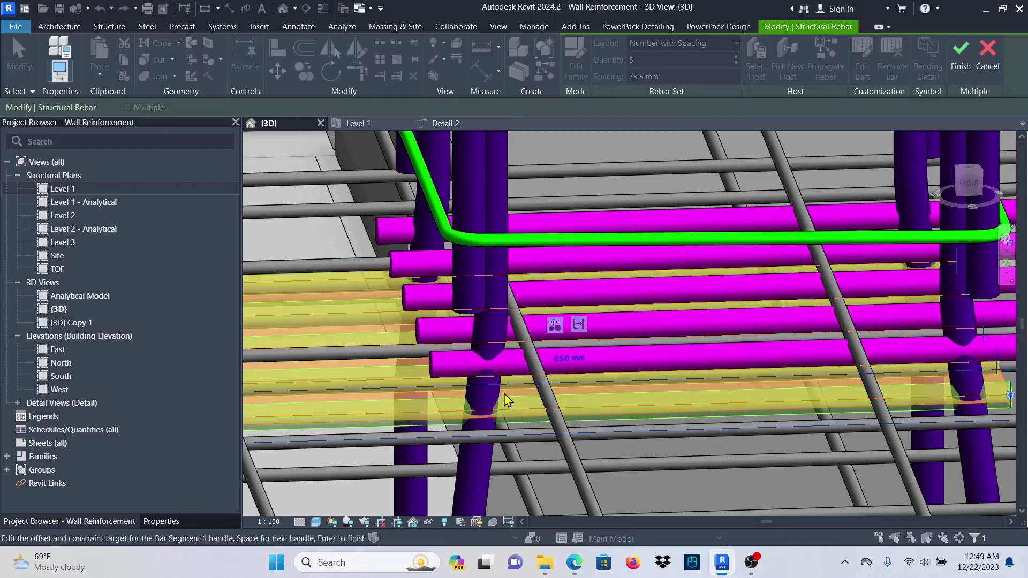
{"action": "middle_click_drag", "start_coordinate": [589, 348], "coordinate": [518, 374], "text": "shift"}
{"action": "scroll", "coordinate": [518, 375], "scroll_direction": "down", "scroll_amount": 5}
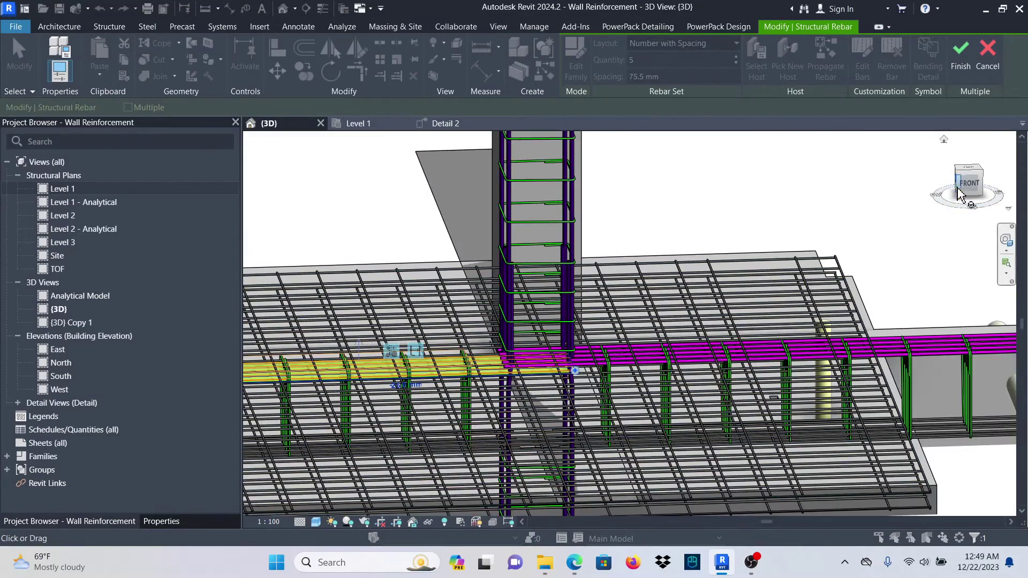
- Check the 16T set's position at the column from the front and finish editing its constraints
{"action": "left_click_drag", "start_coordinate": [970, 186], "coordinate": [965, 191]}
{"action": "left_click", "coordinate": [967, 184]}
{"action": "scroll", "coordinate": [803, 327], "scroll_direction": "up", "scroll_amount": 5}
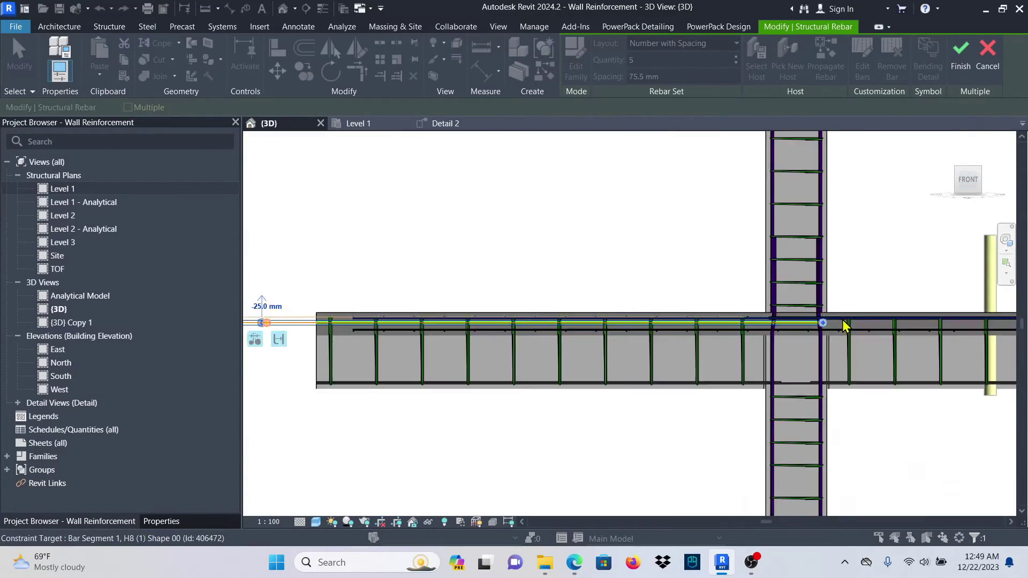
{"action": "scroll", "coordinate": [810, 331], "scroll_direction": "up", "scroll_amount": 5}
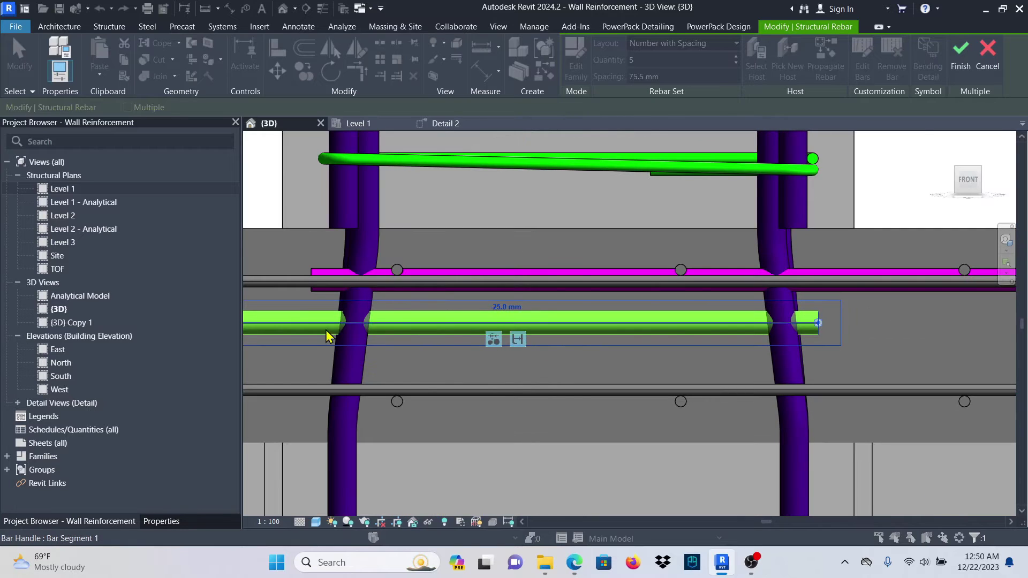
{"action": "scroll", "coordinate": [571, 311], "scroll_direction": "down", "scroll_amount": 6}
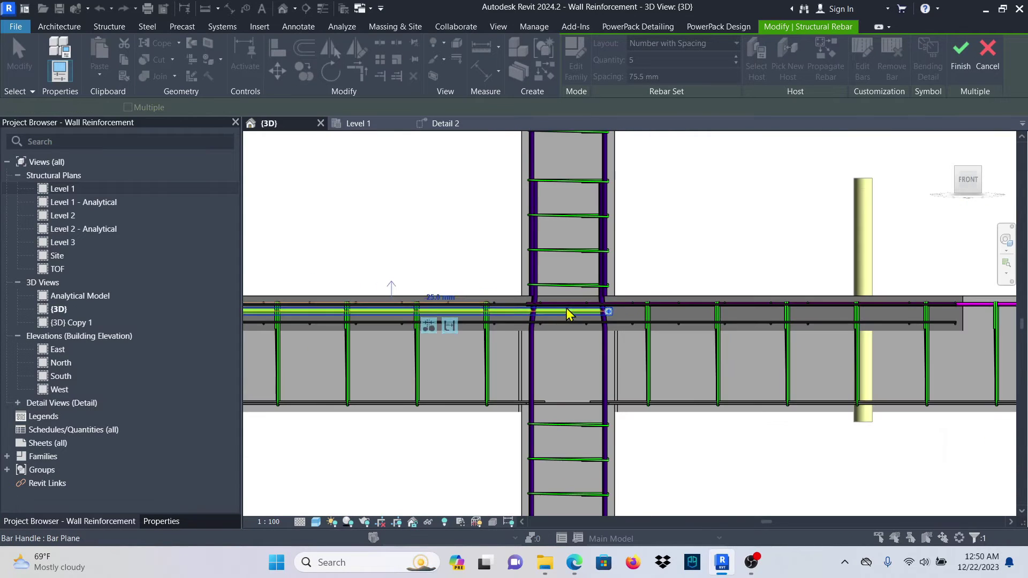
{"action": "scroll", "coordinate": [496, 328], "scroll_direction": "up", "scroll_amount": 2}
{"action": "scroll", "coordinate": [500, 326], "scroll_direction": "down", "scroll_amount": 5}
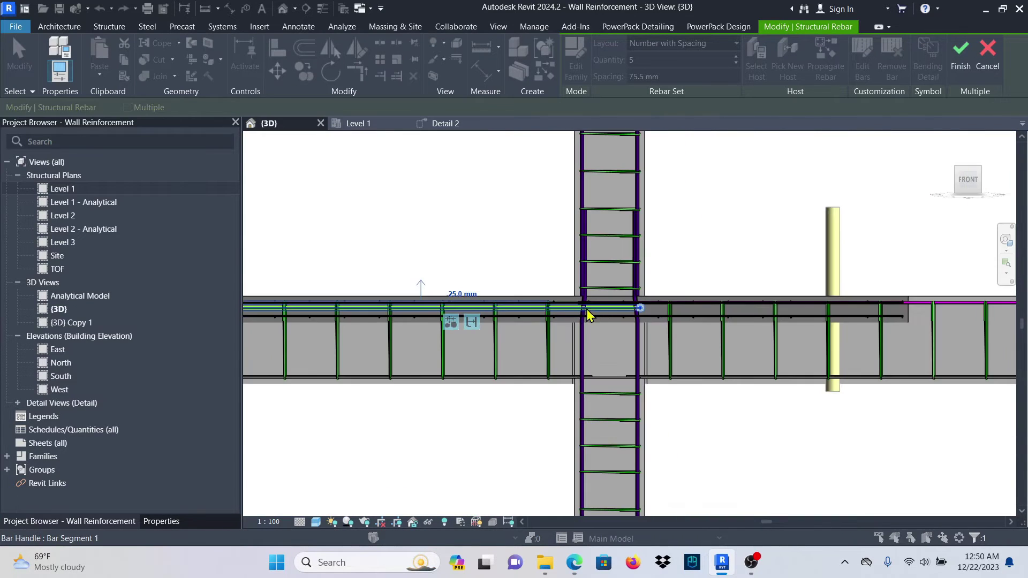
{"action": "scroll", "coordinate": [511, 318], "scroll_direction": "up", "scroll_amount": 3}
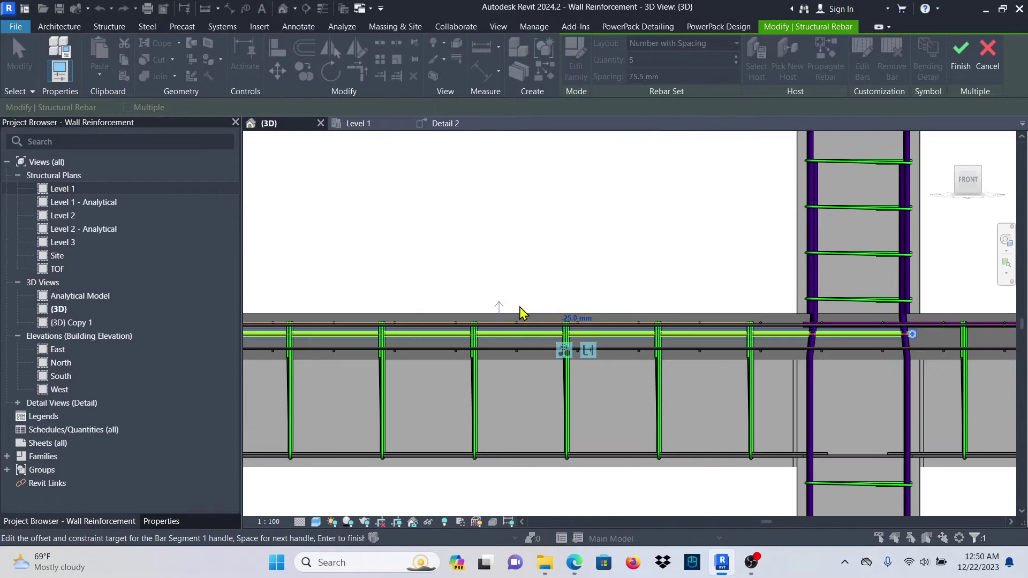
{"action": "scroll", "coordinate": [476, 301], "scroll_direction": "down", "scroll_amount": 2}
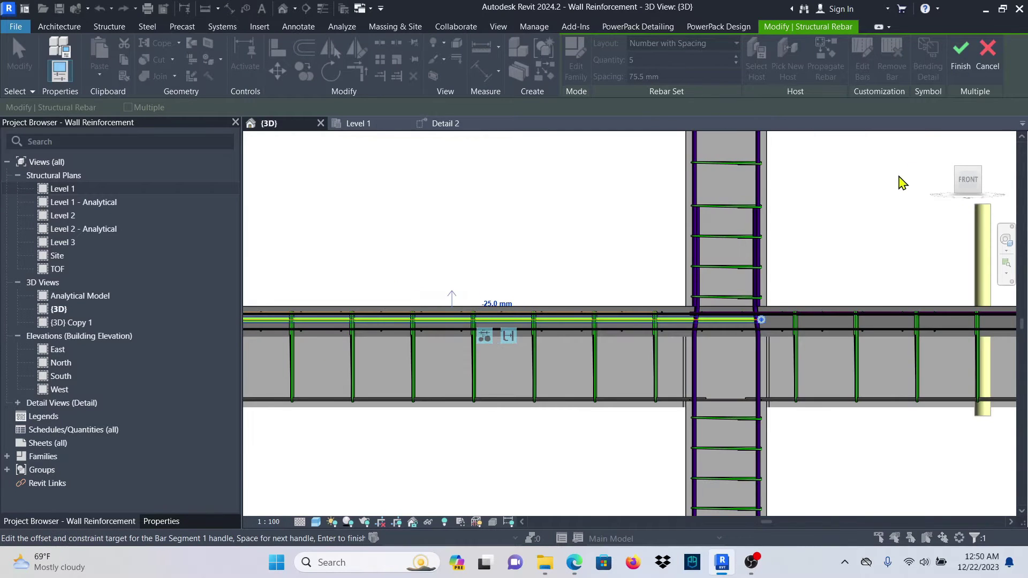
{"action": "left_click", "coordinate": [962, 63]}
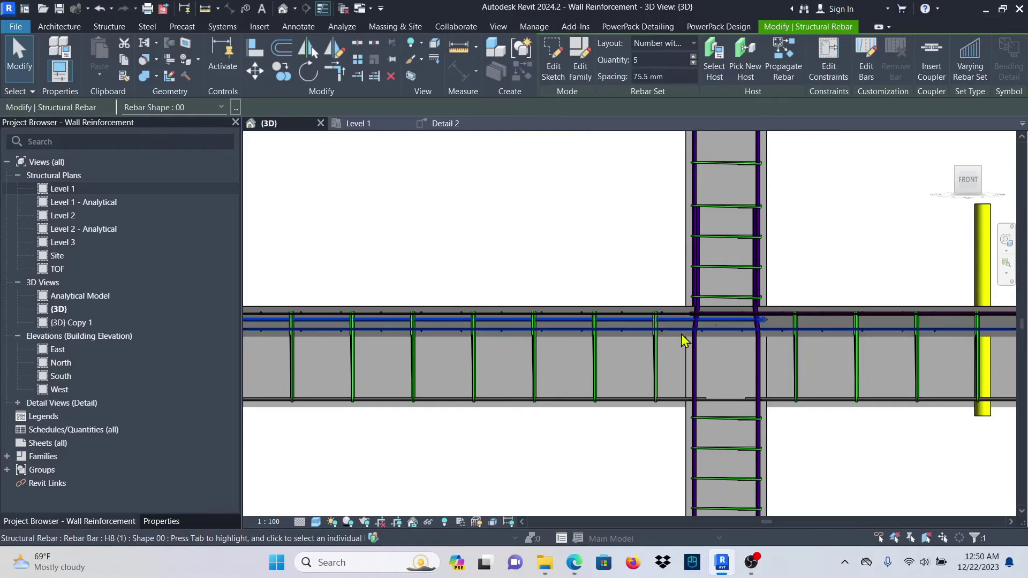
- Inspect the beam–column joint in 3D, comparing the adjusted 16T set with the adjoining magenta top bars and column bars
{"action": "scroll", "coordinate": [600, 285], "scroll_direction": "down", "scroll_amount": 2}
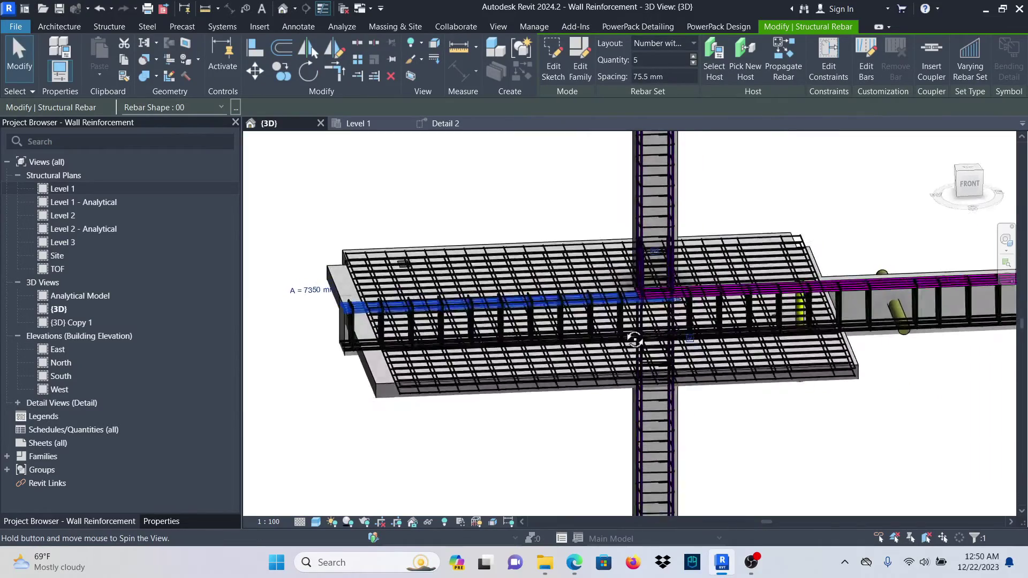
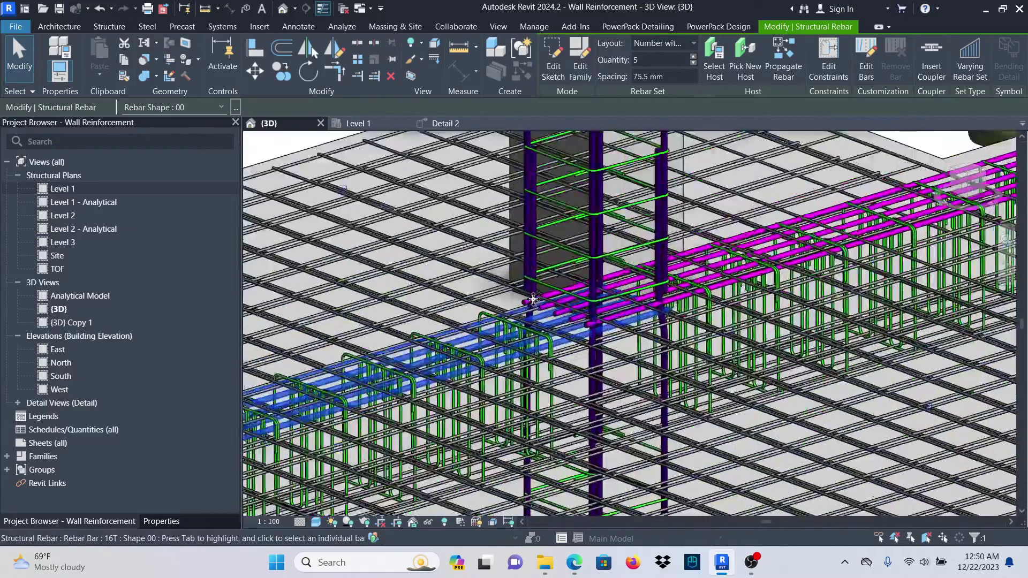
{"action": "scroll", "coordinate": [528, 313], "scroll_direction": "up", "scroll_amount": 6}
{"action": "scroll", "coordinate": [584, 360], "scroll_direction": "up", "scroll_amount": 2}
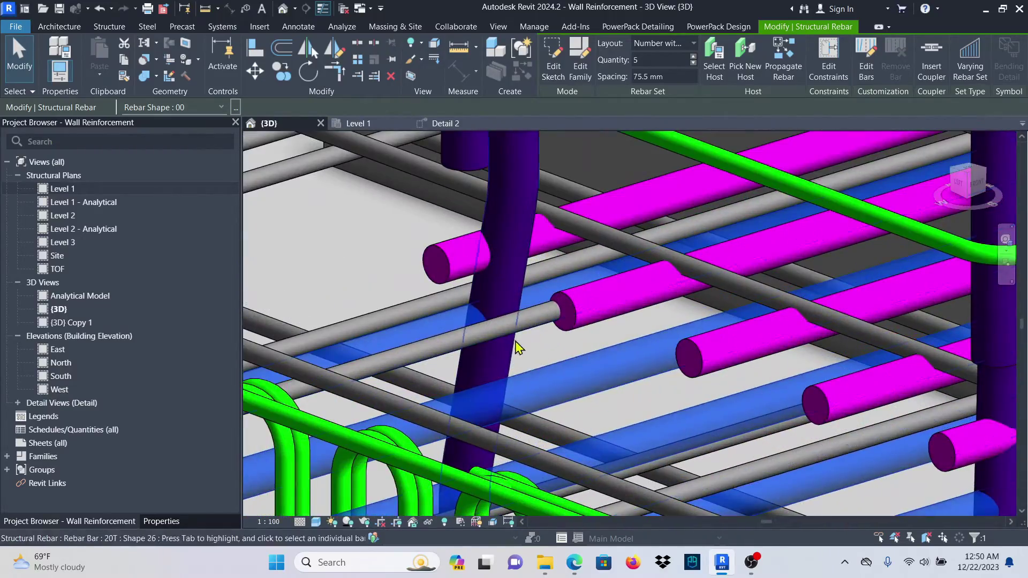
- Select the slab bar set running parallel to the beam and inspect in 3D where it passes the column and beam bars
{"action": "left_click", "coordinate": [321, 261]}
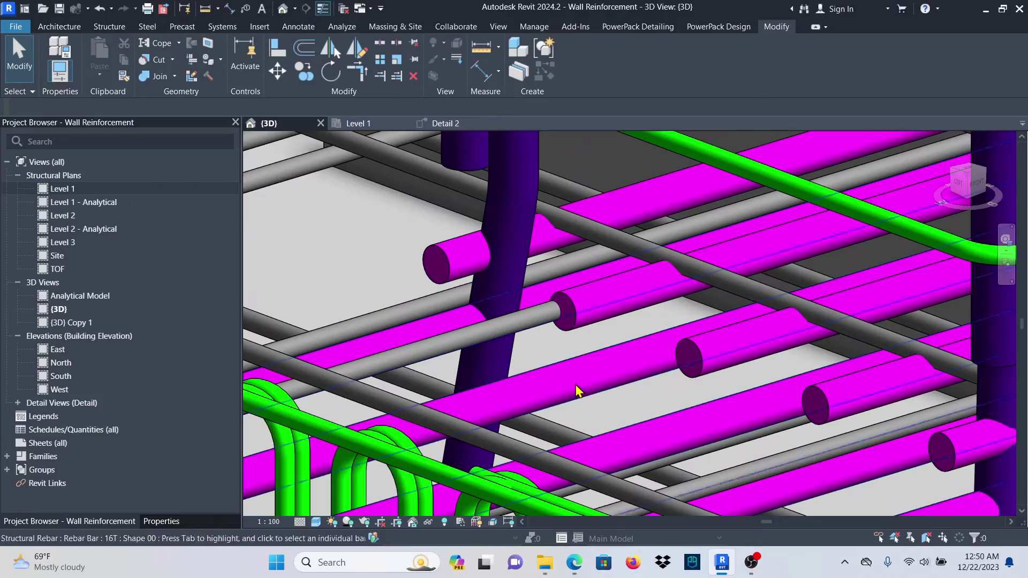
{"action": "left_click", "coordinate": [513, 336]}
{"action": "scroll", "coordinate": [497, 338], "scroll_direction": "down", "scroll_amount": 5}
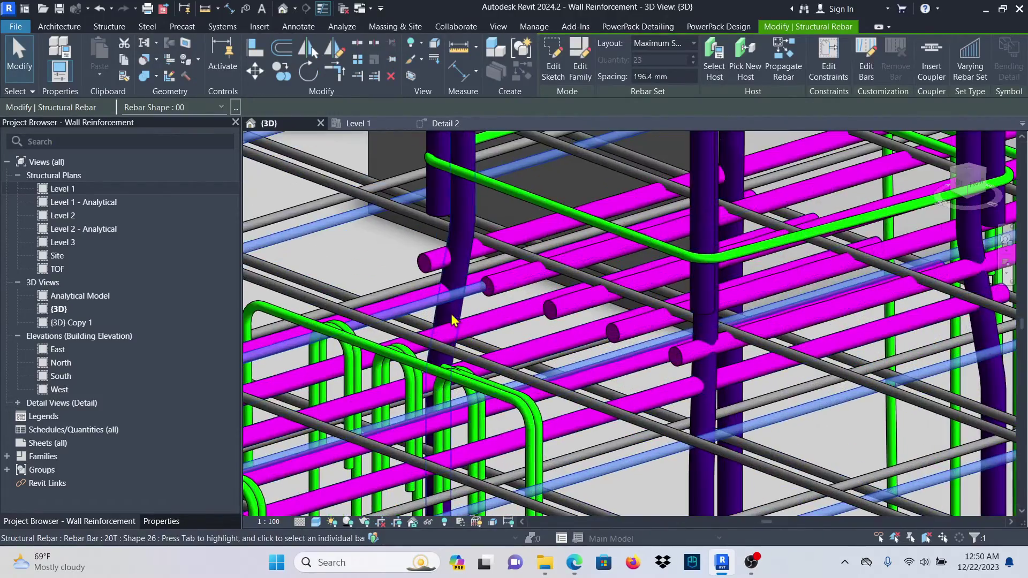
{"action": "scroll", "coordinate": [595, 317], "scroll_direction": "down", "scroll_amount": 6}
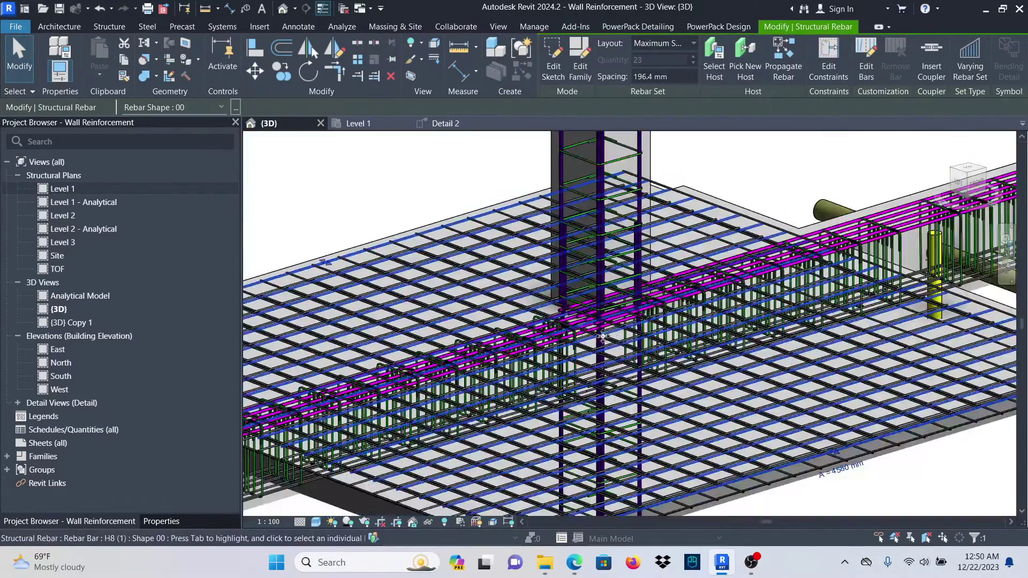
{"action": "scroll", "coordinate": [474, 339], "scroll_direction": "up", "scroll_amount": 8}
{"action": "scroll", "coordinate": [474, 338], "scroll_direction": "down", "scroll_amount": 6}
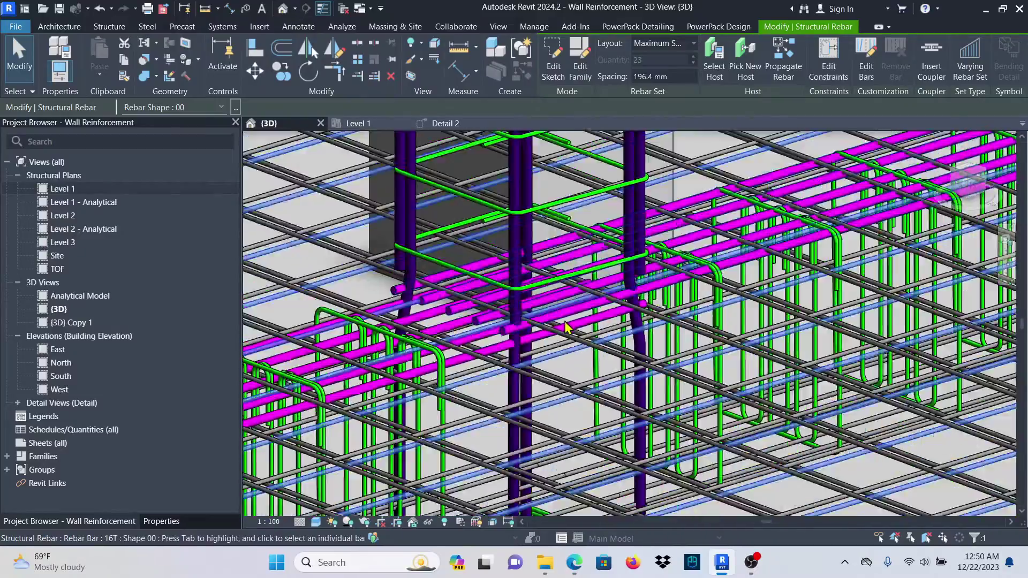
{"action": "scroll", "coordinate": [823, 428], "scroll_direction": "up", "scroll_amount": 3}
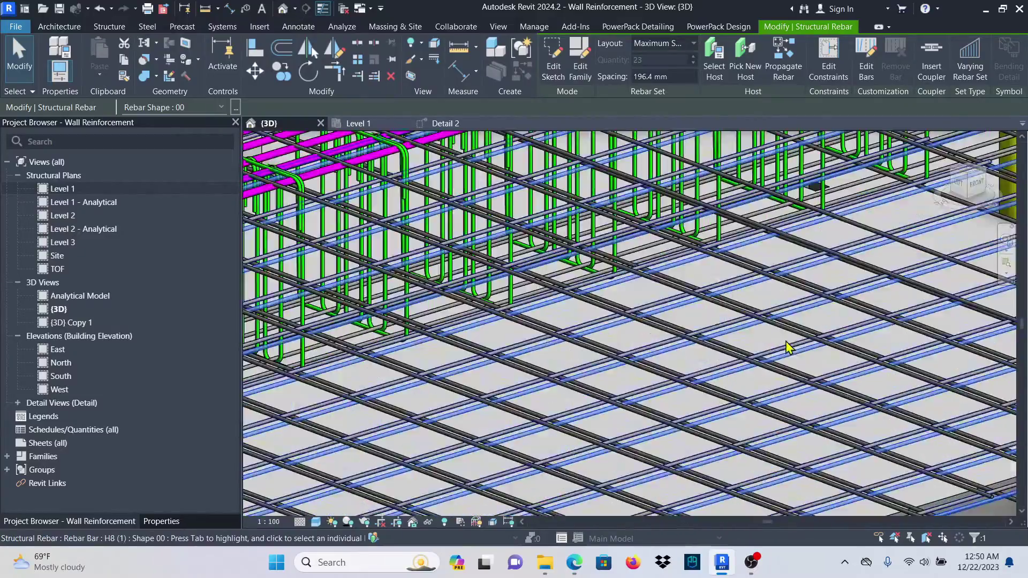
{"action": "scroll", "coordinate": [712, 363], "scroll_direction": "down", "scroll_amount": 4}
{"action": "scroll", "coordinate": [550, 336], "scroll_direction": "up", "scroll_amount": 2}
{"action": "scroll", "coordinate": [550, 336], "scroll_direction": "down", "scroll_amount": 3}
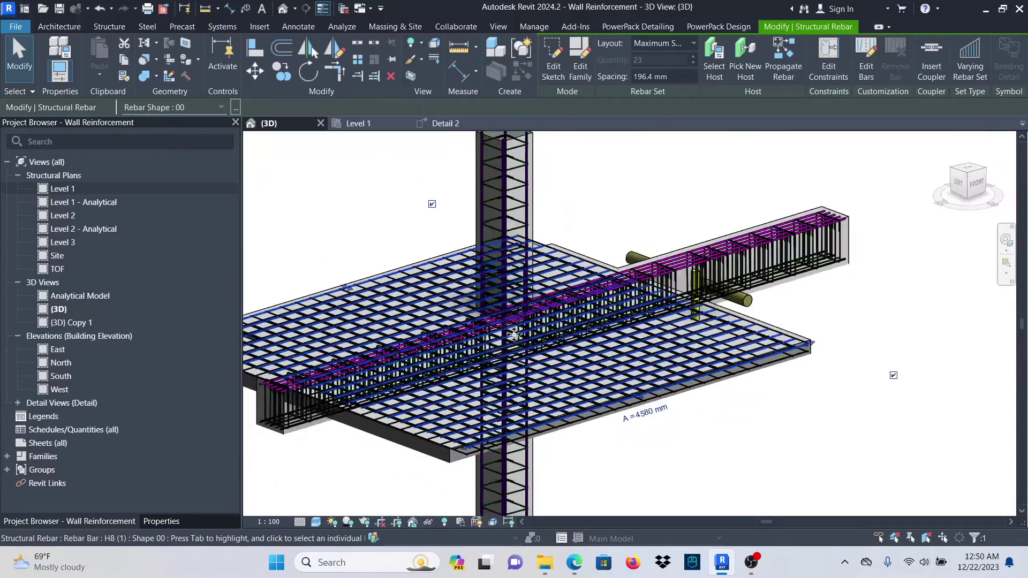
{"action": "scroll", "coordinate": [698, 313], "scroll_direction": "up", "scroll_amount": 4}
{"action": "scroll", "coordinate": [628, 327], "scroll_direction": "down", "scroll_amount": 2}
- Open the Level 1 plan and examine where the wall's 16T bar set passes through the column section
{"action": "left_click", "coordinate": [365, 127]}
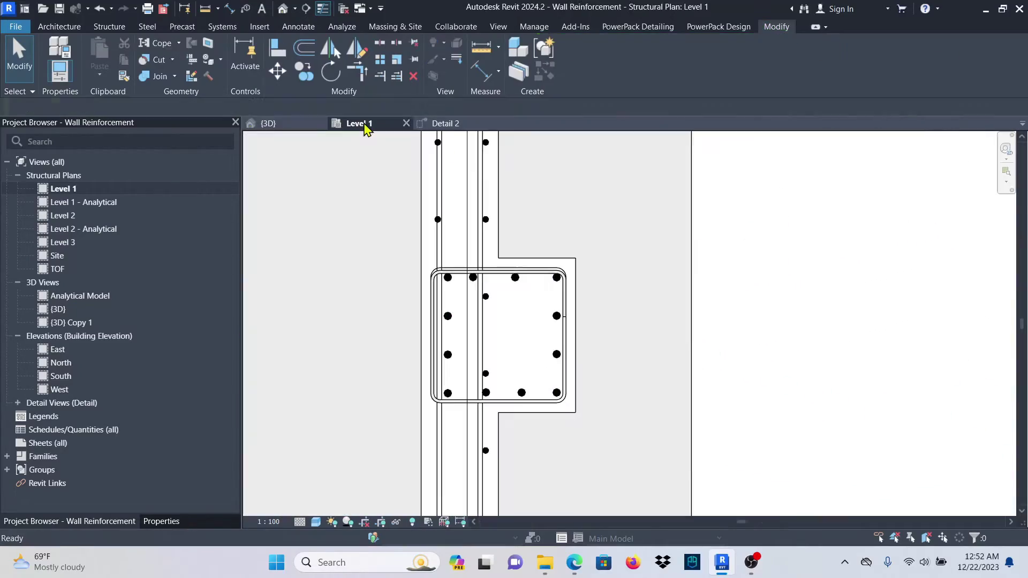
{"action": "scroll", "coordinate": [471, 225], "scroll_direction": "down", "scroll_amount": 3}
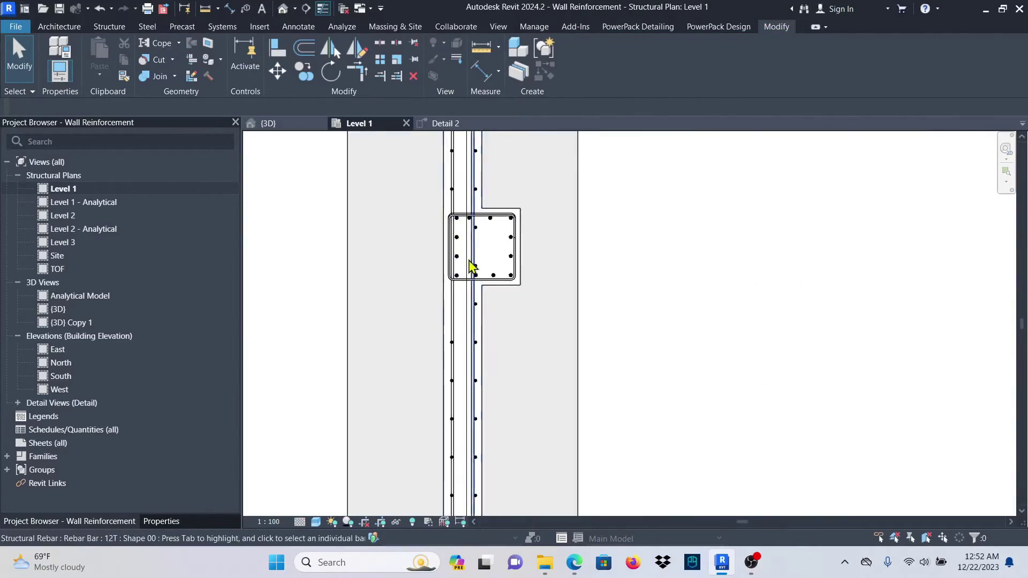
{"action": "scroll", "coordinate": [474, 276], "scroll_direction": "up", "scroll_amount": 5}
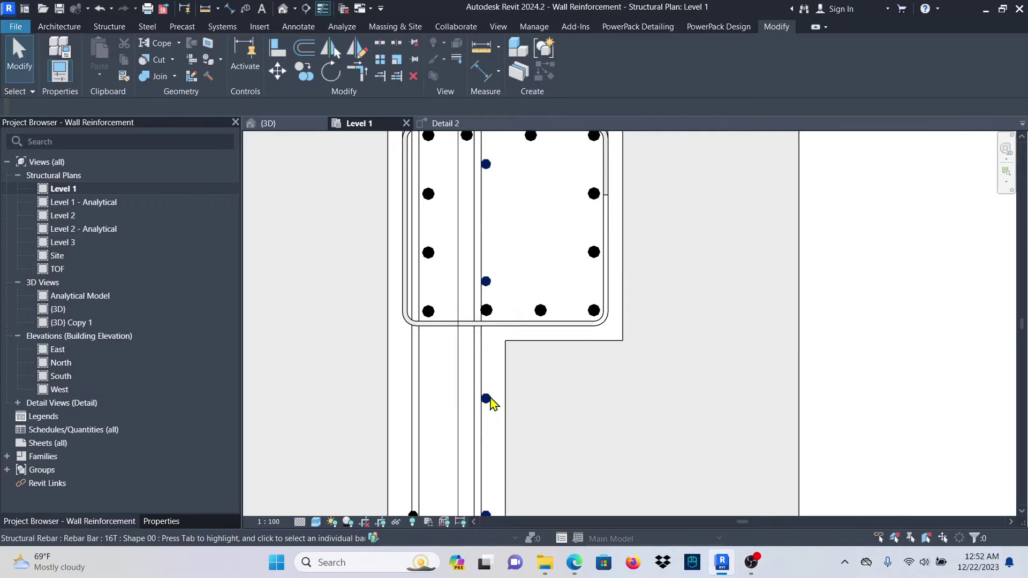
{"action": "left_click", "coordinate": [486, 403]}
{"action": "scroll", "coordinate": [479, 405], "scroll_direction": "down", "scroll_amount": 2}
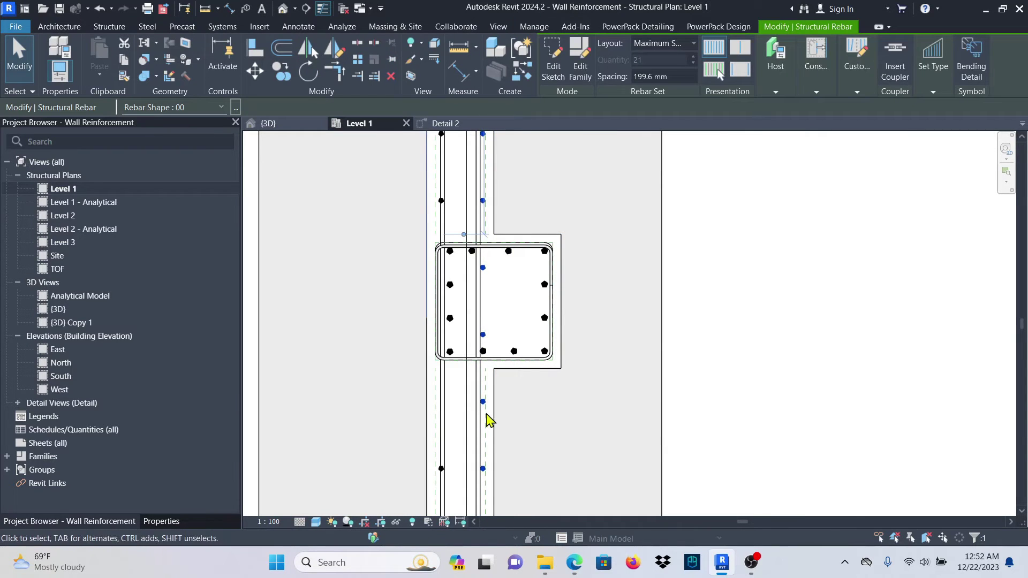
{"action": "scroll", "coordinate": [454, 299], "scroll_direction": "down", "scroll_amount": 2}
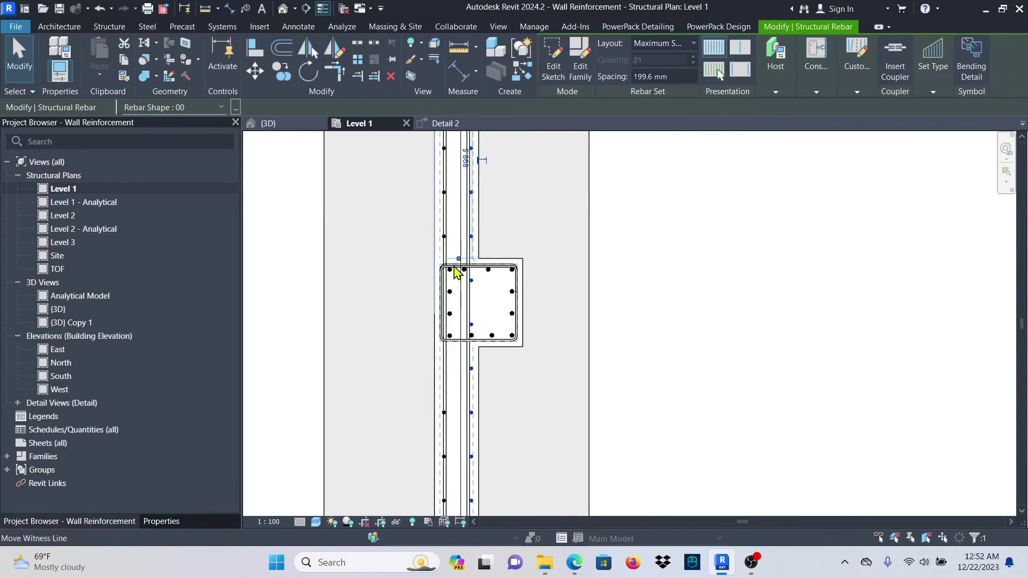
{"action": "scroll", "coordinate": [473, 290], "scroll_direction": "up", "scroll_amount": 4}
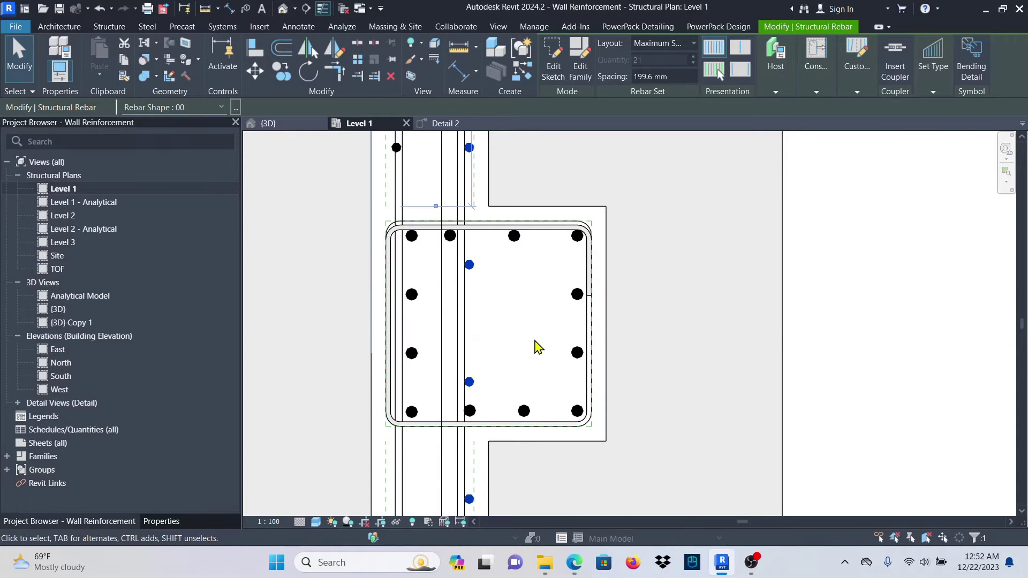
{"action": "left_click", "coordinate": [706, 316]}
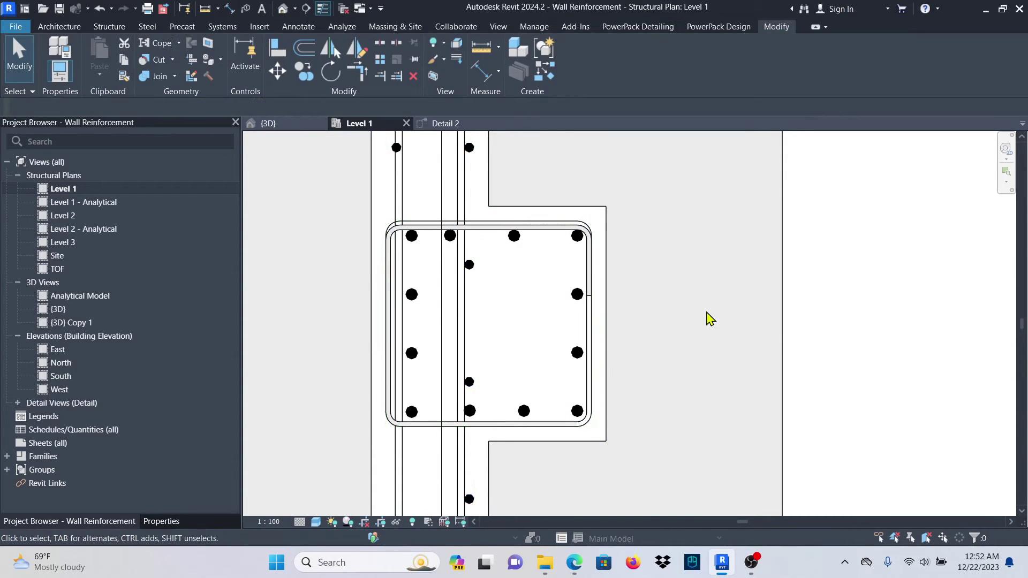
- Edit the wall's 16T bar set to remove the two individual bars inside the column, and finish the bar editing
{"action": "left_click", "coordinate": [499, 298]}
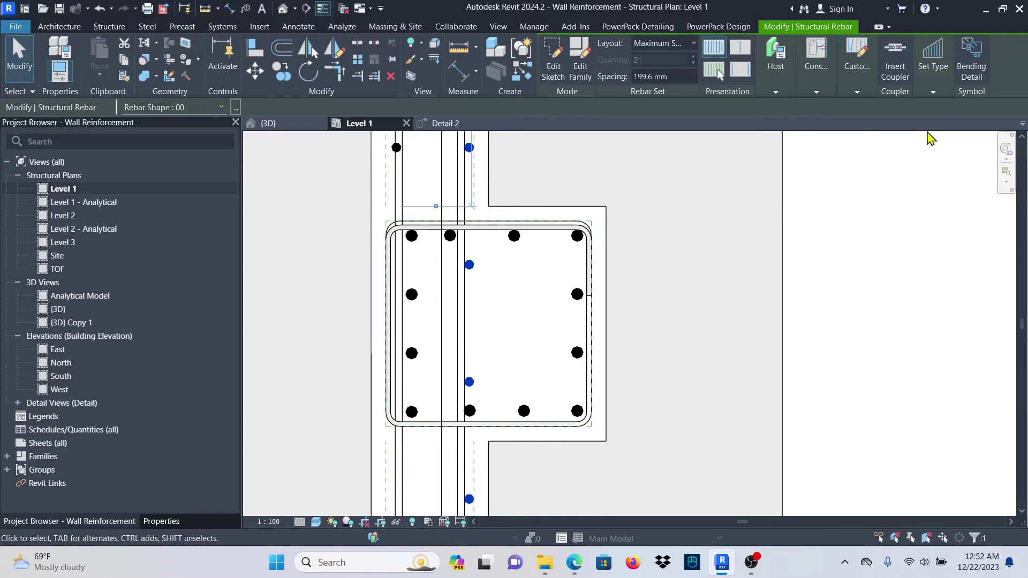
{"action": "left_click", "coordinate": [858, 93]}
{"action": "left_click", "coordinate": [851, 115]}
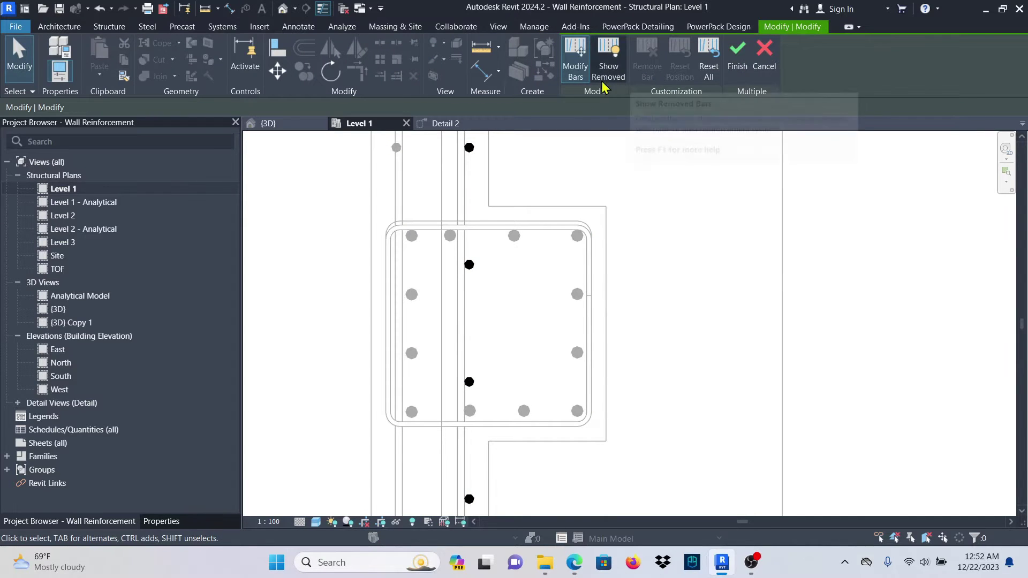
{"action": "left_click", "coordinate": [577, 65]}
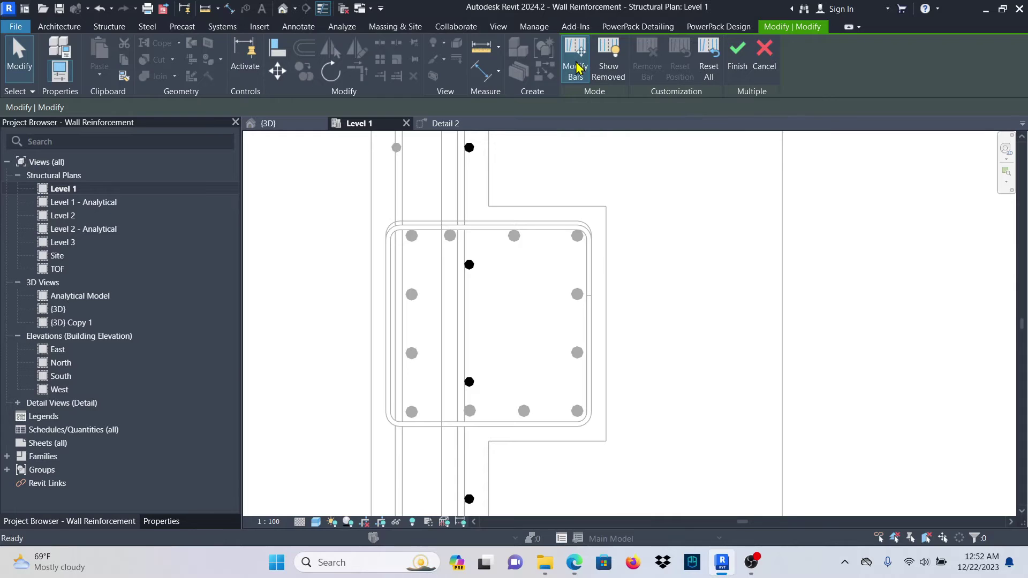
{"action": "left_click", "coordinate": [469, 263]}
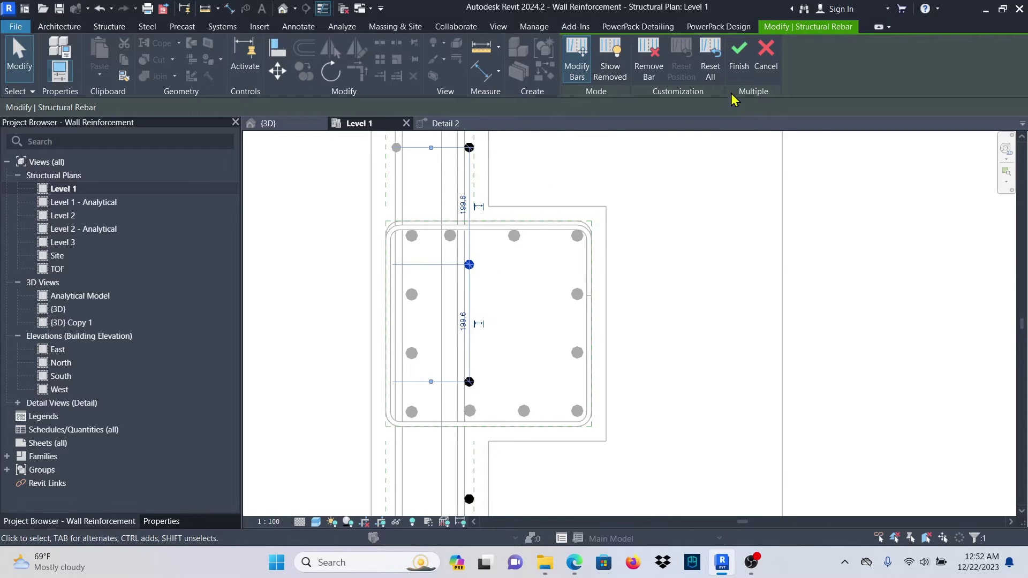
{"action": "left_click", "coordinate": [648, 59]}
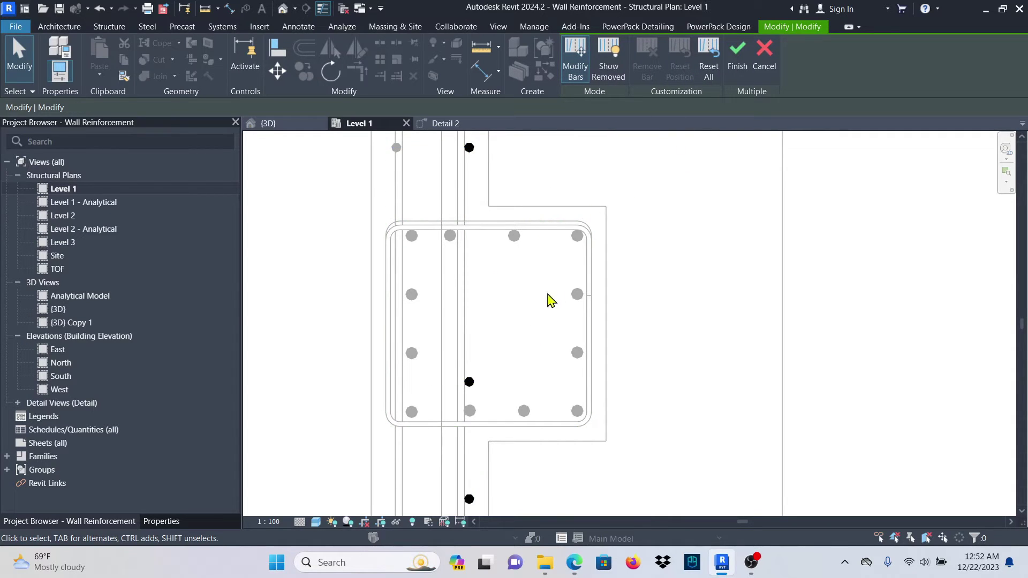
{"action": "left_click", "coordinate": [473, 383]}
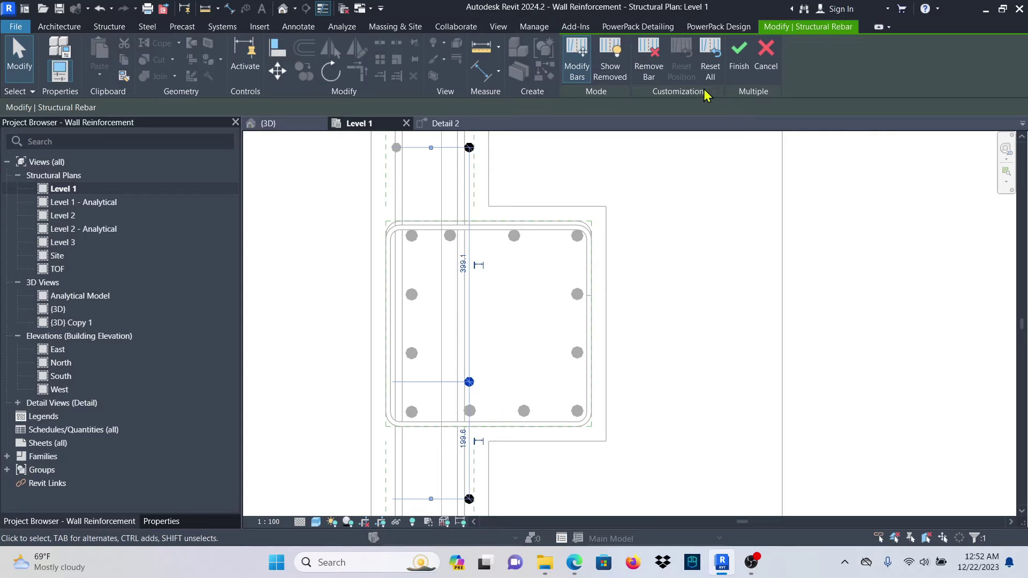
{"action": "left_click", "coordinate": [649, 58]}
{"action": "left_click", "coordinate": [738, 59]}
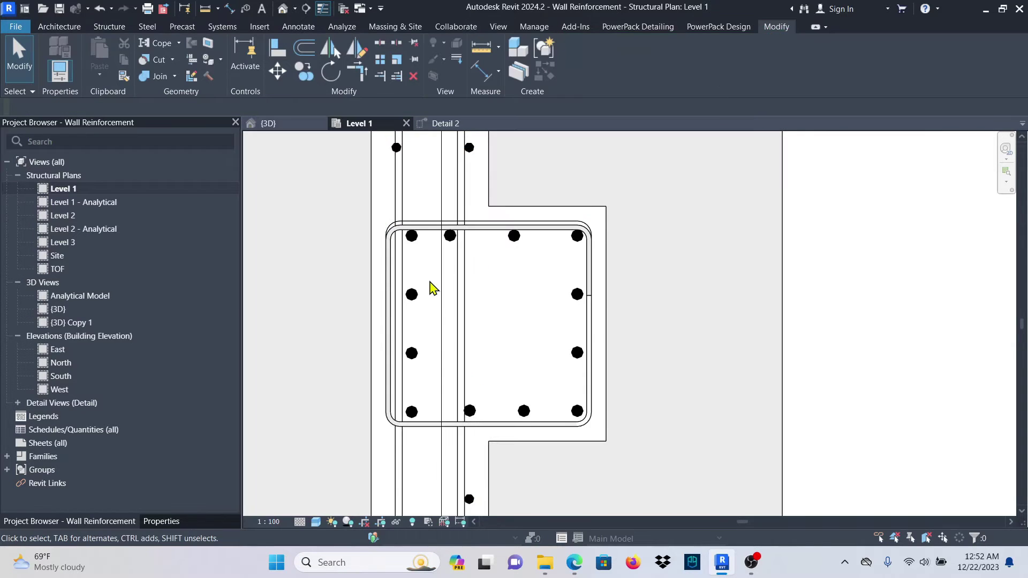
- Select the edited 16T wall bar set and check its remaining bars on both sides of the column in plan
{"action": "scroll", "coordinate": [485, 418], "scroll_direction": "up", "scroll_amount": 4}
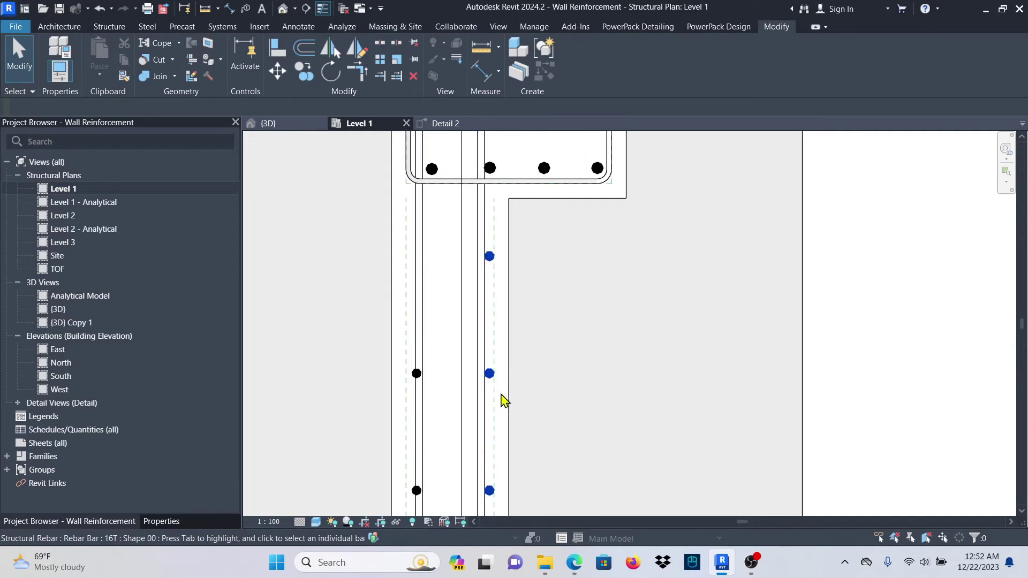
{"action": "left_click", "coordinate": [501, 396]}
{"action": "scroll", "coordinate": [504, 422], "scroll_direction": "down", "scroll_amount": 4}
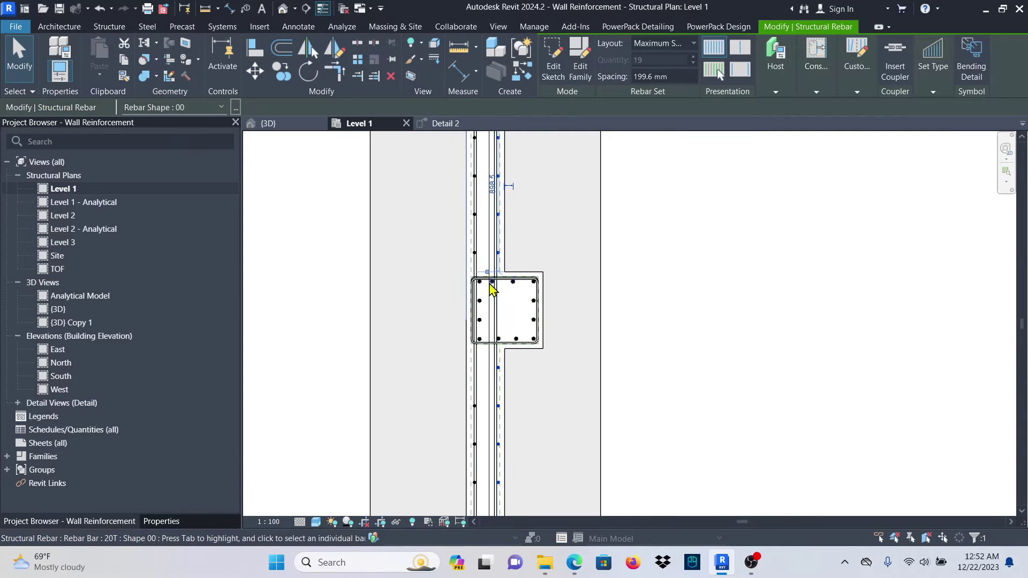
{"action": "scroll", "coordinate": [501, 313], "scroll_direction": "up", "scroll_amount": 3}
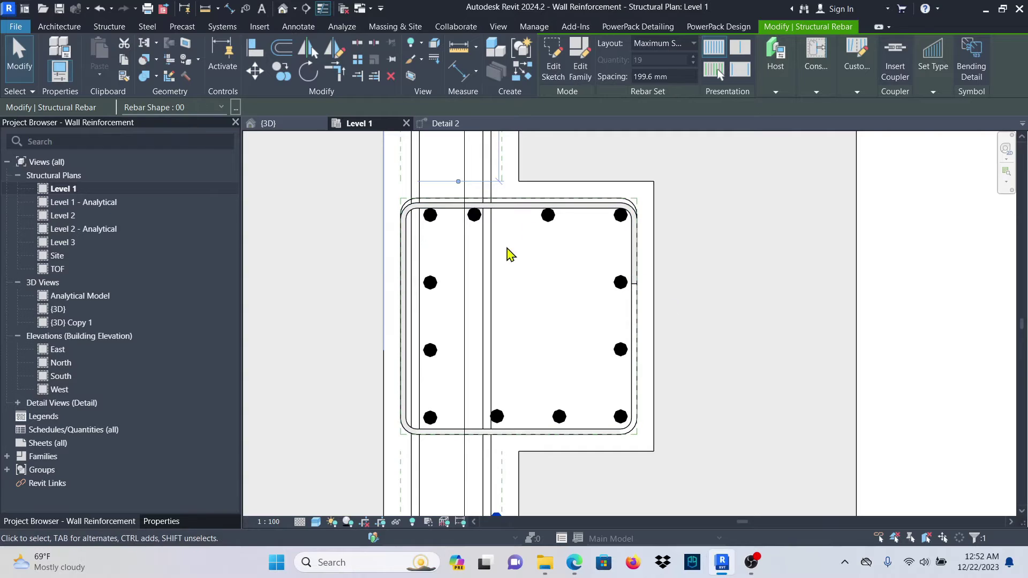
{"action": "scroll", "coordinate": [476, 357], "scroll_direction": "down", "scroll_amount": 3}
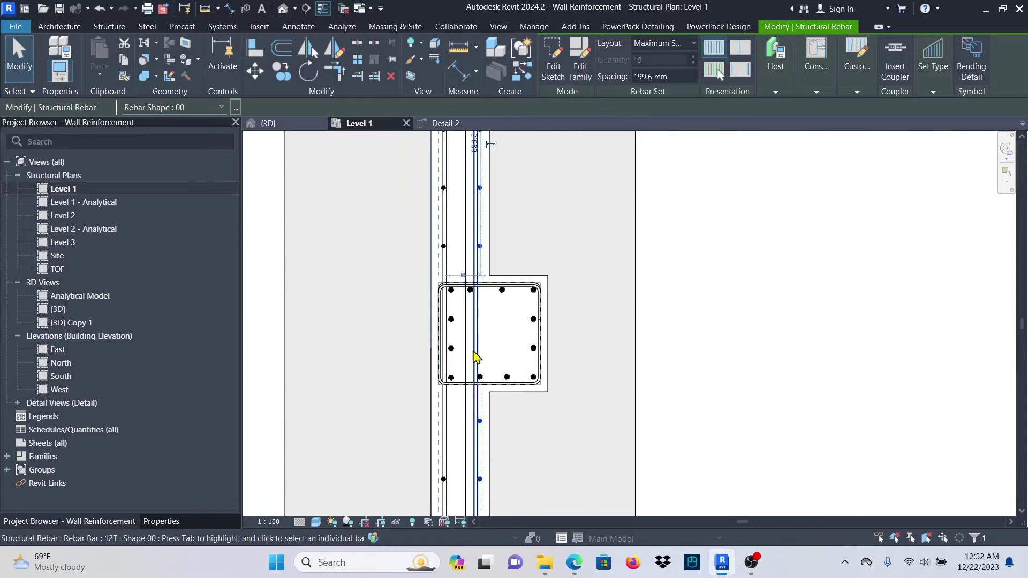
{"action": "scroll", "coordinate": [475, 358], "scroll_direction": "down", "scroll_amount": 2}
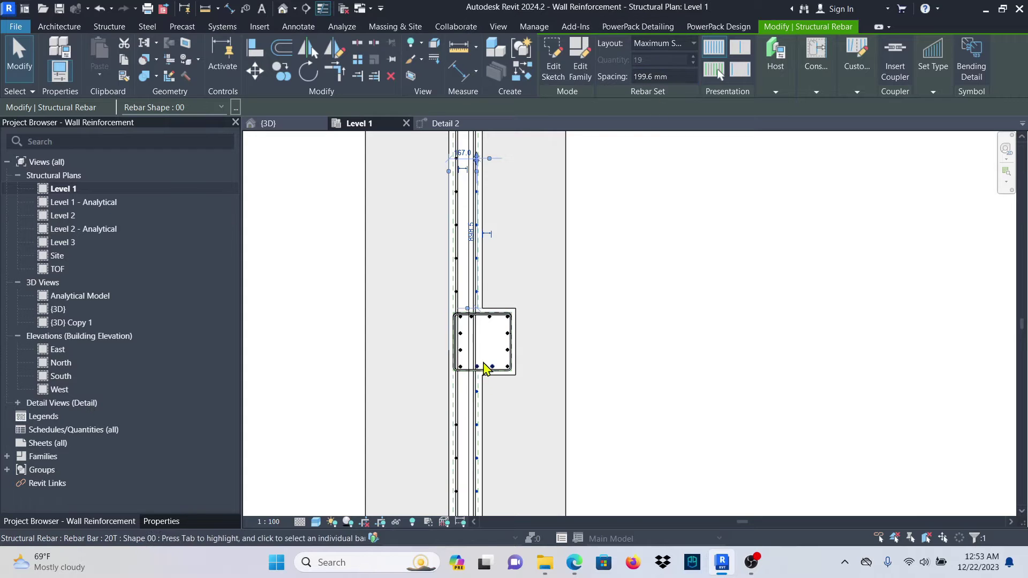
{"action": "scroll", "coordinate": [485, 369], "scroll_direction": "up", "scroll_amount": 2}
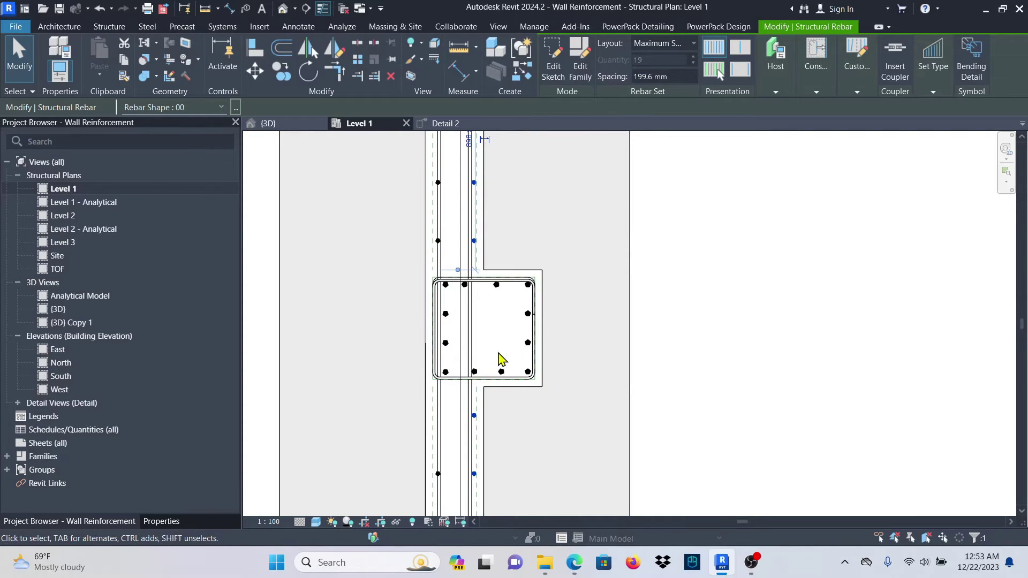
- Open the Detail 2 view and select the 16T beam top bar set to inspect where it crosses the column bars
{"action": "left_click", "coordinate": [447, 124]}
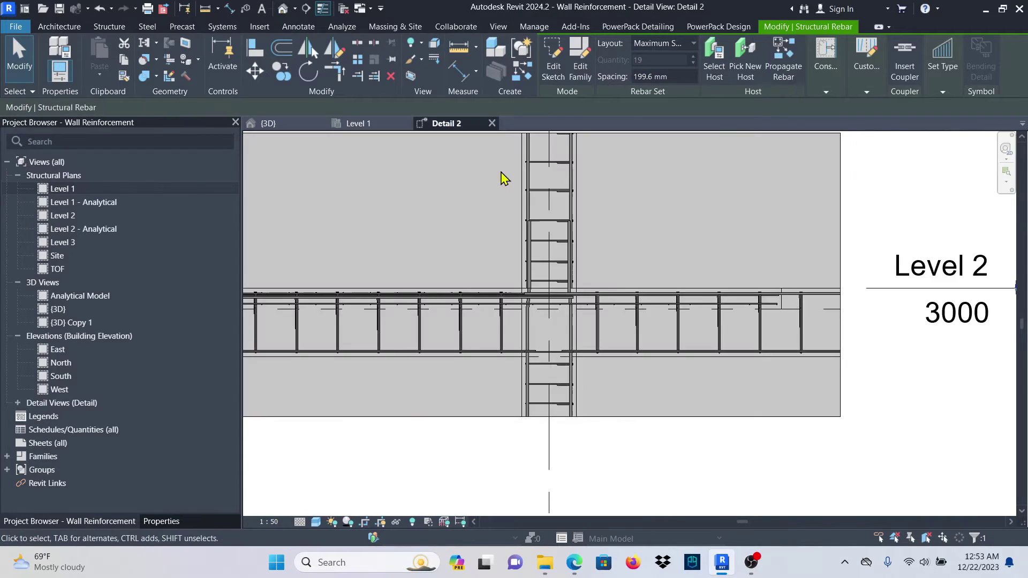
{"action": "scroll", "coordinate": [552, 302], "scroll_direction": "down", "scroll_amount": 2}
{"action": "scroll", "coordinate": [568, 292], "scroll_direction": "down", "scroll_amount": 1}
{"action": "scroll", "coordinate": [557, 292], "scroll_direction": "up", "scroll_amount": 5}
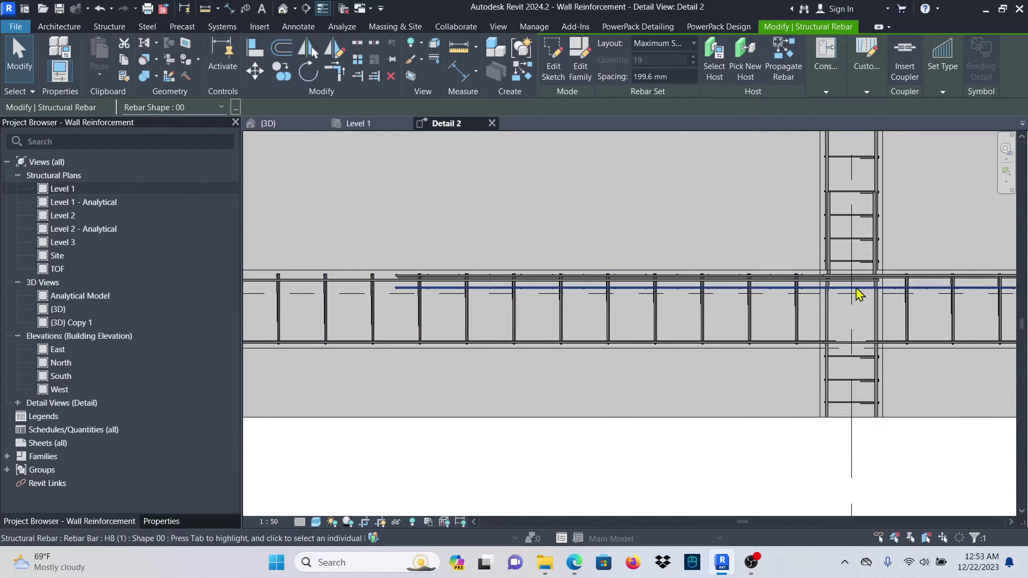
{"action": "scroll", "coordinate": [857, 292], "scroll_direction": "up", "scroll_amount": 5}
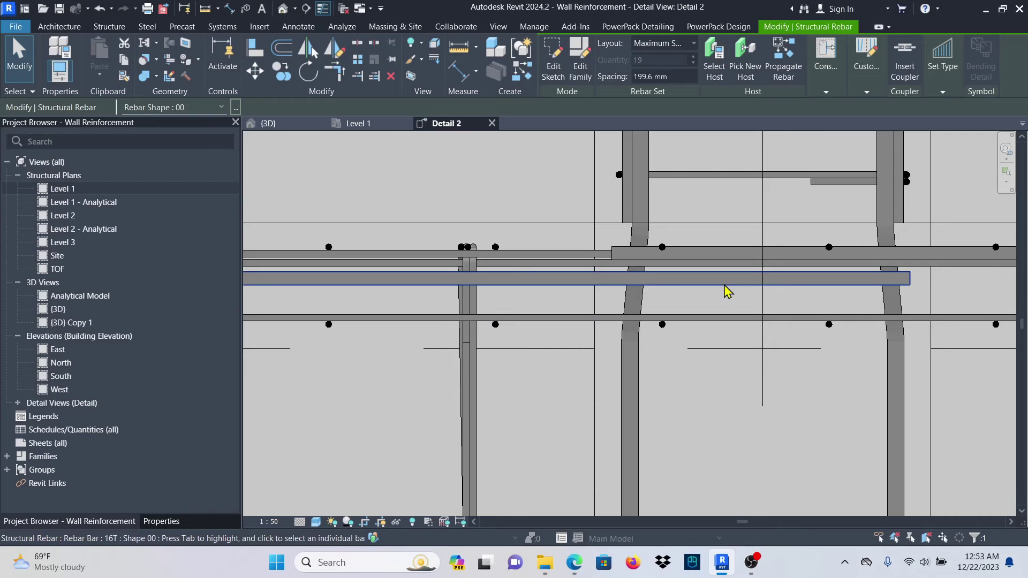
{"action": "left_click", "coordinate": [726, 280]}
{"action": "scroll", "coordinate": [714, 289], "scroll_direction": "down", "scroll_amount": 2}
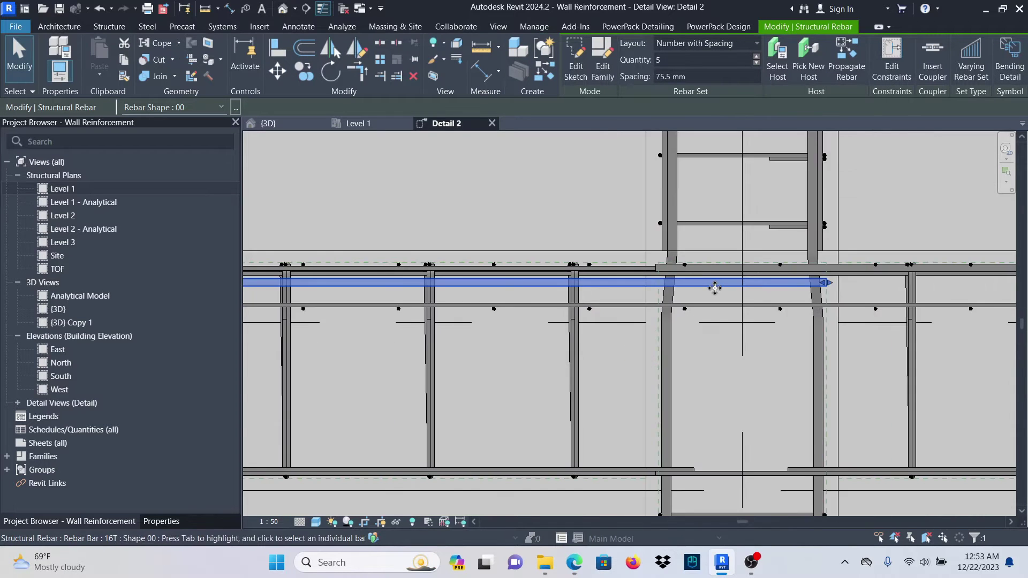
{"action": "scroll", "coordinate": [715, 288], "scroll_direction": "down", "scroll_amount": 4}
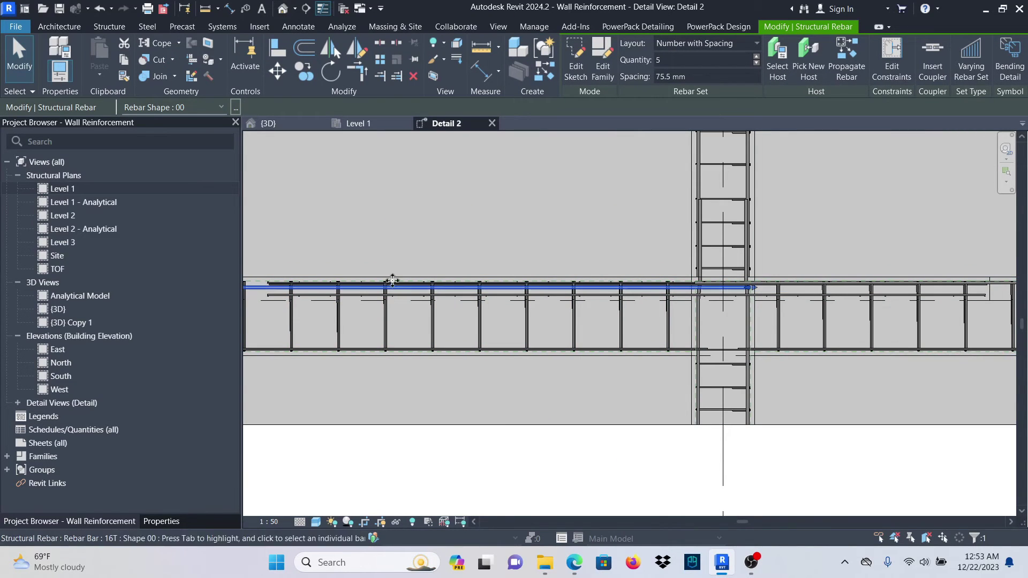
- Examine the beam's top bars and stirrups on both sides of the column, out to the beam end at Level 2
{"action": "scroll", "coordinate": [753, 378], "scroll_direction": "up", "scroll_amount": 3}
{"action": "scroll", "coordinate": [669, 374], "scroll_direction": "down", "scroll_amount": 2}
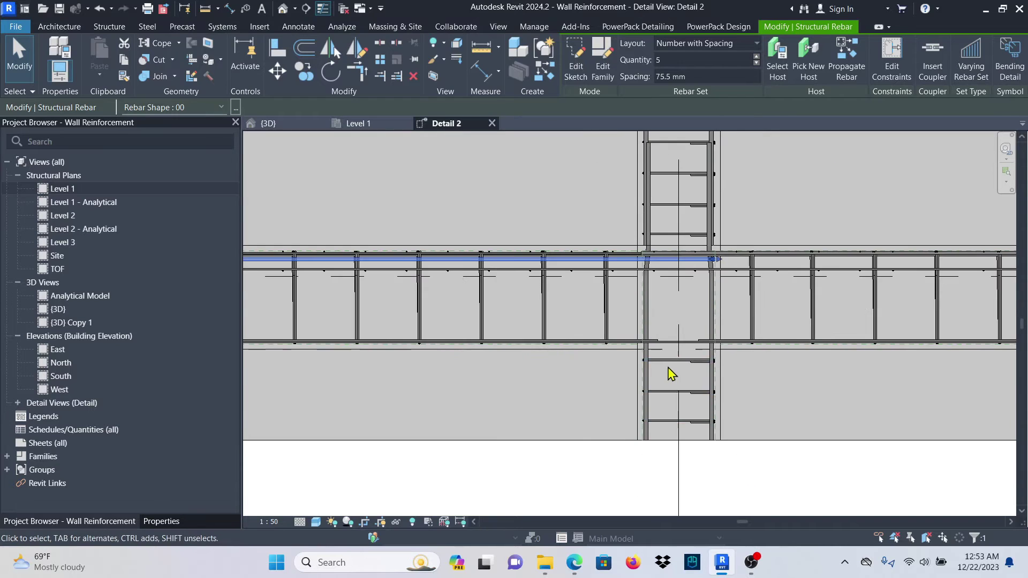
{"action": "scroll", "coordinate": [607, 268], "scroll_direction": "up", "scroll_amount": 5}
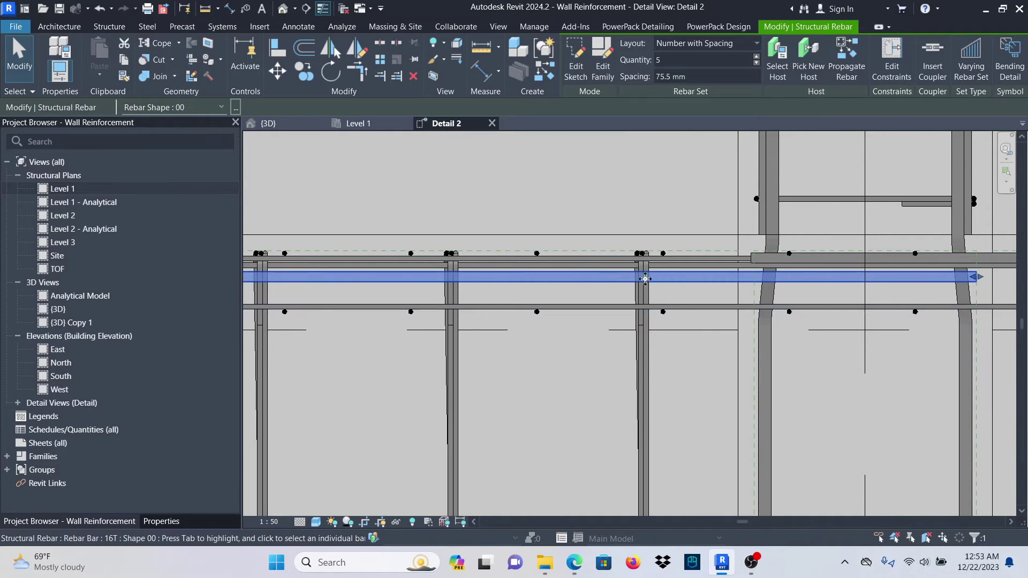
{"action": "scroll", "coordinate": [645, 271], "scroll_direction": "down", "scroll_amount": 2}
{"action": "scroll", "coordinate": [567, 282], "scroll_direction": "down", "scroll_amount": 2}
{"action": "scroll", "coordinate": [910, 281], "scroll_direction": "up", "scroll_amount": 5}
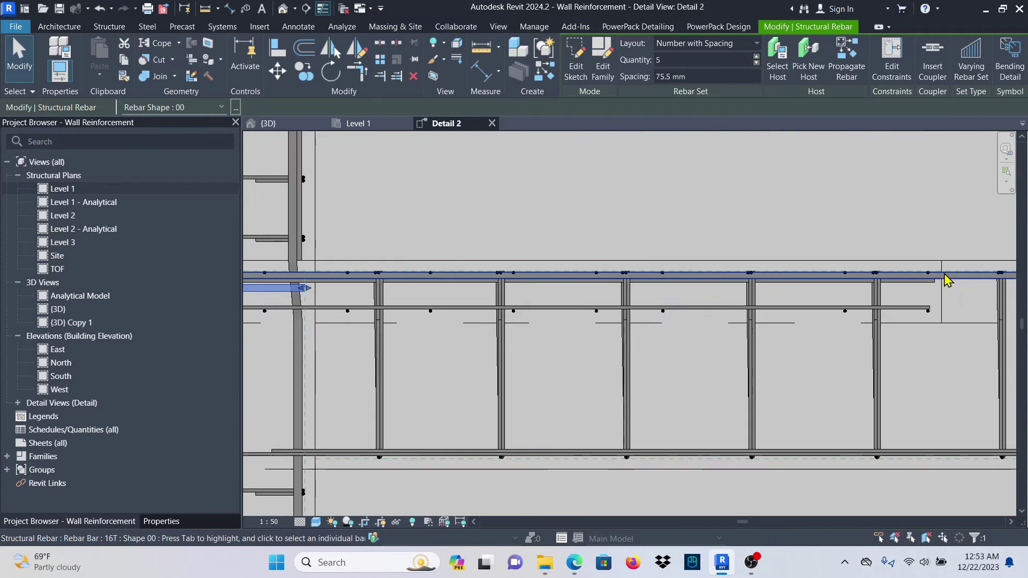
{"action": "scroll", "coordinate": [505, 283], "scroll_direction": "down", "scroll_amount": 3}
{"action": "scroll", "coordinate": [771, 326], "scroll_direction": "up", "scroll_amount": 4}
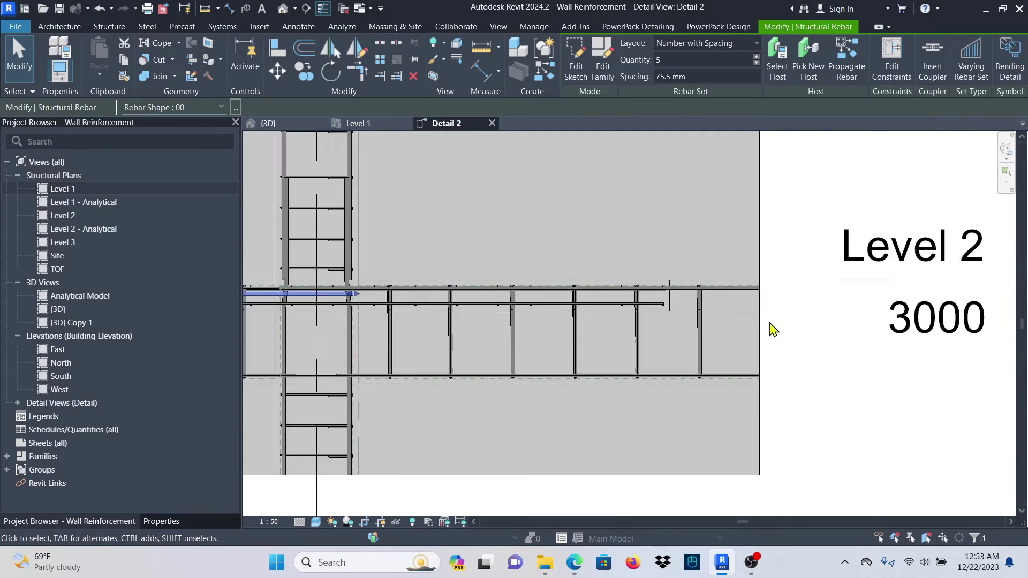
- Select the beam's lower bottom bar set of 3 bars ending left of the column and create a displacement set from it
{"action": "scroll", "coordinate": [498, 359], "scroll_direction": "up", "scroll_amount": 4}
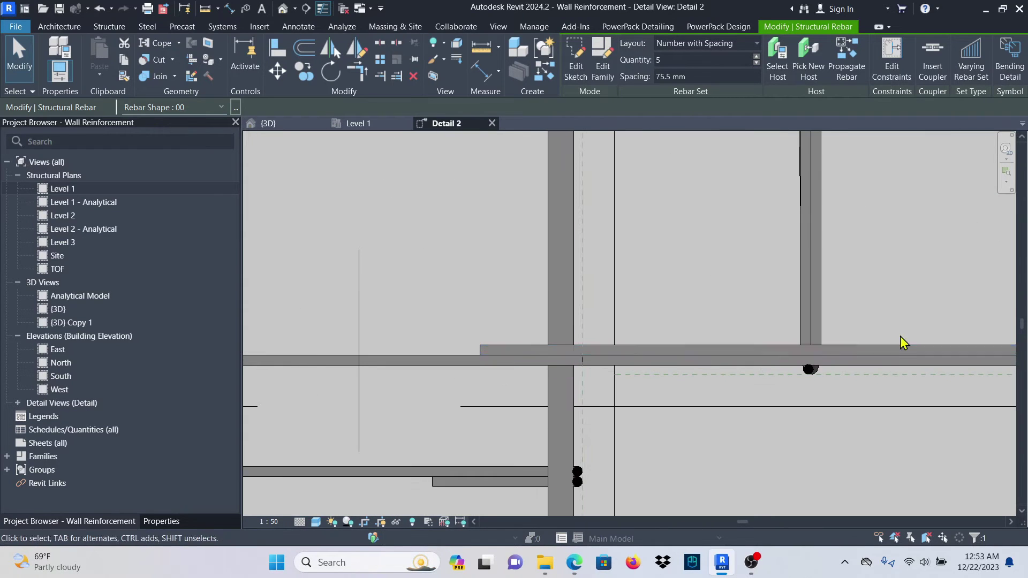
{"action": "scroll", "coordinate": [883, 338], "scroll_direction": "down", "scroll_amount": 2}
{"action": "scroll", "coordinate": [689, 351], "scroll_direction": "down", "scroll_amount": 2}
{"action": "scroll", "coordinate": [701, 339], "scroll_direction": "up", "scroll_amount": 4}
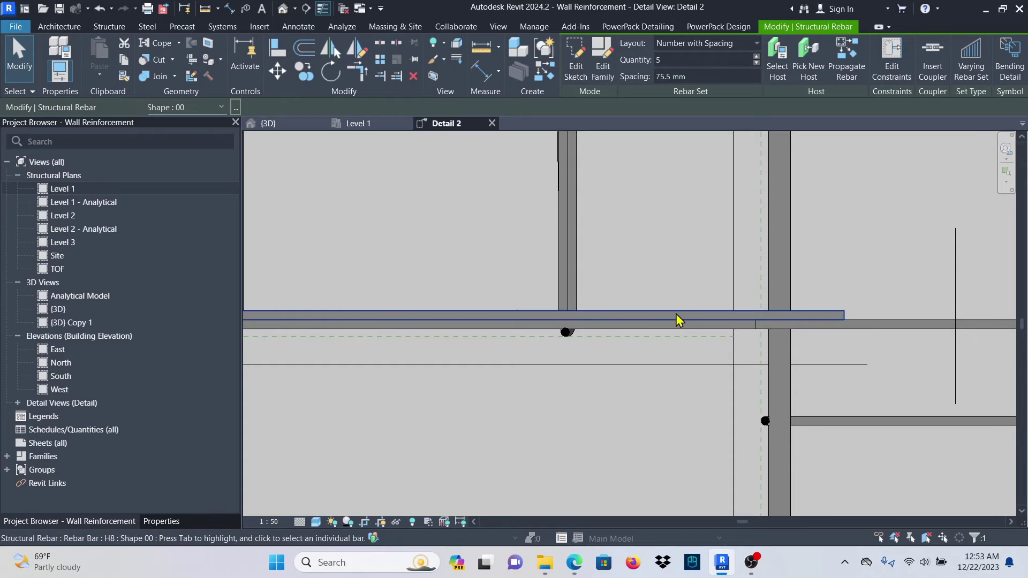
{"action": "left_click", "coordinate": [465, 321]}
{"action": "scroll", "coordinate": [466, 326], "scroll_direction": "down", "scroll_amount": 2}
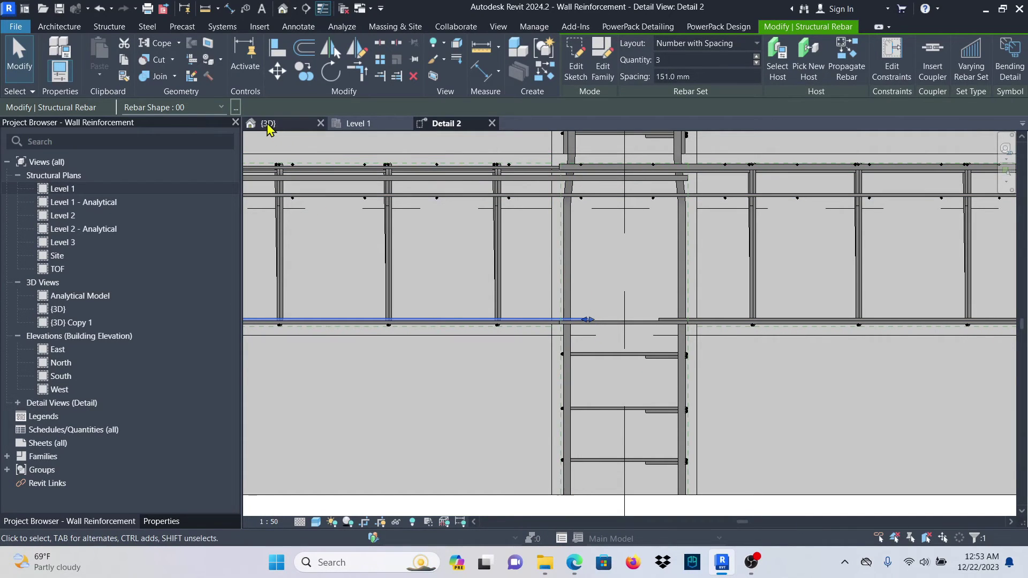
{"action": "scroll", "coordinate": [527, 316], "scroll_direction": "up", "scroll_amount": 5}
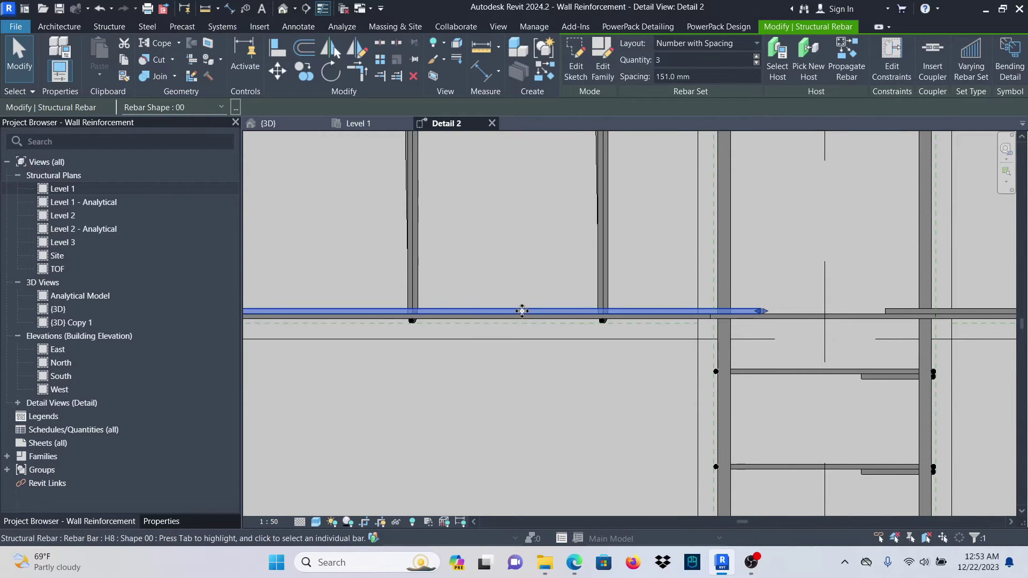
{"action": "left_click", "coordinate": [455, 45]}
- Displace the left bottom bar set vertically upward by about 55 mm and clear the selection
{"action": "scroll", "coordinate": [681, 343], "scroll_direction": "down", "scroll_amount": 4}
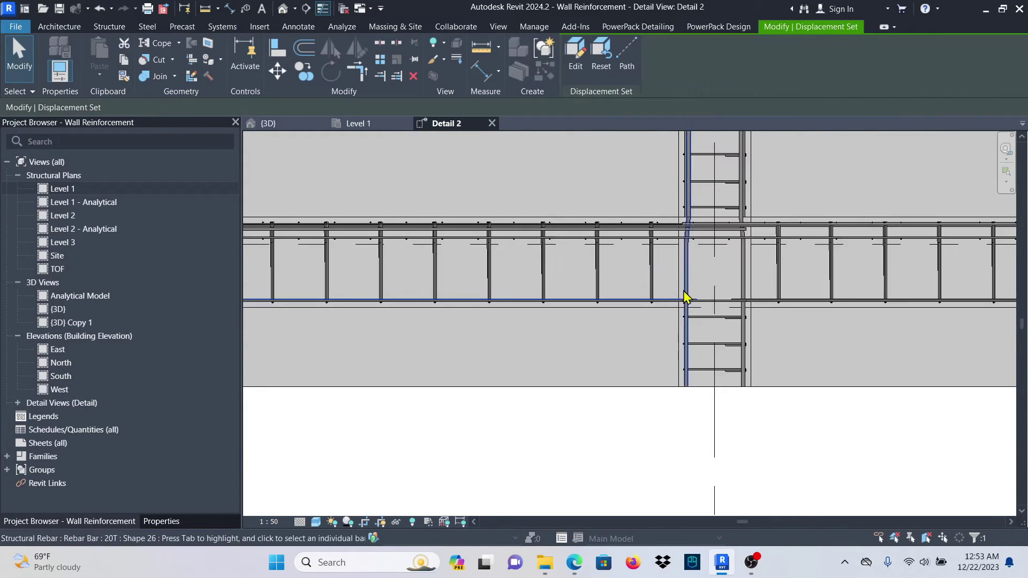
{"action": "scroll", "coordinate": [478, 289], "scroll_direction": "up", "scroll_amount": 4}
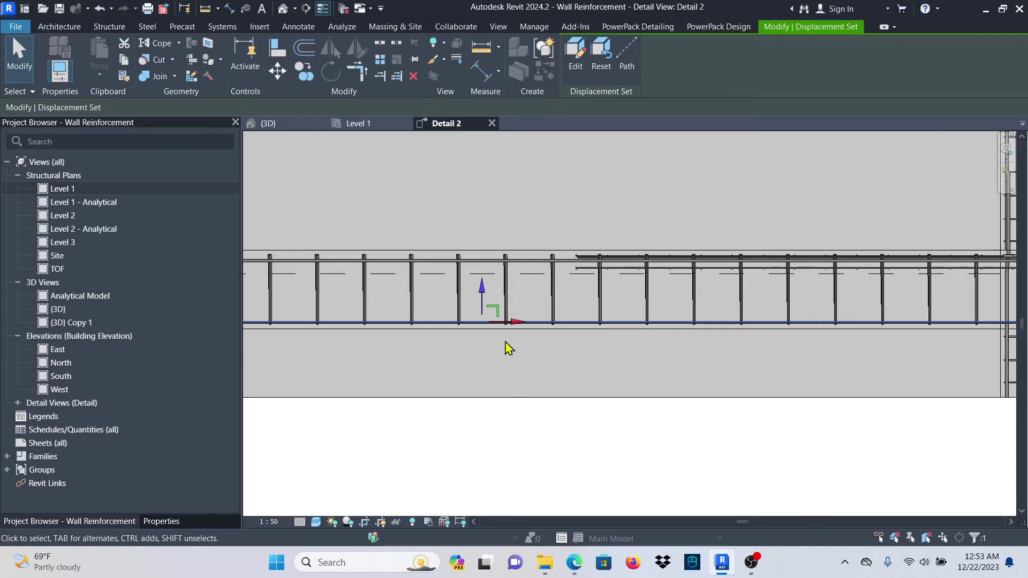
{"action": "scroll", "coordinate": [492, 299], "scroll_direction": "up", "scroll_amount": 2}
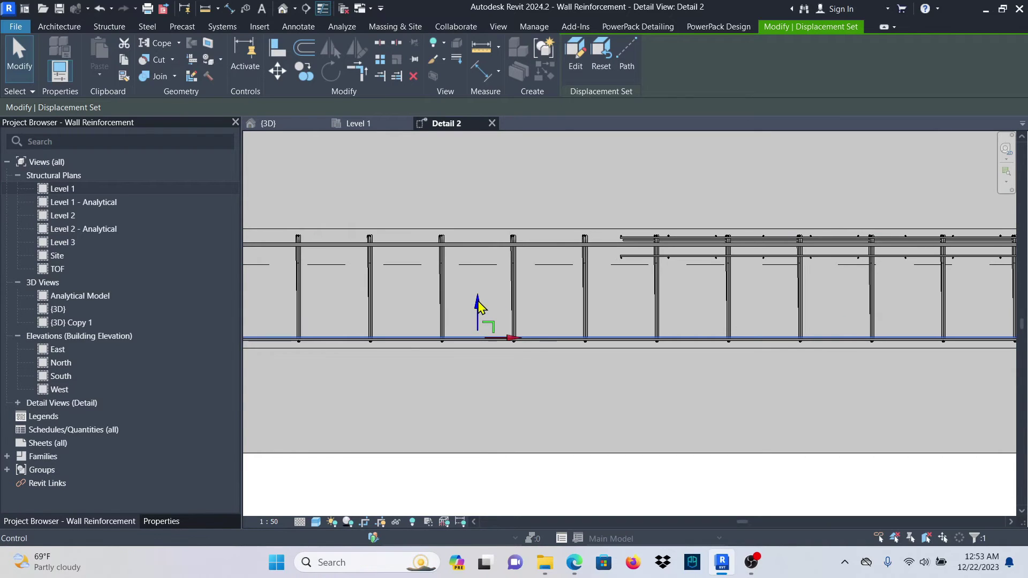
{"action": "left_click_drag", "start_coordinate": [479, 307], "coordinate": [478, 289]}
{"action": "scroll", "coordinate": [450, 306], "scroll_direction": "down", "scroll_amount": 3}
{"action": "key", "text": "Escape"}
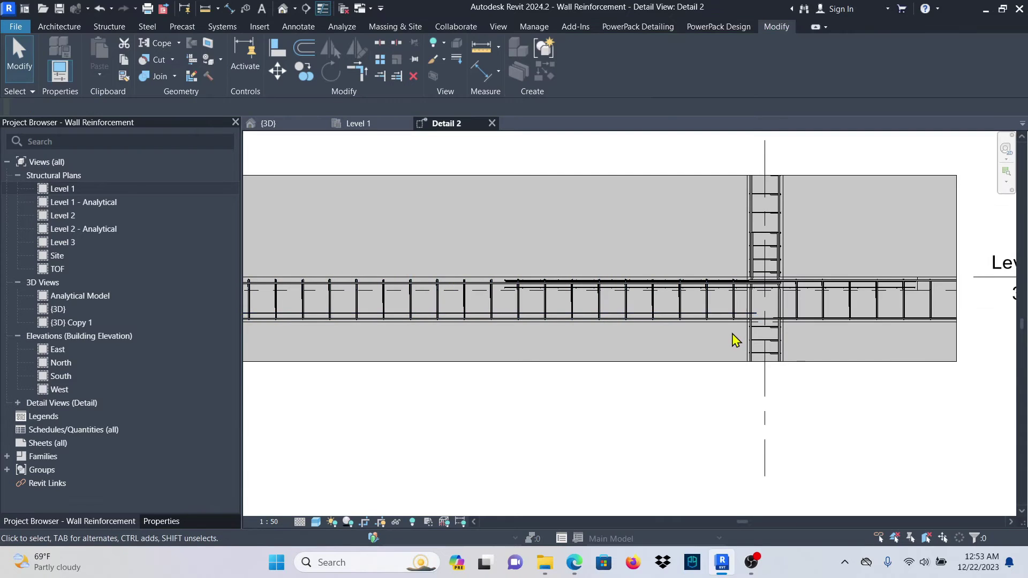
- Displace the 3-bar bottom set starting right of the column vertically upward by about 42 mm in Detail 2
{"action": "scroll", "coordinate": [735, 340], "scroll_direction": "up", "scroll_amount": 5}
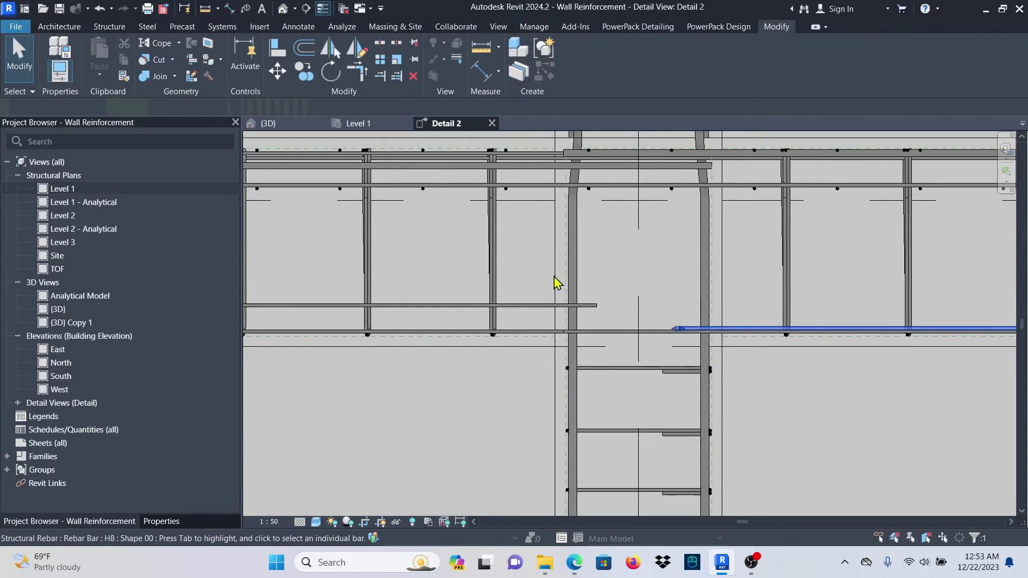
{"action": "left_click", "coordinate": [555, 283]}
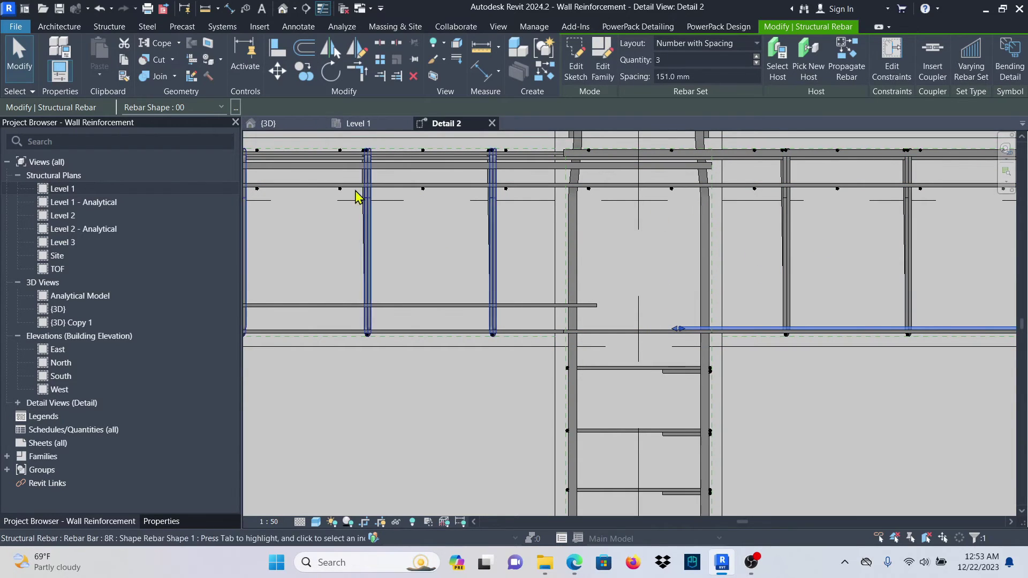
{"action": "left_click", "coordinate": [457, 50]}
{"action": "scroll", "coordinate": [358, 312], "scroll_direction": "down", "scroll_amount": 3}
{"action": "scroll", "coordinate": [357, 312], "scroll_direction": "down", "scroll_amount": 1}
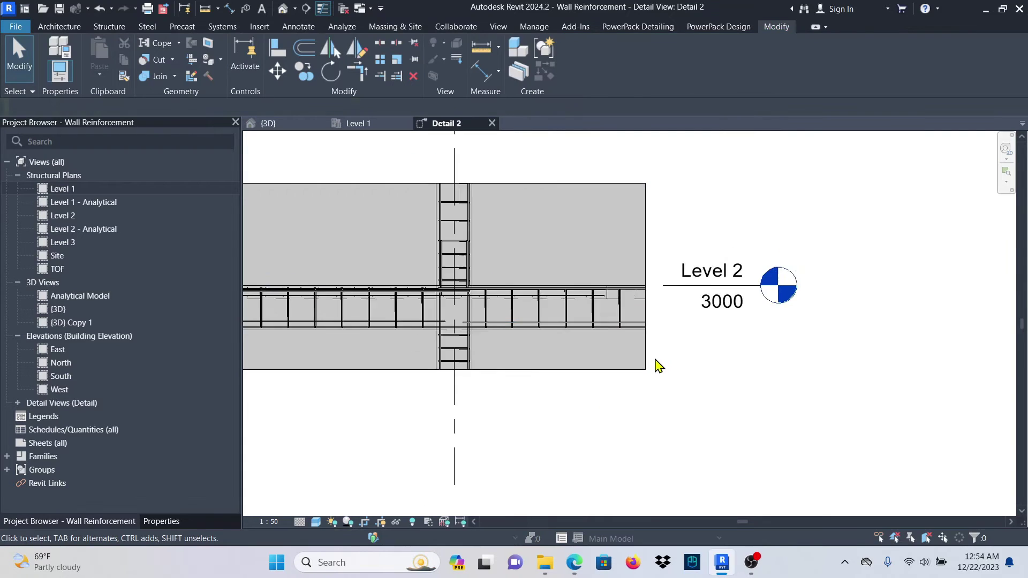
- Select both displaced bottom bar sets together with the undisplaced H8 bottom bars on both sides of the column
{"action": "scroll", "coordinate": [654, 363], "scroll_direction": "up", "scroll_amount": 2}
{"action": "scroll", "coordinate": [757, 348], "scroll_direction": "up", "scroll_amount": 2}
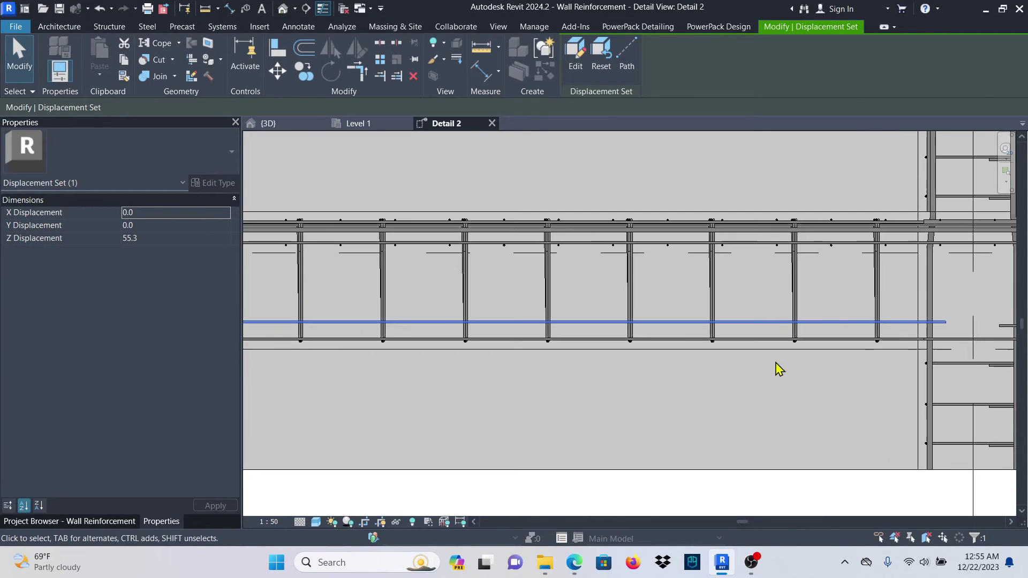
{"action": "left_click", "coordinate": [744, 337], "text": "ctrl"}
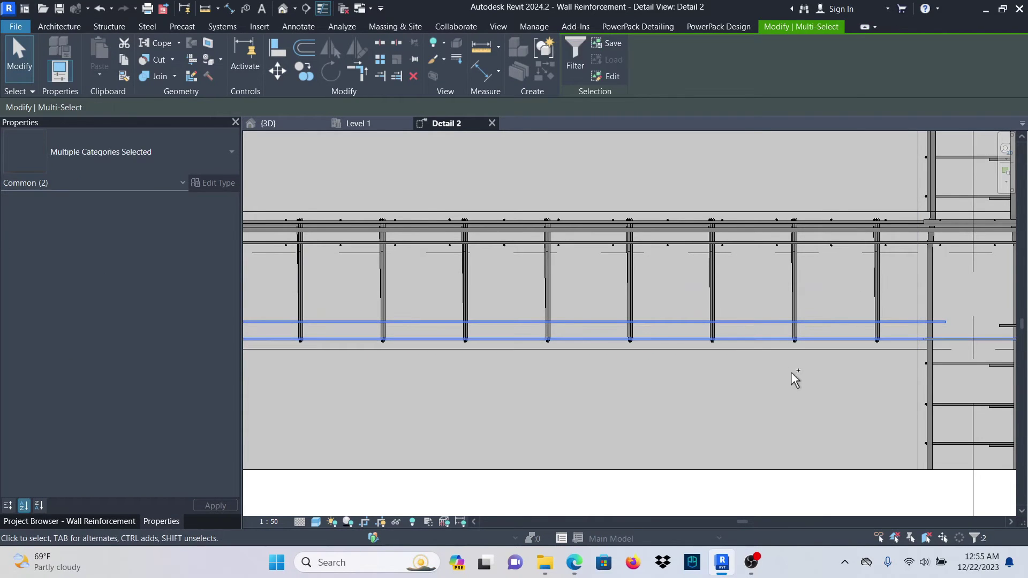
{"action": "scroll", "coordinate": [496, 315], "scroll_direction": "down", "scroll_amount": 1}
{"action": "scroll", "coordinate": [848, 328], "scroll_direction": "up", "scroll_amount": 2}
{"action": "left_click", "coordinate": [868, 312], "text": "ctrl"}
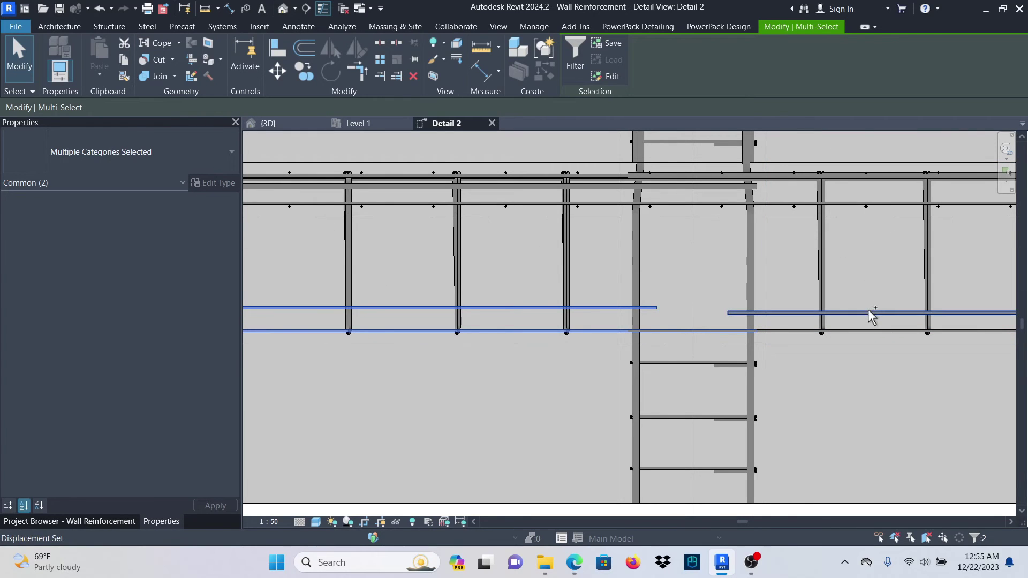
{"action": "scroll", "coordinate": [831, 349], "scroll_direction": "down", "scroll_amount": 3}
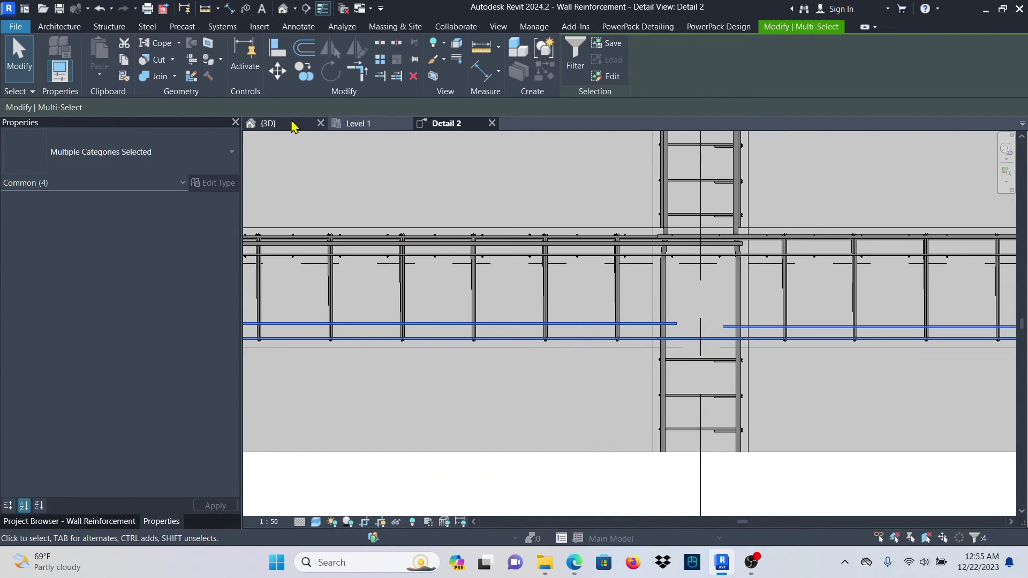
- Examine the four selected bar sets in the 3D front view to check their actual positions along the beam and at the column
{"action": "left_click", "coordinate": [272, 123]}
{"action": "scroll", "coordinate": [543, 332], "scroll_direction": "up", "scroll_amount": 5}
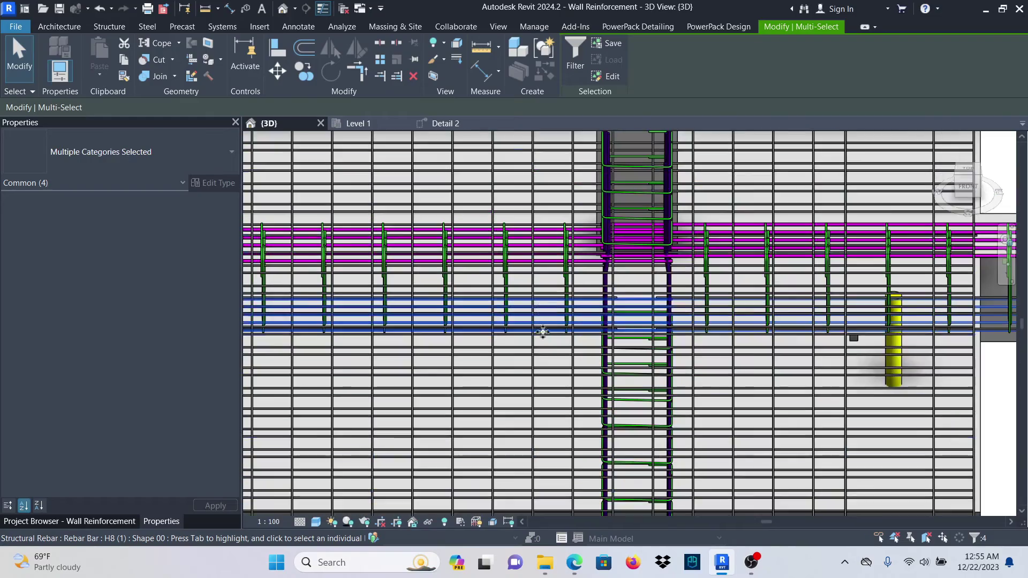
{"action": "middle_click_drag", "start_coordinate": [498, 396], "coordinate": [504, 288], "text": "shift"}
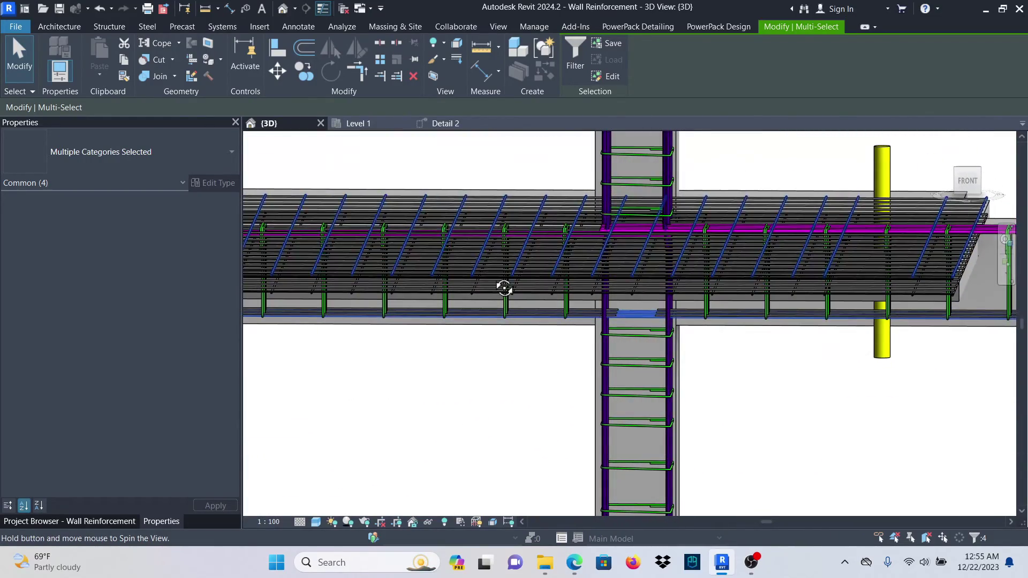
{"action": "left_click", "coordinate": [970, 185]}
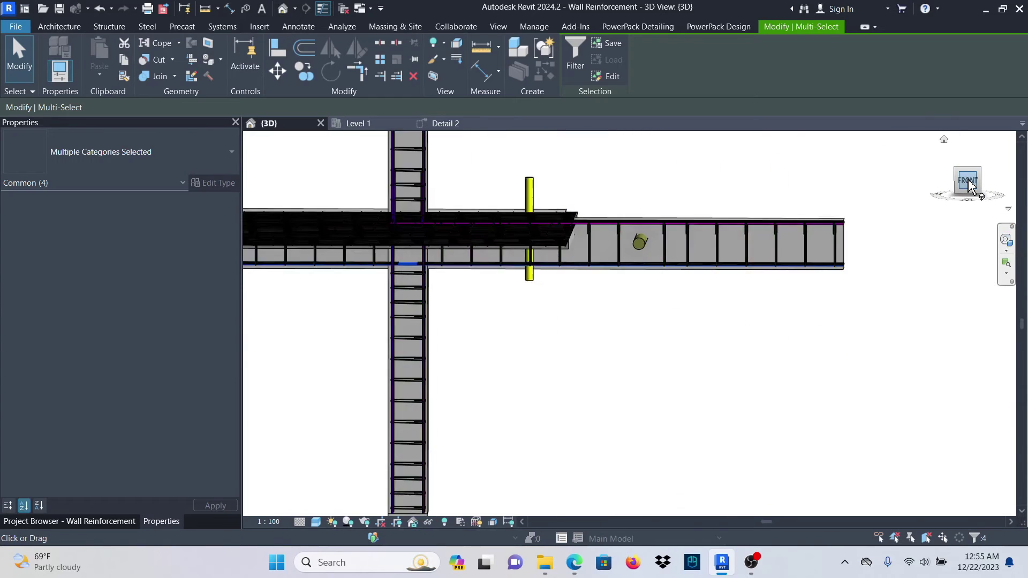
{"action": "scroll", "coordinate": [514, 335], "scroll_direction": "up", "scroll_amount": 4}
{"action": "scroll", "coordinate": [521, 343], "scroll_direction": "up", "scroll_amount": 10}
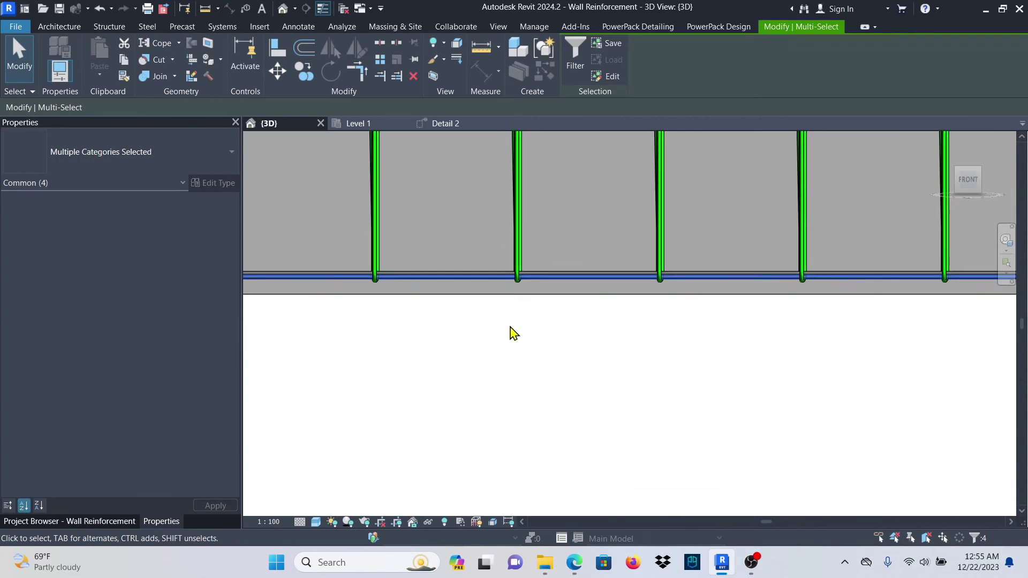
{"action": "scroll", "coordinate": [351, 299], "scroll_direction": "down", "scroll_amount": 8}
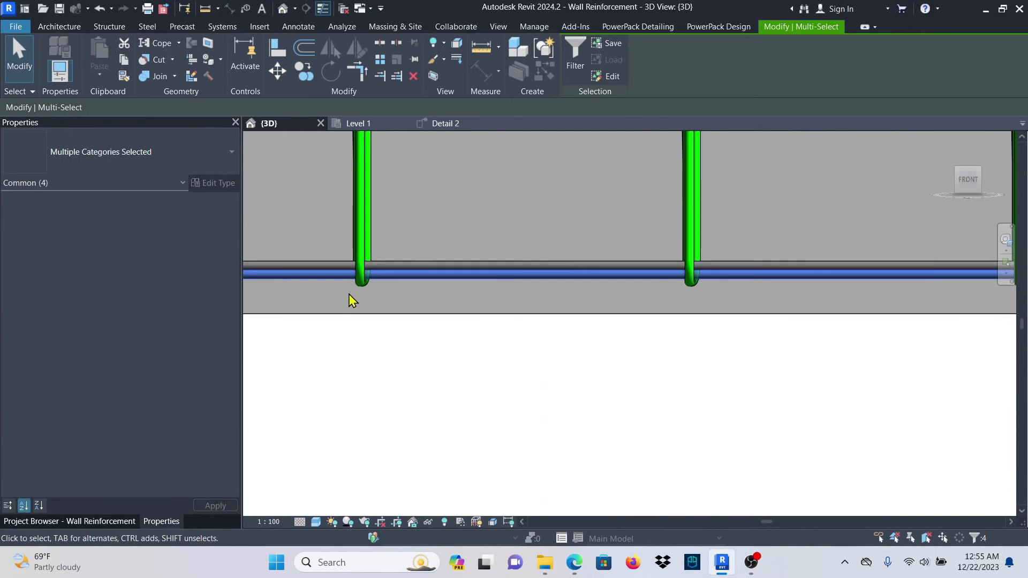
{"action": "scroll", "coordinate": [780, 314], "scroll_direction": "up", "scroll_amount": 5}
{"action": "scroll", "coordinate": [814, 296], "scroll_direction": "up", "scroll_amount": 2}
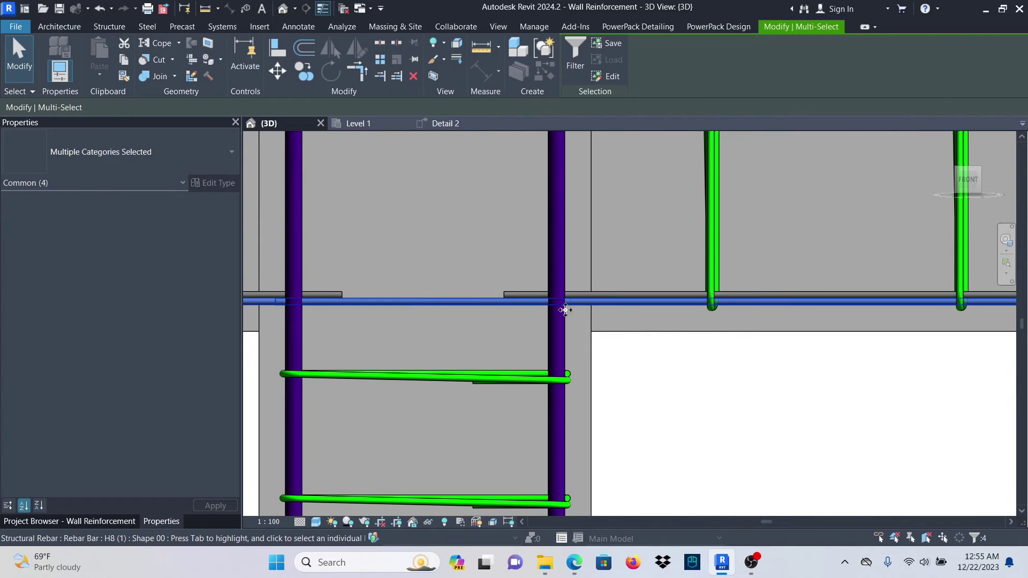
- Return to the Detail 2 view and select only the left displaced bar set to review its displacement values
{"action": "left_click", "coordinate": [445, 124]}
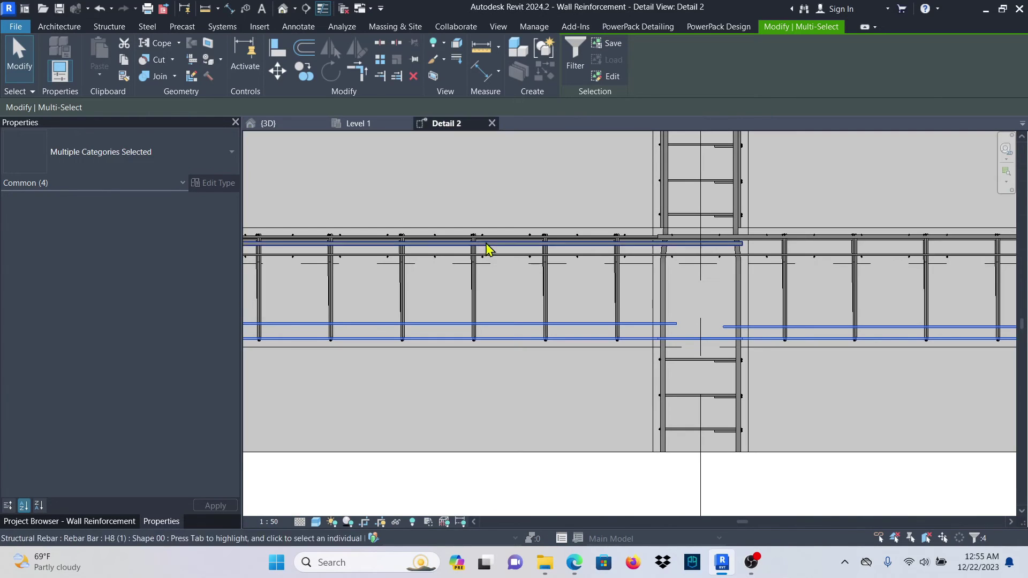
{"action": "scroll", "coordinate": [632, 270], "scroll_direction": "down", "scroll_amount": 2}
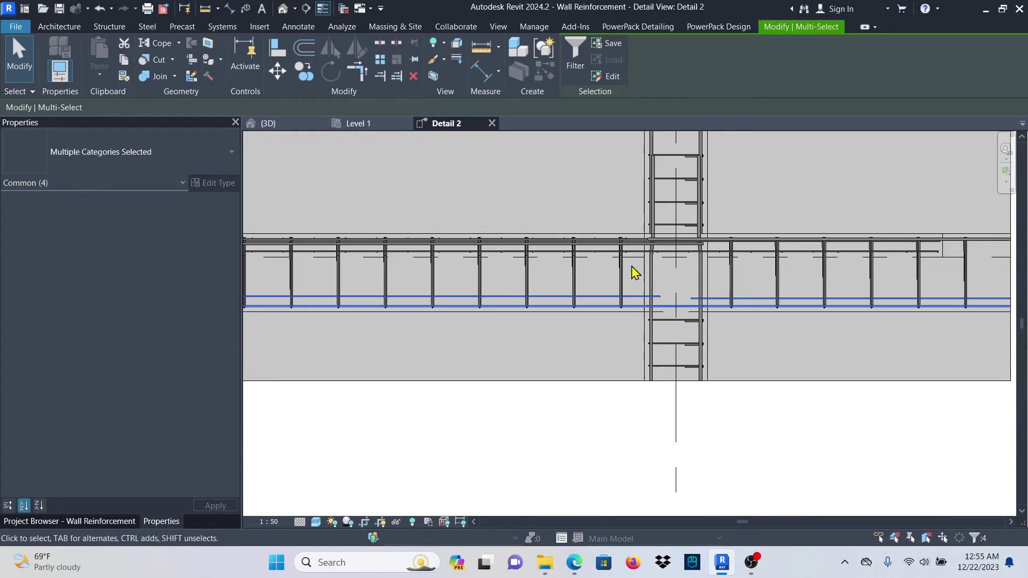
{"action": "scroll", "coordinate": [645, 346], "scroll_direction": "down", "scroll_amount": 1}
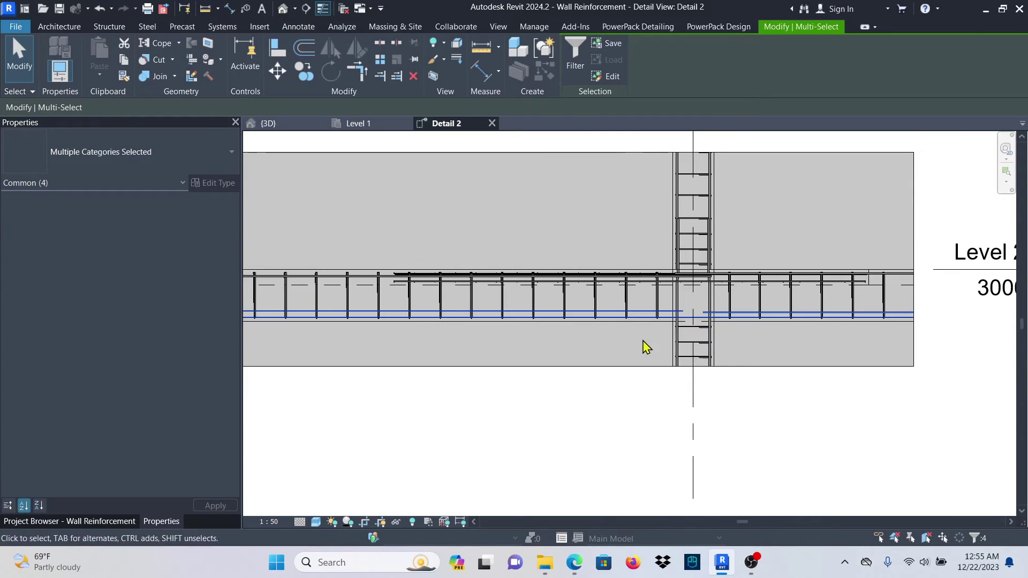
{"action": "scroll", "coordinate": [448, 312], "scroll_direction": "up", "scroll_amount": 3}
{"action": "left_click", "coordinate": [516, 397]}
{"action": "left_click", "coordinate": [476, 311]}
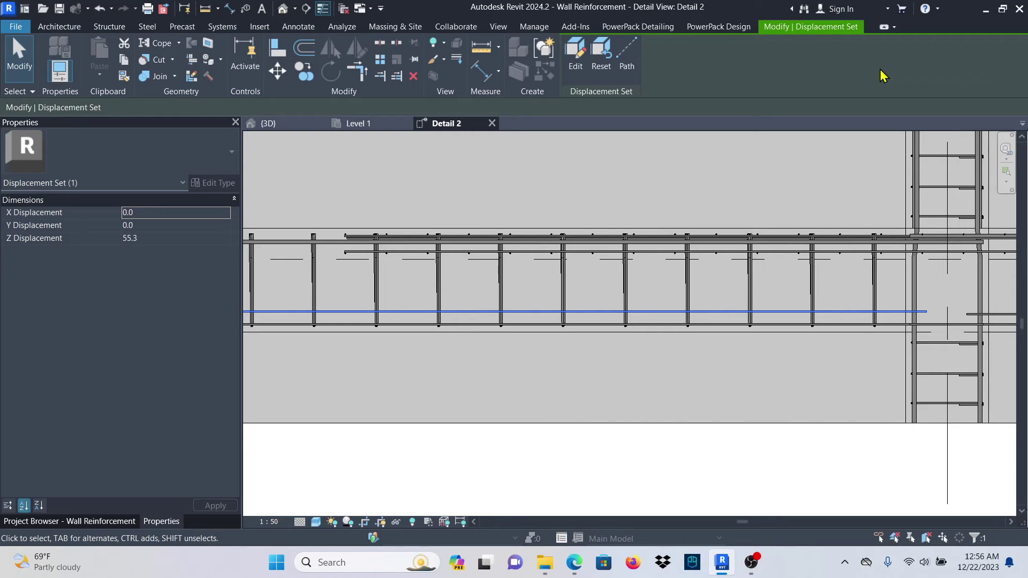
{"action": "scroll", "coordinate": [447, 353], "scroll_direction": "down", "scroll_amount": 3}
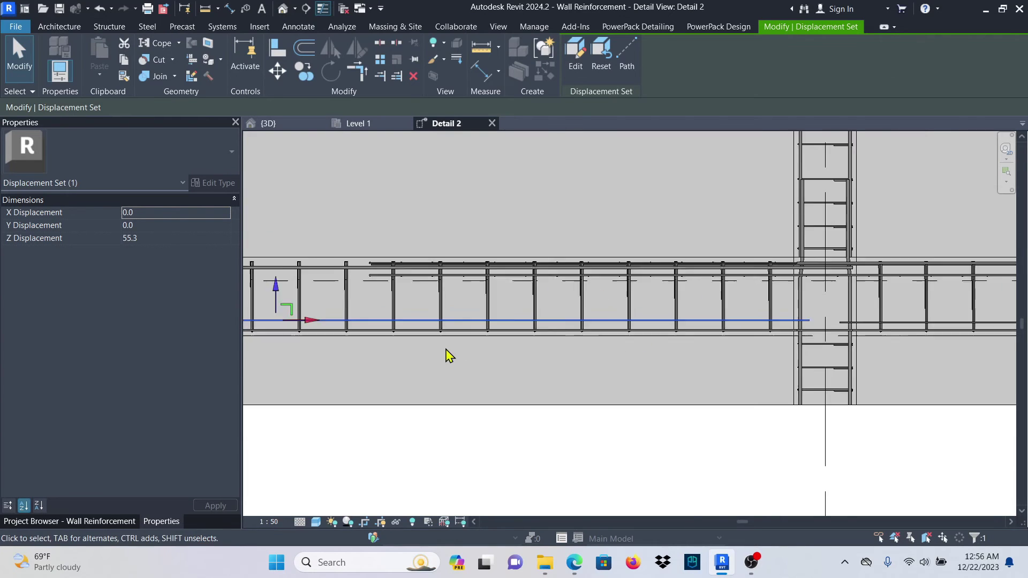
{"action": "scroll", "coordinate": [740, 337], "scroll_direction": "up", "scroll_amount": 3}
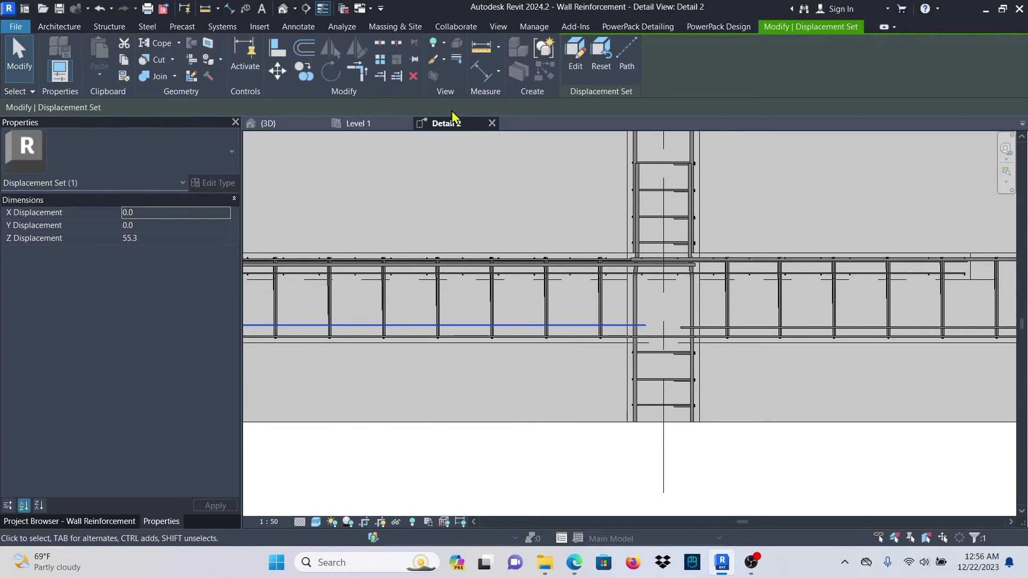
- Displace the left bottom bar set further upward to a Z displacement of about 167.5 mm
{"action": "left_click", "coordinate": [530, 382]}
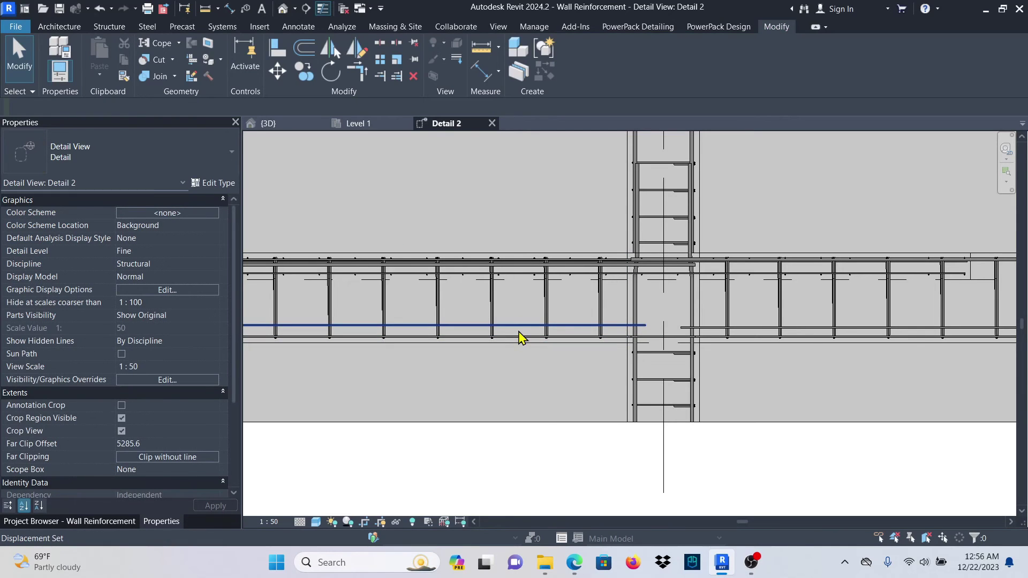
{"action": "left_click", "coordinate": [515, 326]}
{"action": "scroll", "coordinate": [787, 387], "scroll_direction": "down", "scroll_amount": 3}
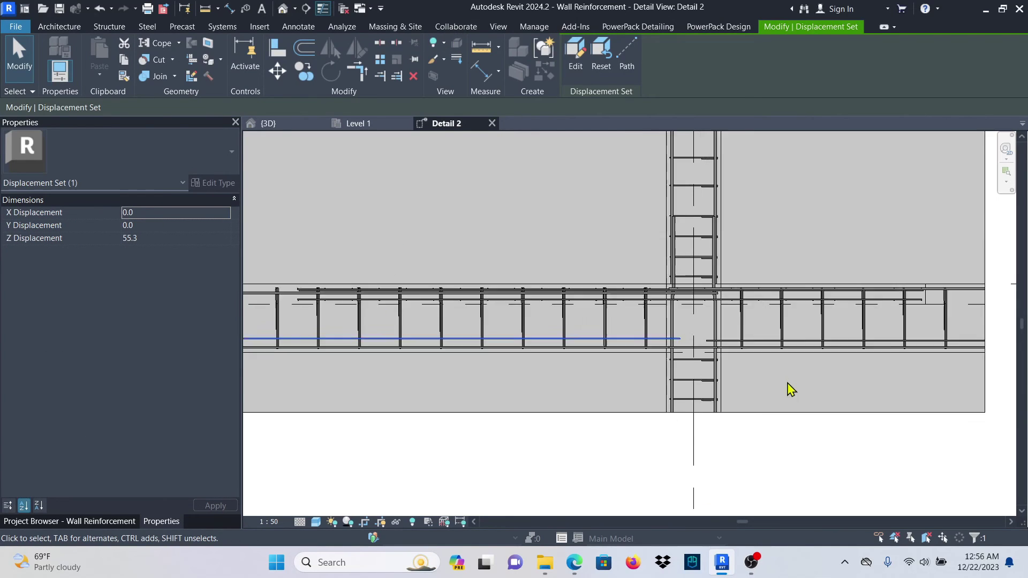
{"action": "scroll", "coordinate": [447, 343], "scroll_direction": "up", "scroll_amount": 3}
{"action": "left_click_drag", "start_coordinate": [447, 342], "coordinate": [455, 329]}
{"action": "scroll", "coordinate": [758, 351], "scroll_direction": "down", "scroll_amount": 3}
{"action": "scroll", "coordinate": [803, 369], "scroll_direction": "up", "scroll_amount": 3}
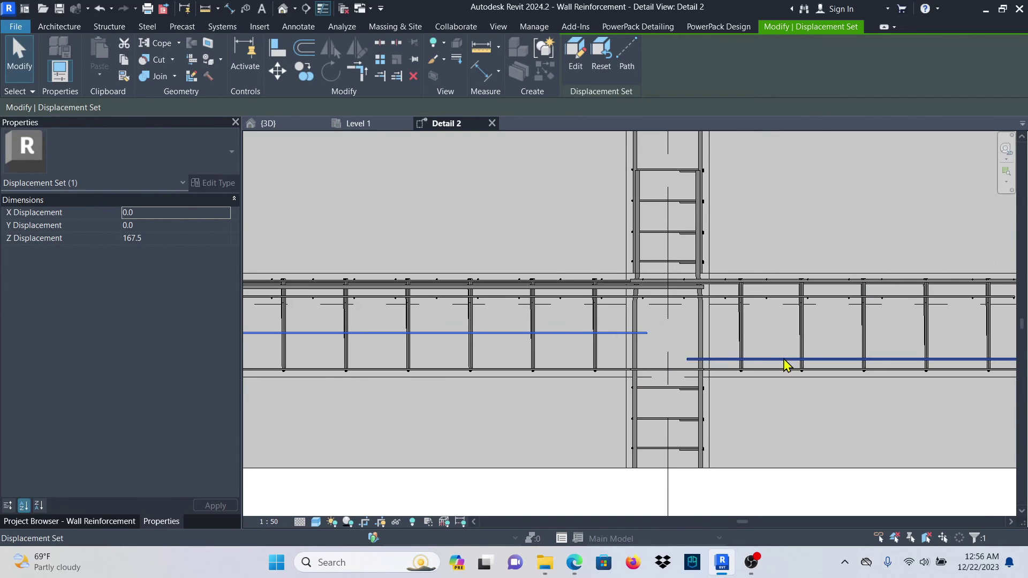
- Displace the right bottom bar set further upward to a Z displacement of about 173.3 mm and deselect it
{"action": "scroll", "coordinate": [787, 365], "scroll_direction": "down", "scroll_amount": 3}
{"action": "scroll", "coordinate": [627, 321], "scroll_direction": "up", "scroll_amount": 3}
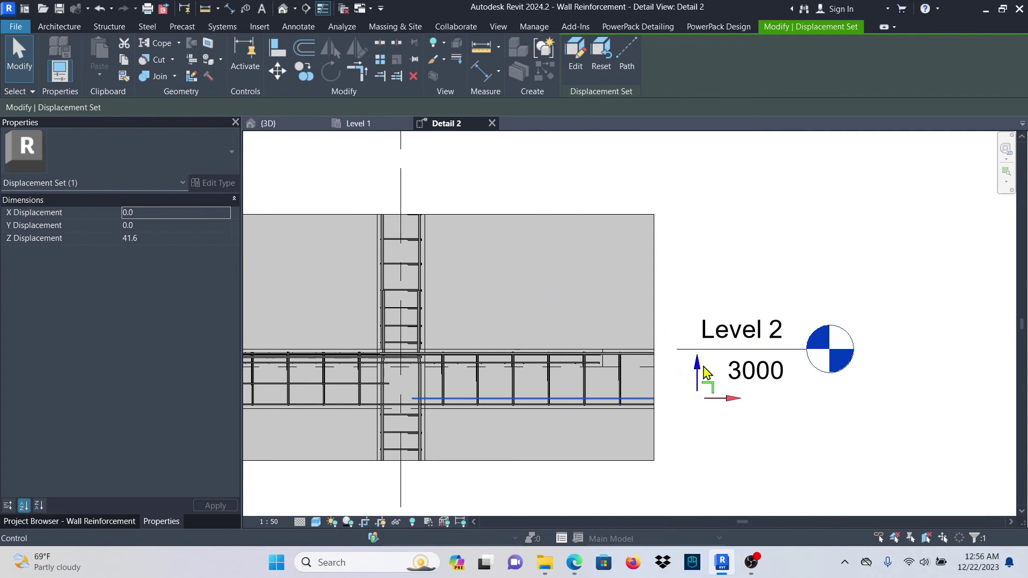
{"action": "left_click_drag", "start_coordinate": [703, 368], "coordinate": [694, 351]}
{"action": "scroll", "coordinate": [642, 386], "scroll_direction": "down", "scroll_amount": 3}
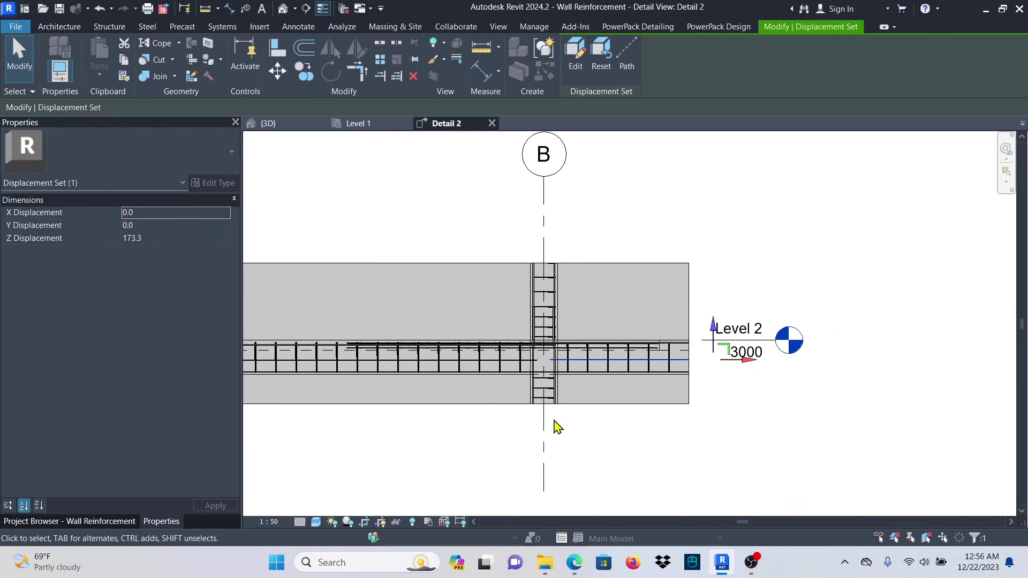
{"action": "key", "text": "Escape"}
- Select the H8 bottom bars and the raised displacement sets on both sides of the column to compare their levels
{"action": "scroll", "coordinate": [503, 375], "scroll_direction": "up", "scroll_amount": 4}
{"action": "left_click", "coordinate": [485, 405]}
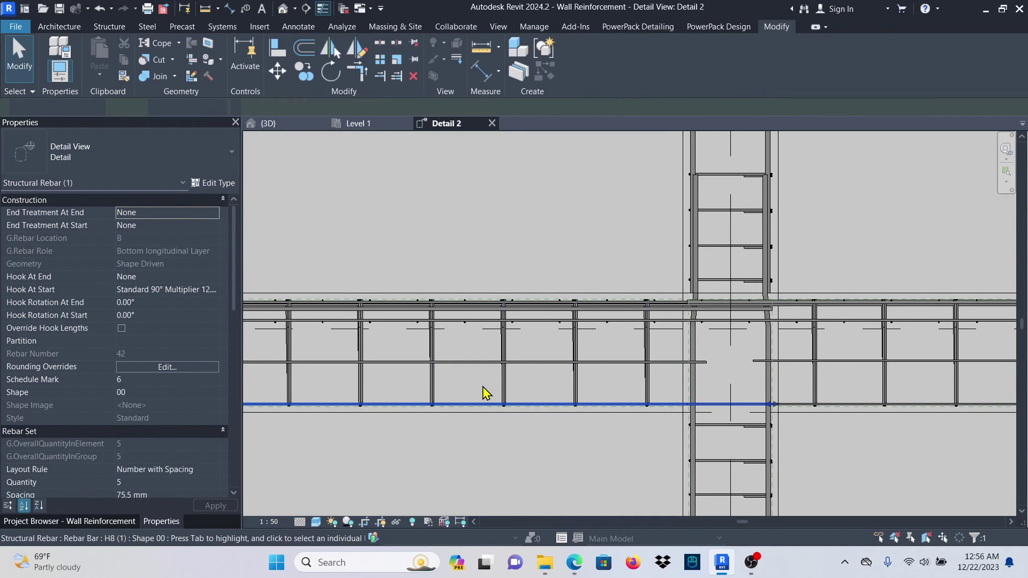
{"action": "left_click", "coordinate": [473, 362], "text": "ctrl"}
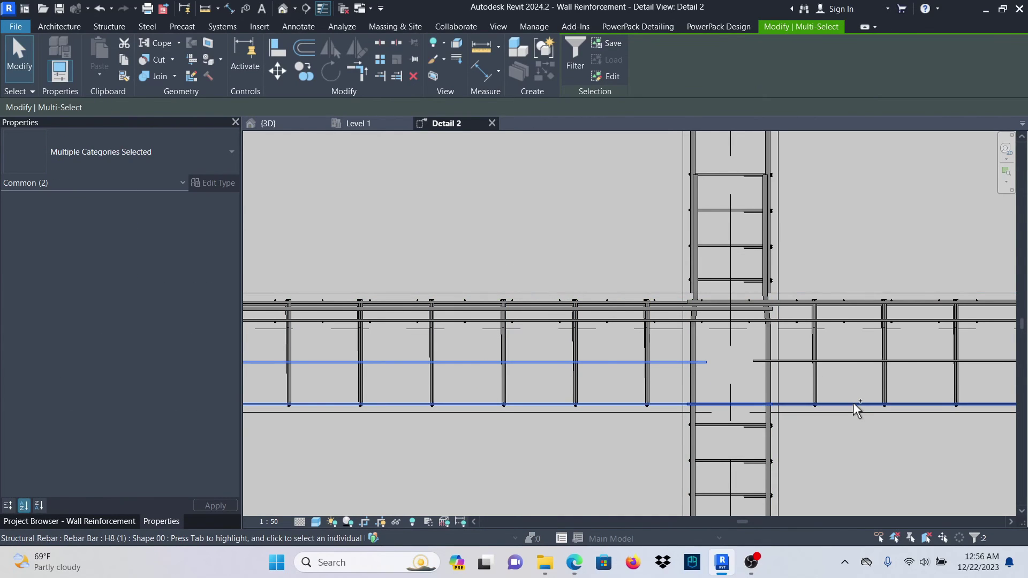
{"action": "left_click", "coordinate": [853, 404], "text": "ctrl"}
{"action": "left_click", "coordinate": [835, 361], "text": "ctrl"}
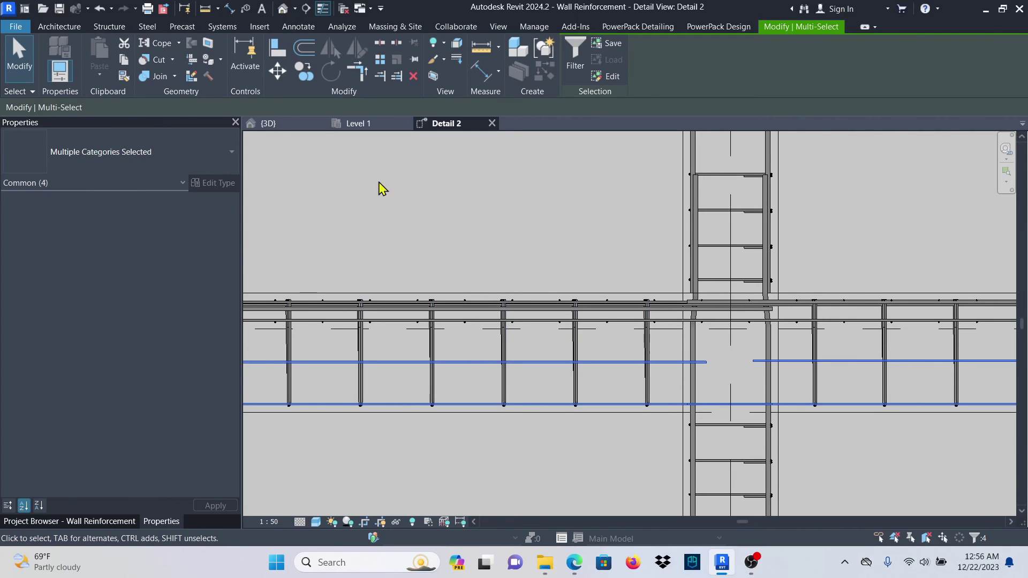
- Compare the selected beam bottom bars at the column between the 3D view and the Detail 2 view
{"action": "left_click", "coordinate": [277, 124]}
{"action": "scroll", "coordinate": [626, 326], "scroll_direction": "down", "scroll_amount": 5}
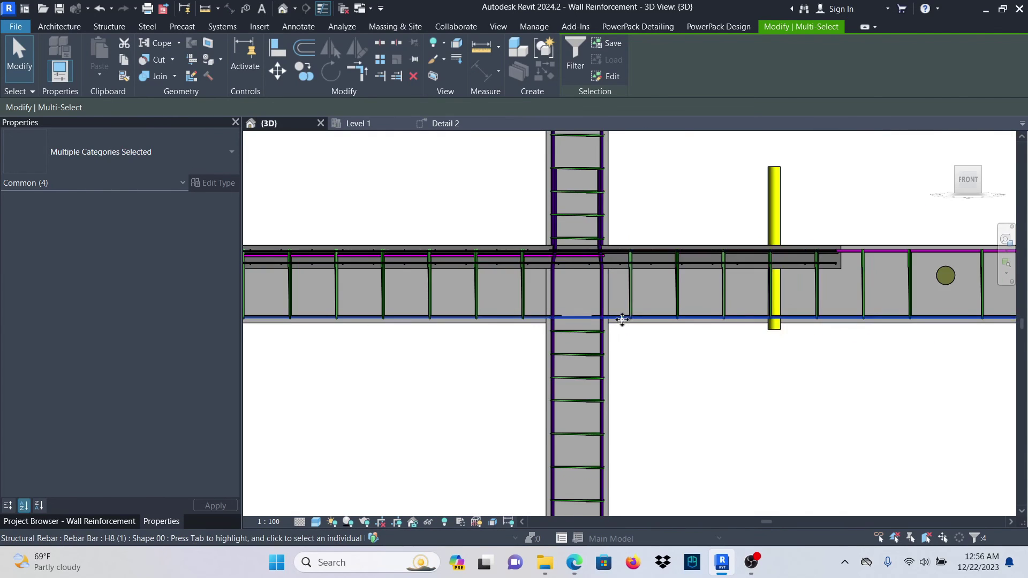
{"action": "scroll", "coordinate": [636, 317], "scroll_direction": "up", "scroll_amount": 4}
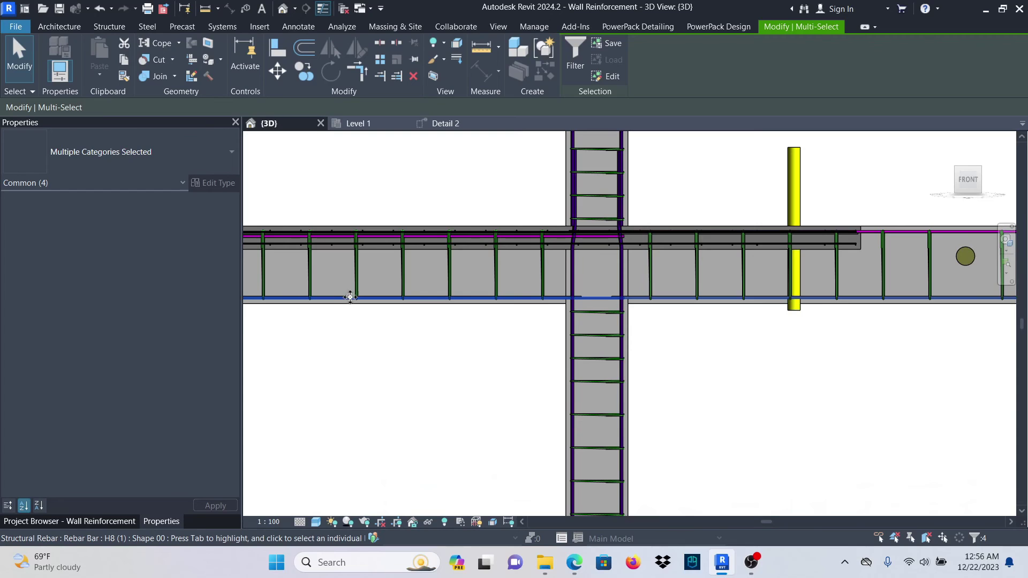
{"action": "left_click", "coordinate": [443, 125]}
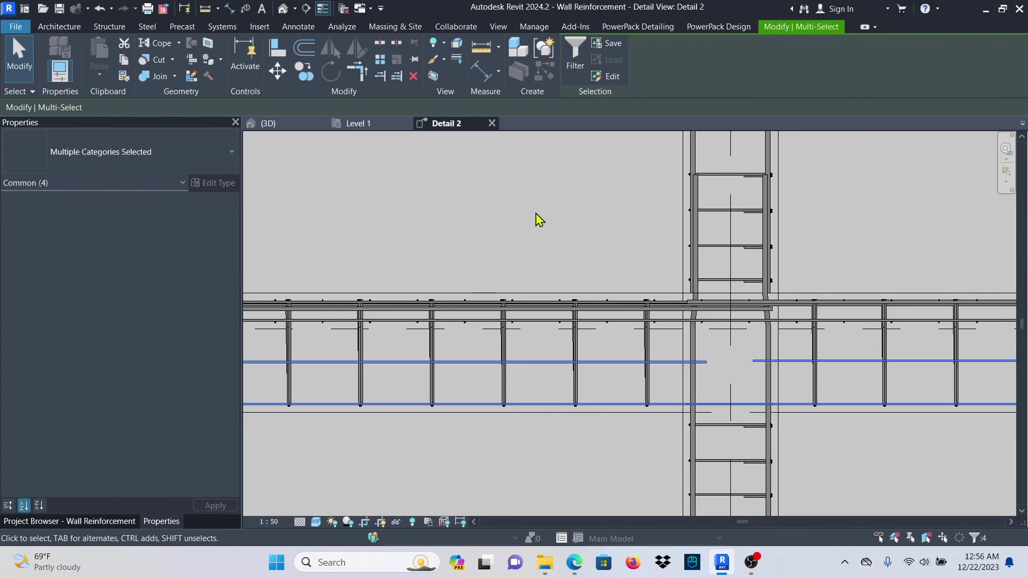
{"action": "scroll", "coordinate": [637, 346], "scroll_direction": "down", "scroll_amount": 2}
{"action": "scroll", "coordinate": [595, 368], "scroll_direction": "down", "scroll_amount": 3}
{"action": "scroll", "coordinate": [559, 355], "scroll_direction": "up", "scroll_amount": 4}
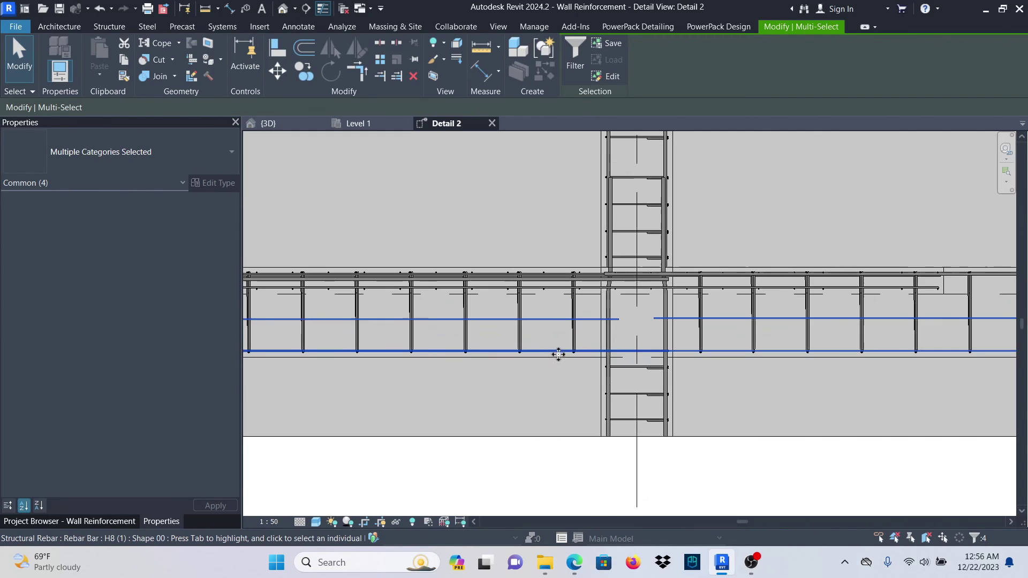
{"action": "scroll", "coordinate": [568, 352], "scroll_direction": "down", "scroll_amount": 3}
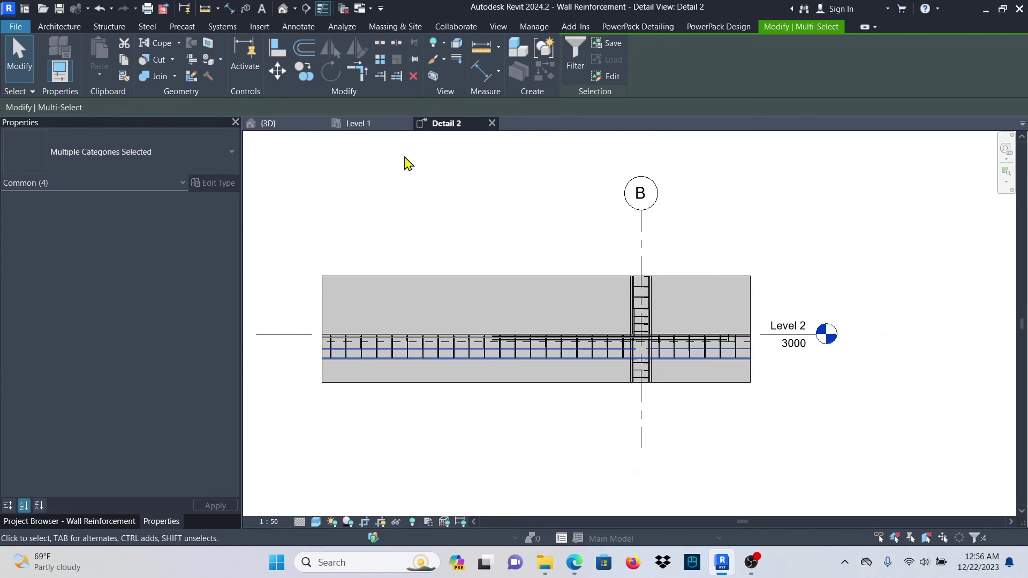
- Return to the 3D view and clear the selection of bottom bars and displacement sets
{"action": "left_click", "coordinate": [357, 125]}
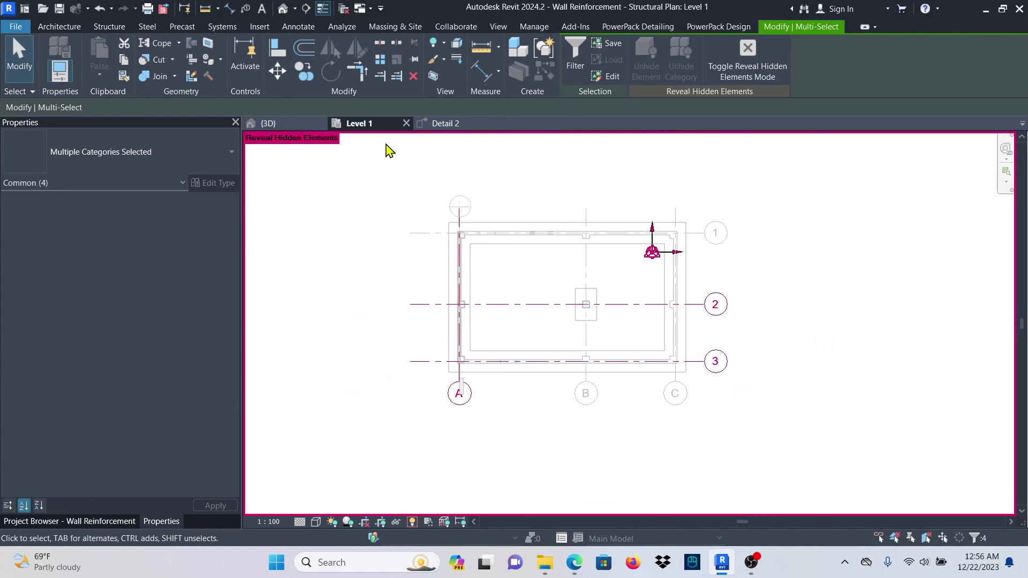
{"action": "left_click", "coordinate": [273, 123]}
{"action": "scroll", "coordinate": [568, 272], "scroll_direction": "down", "scroll_amount": 3}
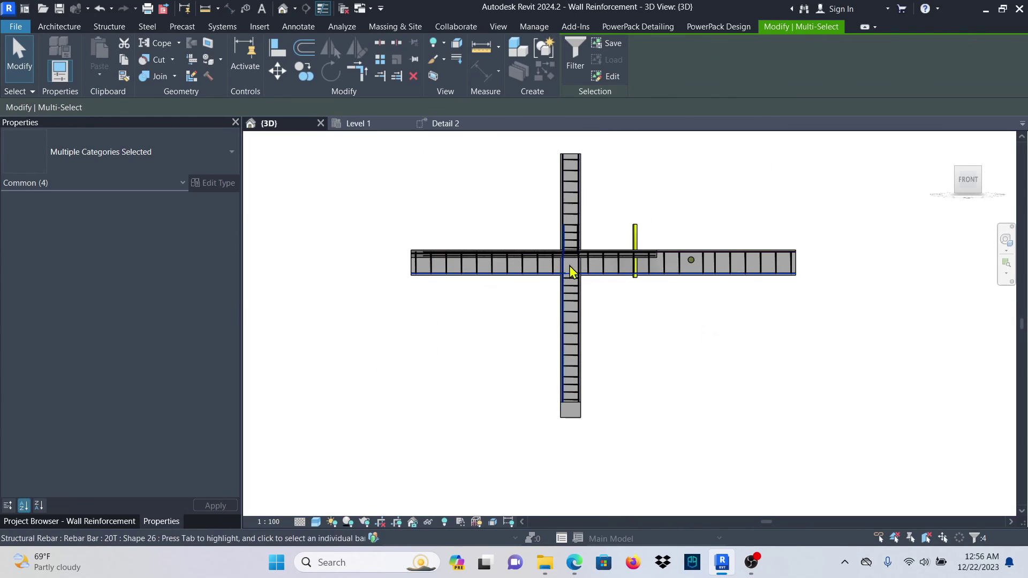
{"action": "left_click", "coordinate": [650, 188]}
{"action": "key", "text": "Delete"}
- Orbit the 3D model from the front to an angled view and examine the beam reinforcement around the two pipes
{"action": "scroll", "coordinate": [575, 324], "scroll_direction": "down", "scroll_amount": 3}
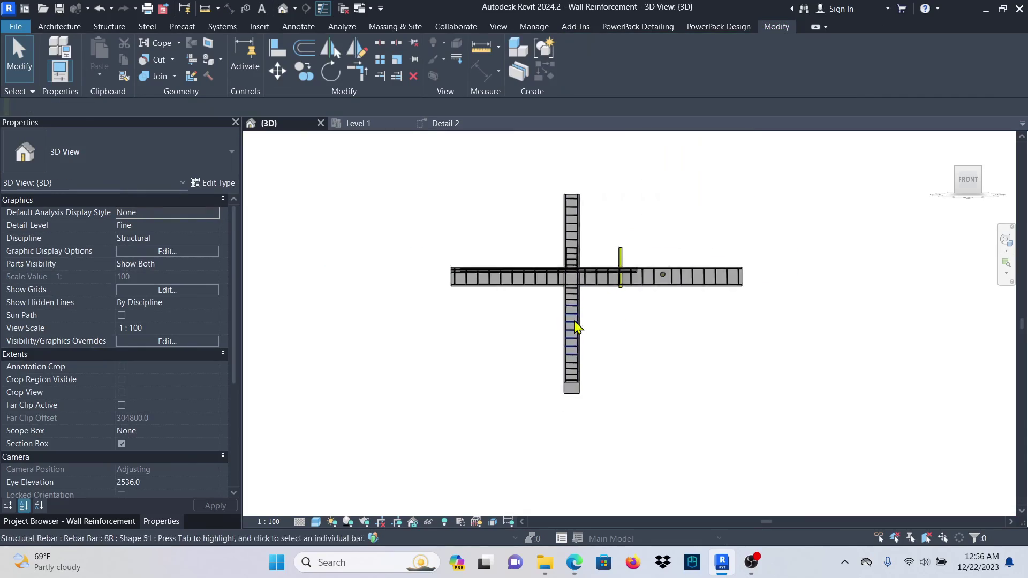
{"action": "middle_click_drag", "start_coordinate": [718, 221], "coordinate": [746, 339], "text": "shift"}
{"action": "scroll", "coordinate": [536, 266], "scroll_direction": "up", "scroll_amount": 5}
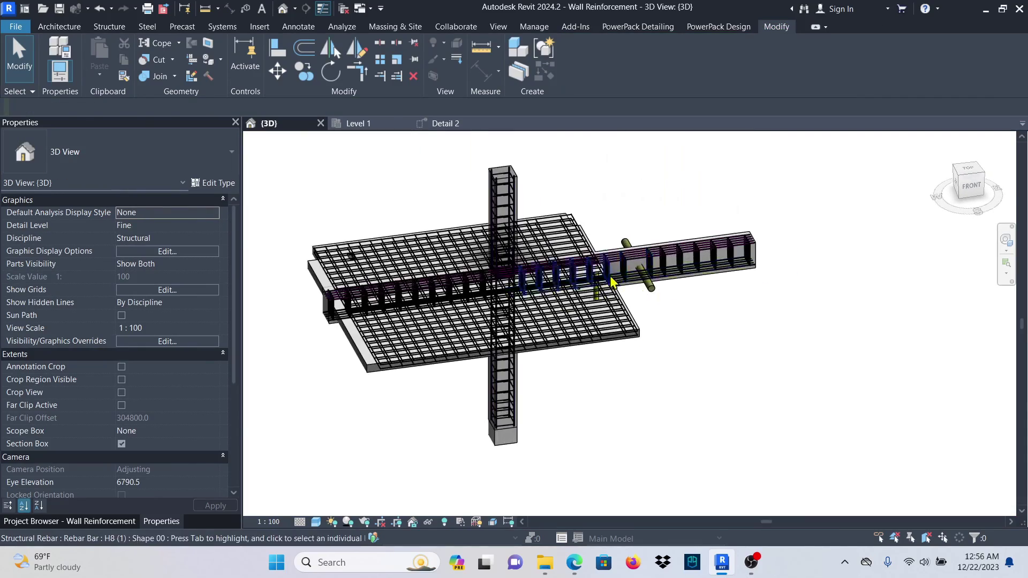
{"action": "scroll", "coordinate": [535, 267], "scroll_direction": "down", "scroll_amount": 5}
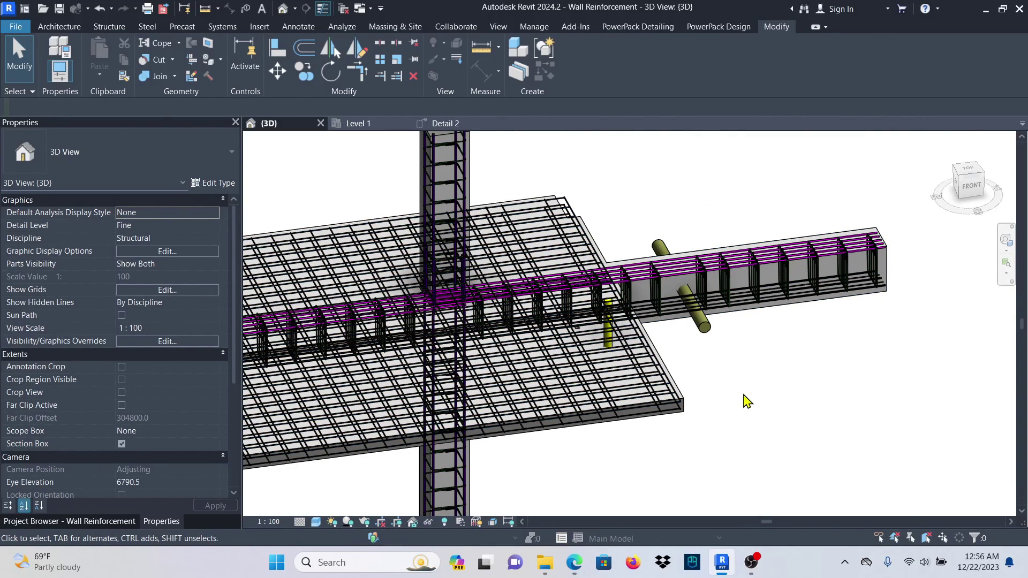
{"action": "scroll", "coordinate": [679, 354], "scroll_direction": "up", "scroll_amount": 3}
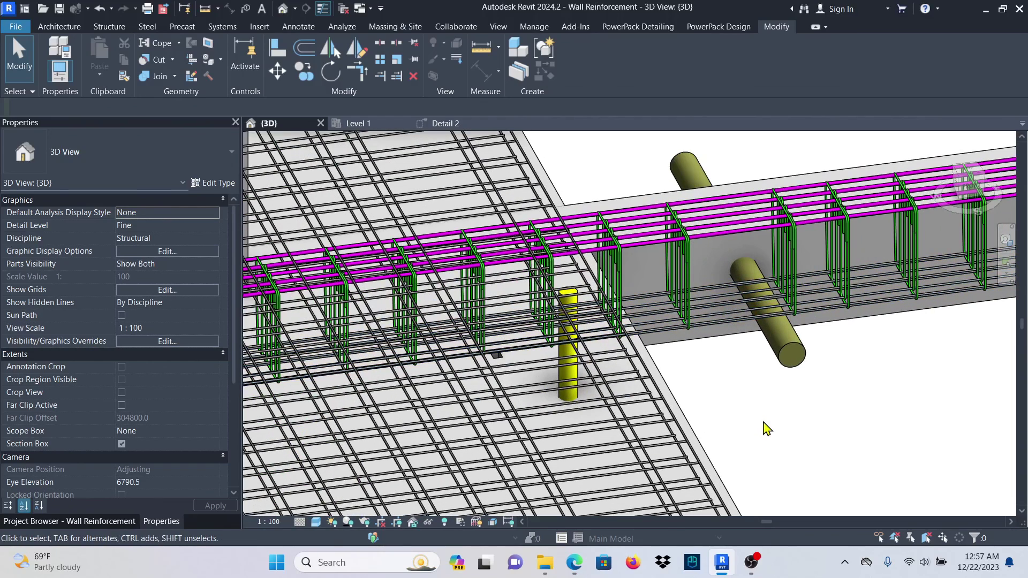